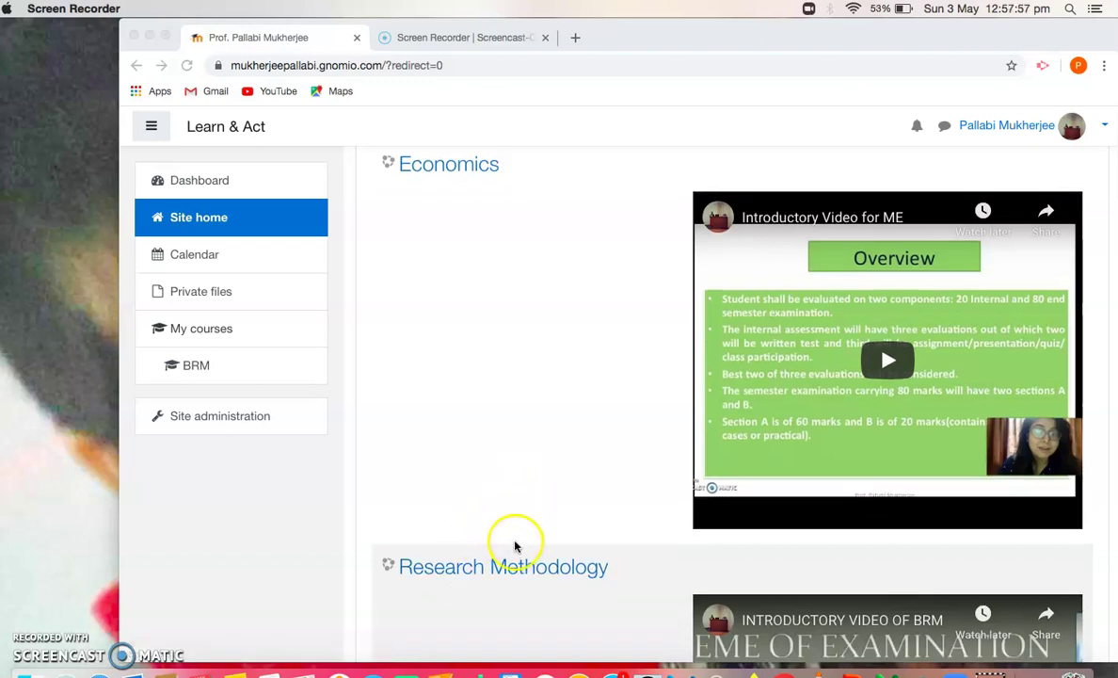
Open the Research Methodology course from the site home page.
left_click(527, 510)
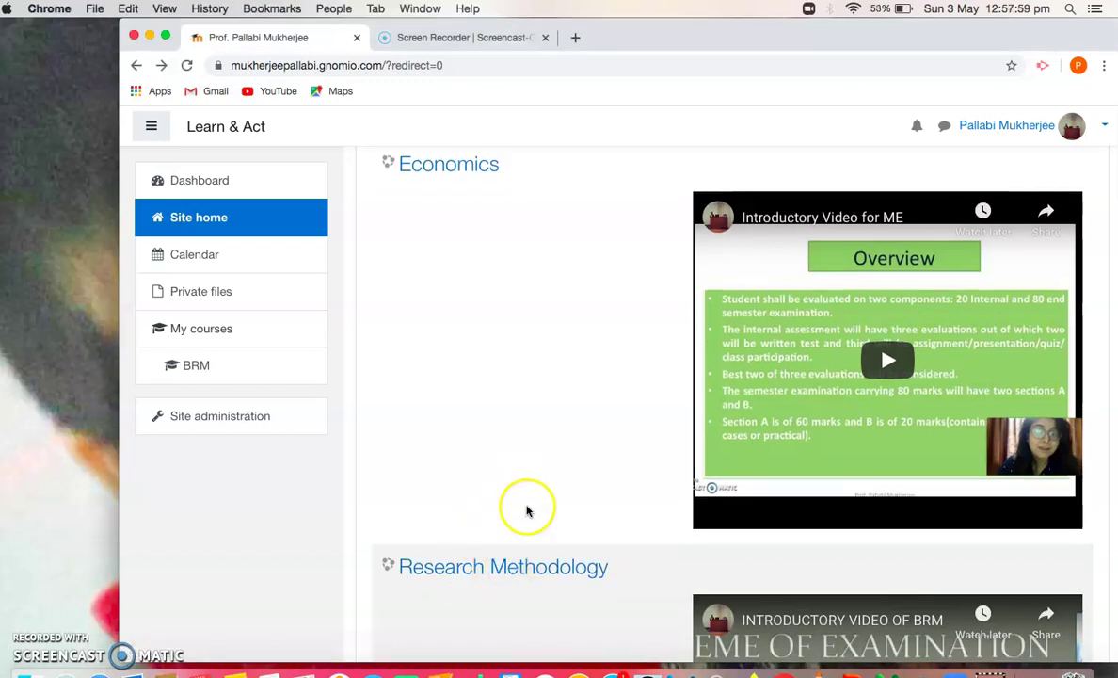
left_click(518, 572)
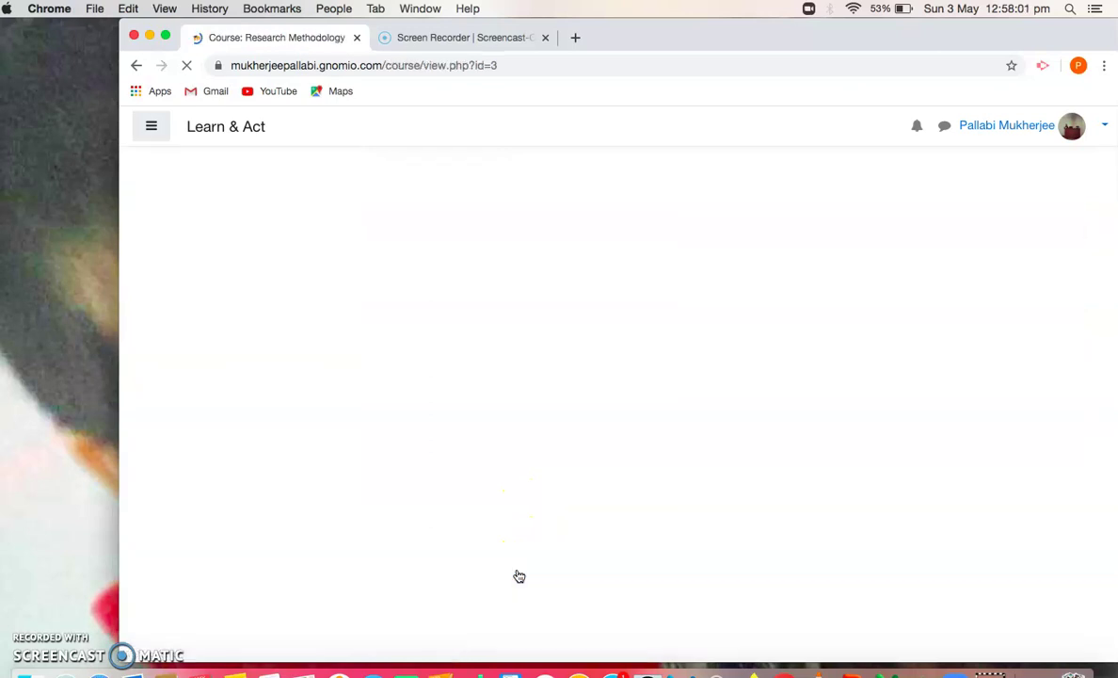
scroll(519, 576, "down", 5)
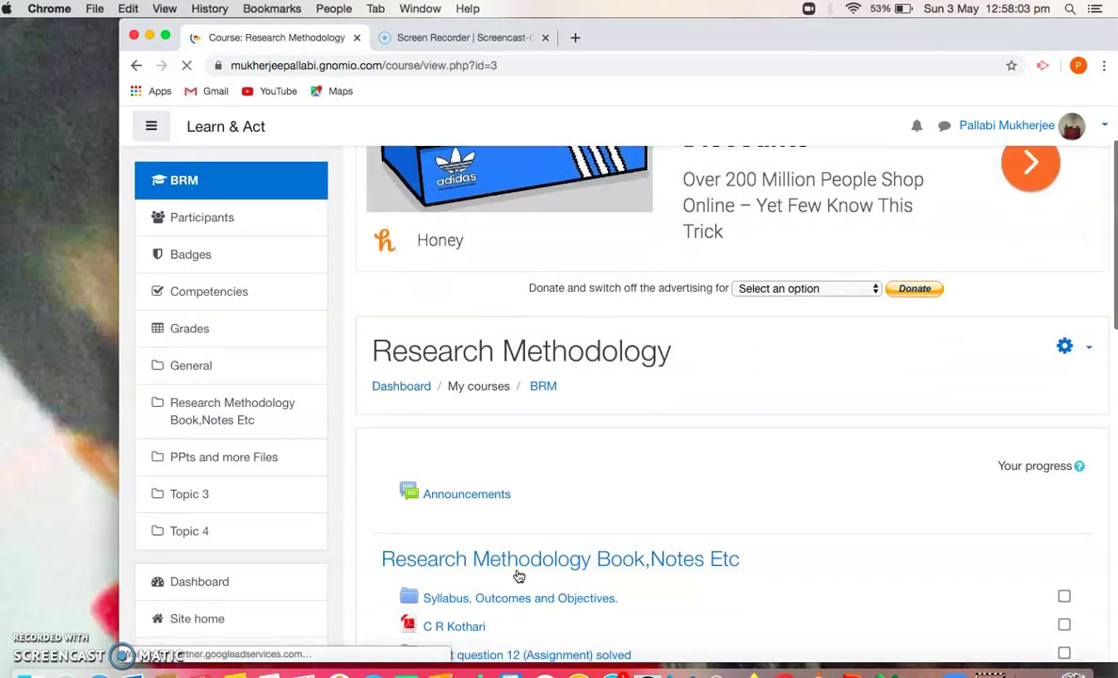
scroll(519, 575, "down", 3)
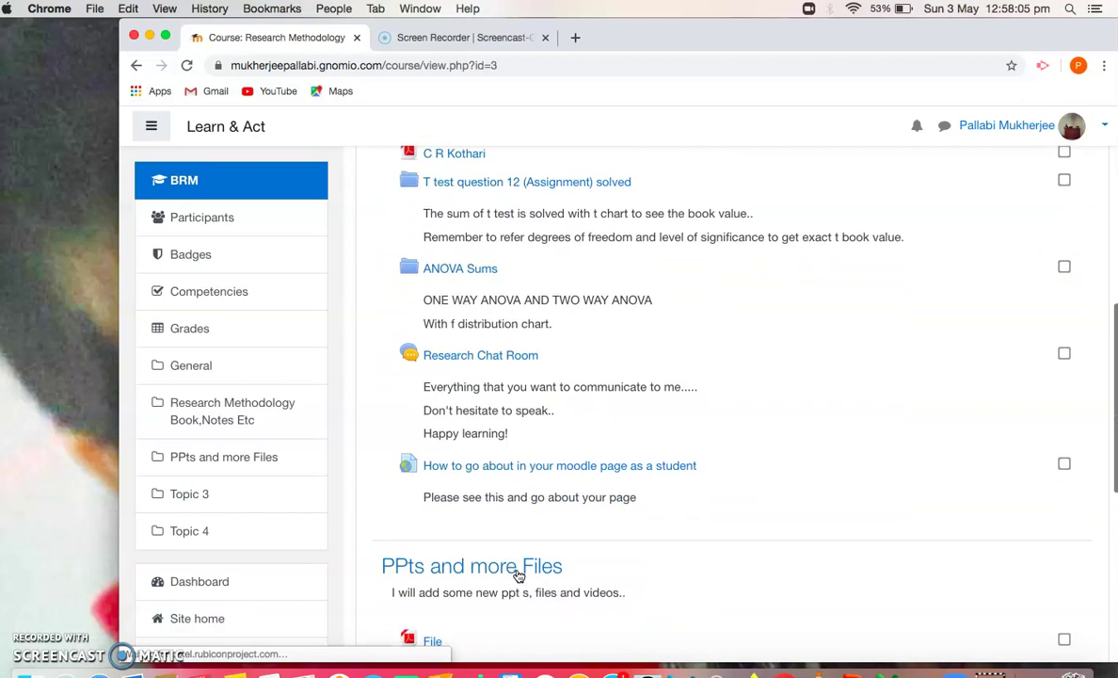
scroll(519, 576, "down", 2)
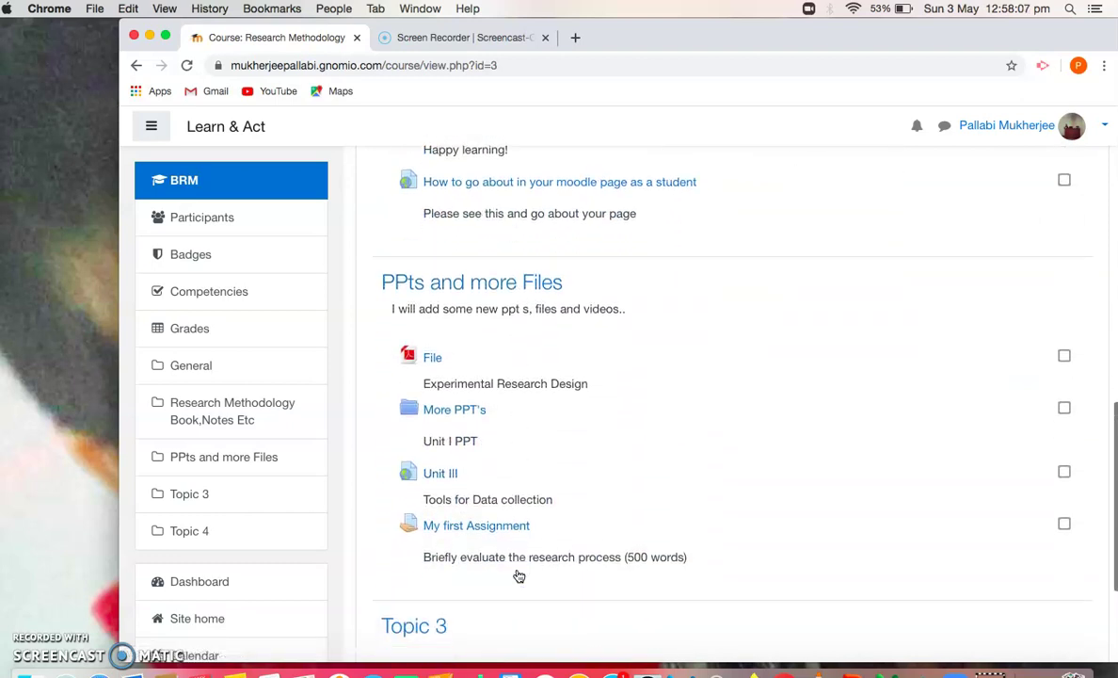
Turn editing on for the Research Methodology course.
left_click(534, 236)
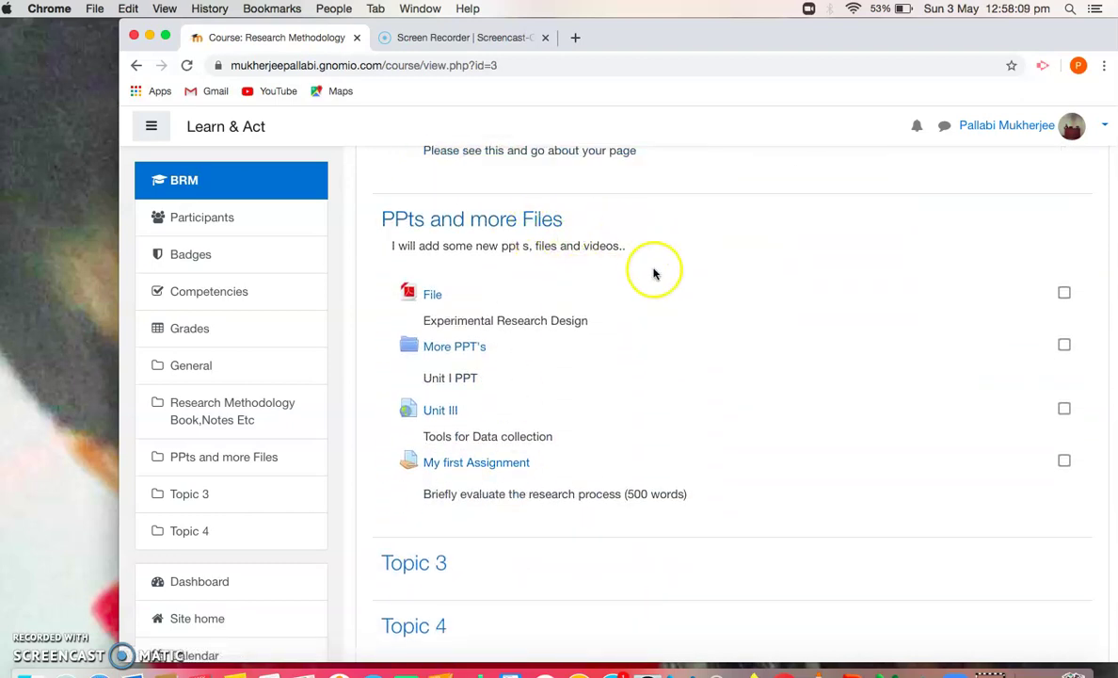
scroll(690, 333, "up", 10)
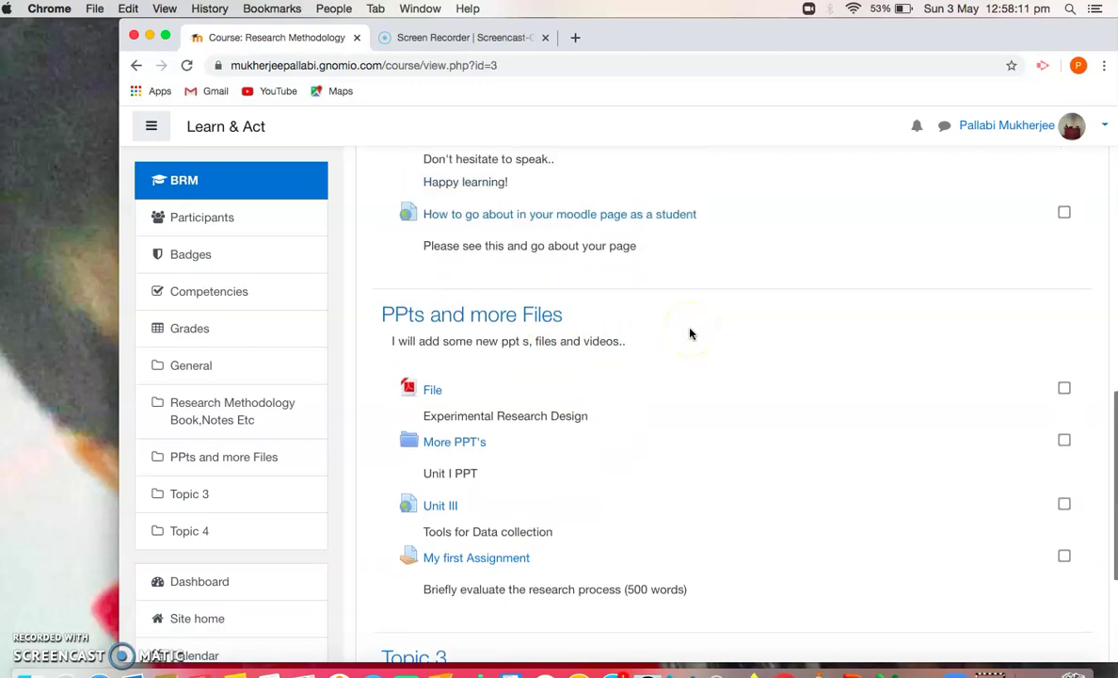
scroll(690, 333, "up", 5)
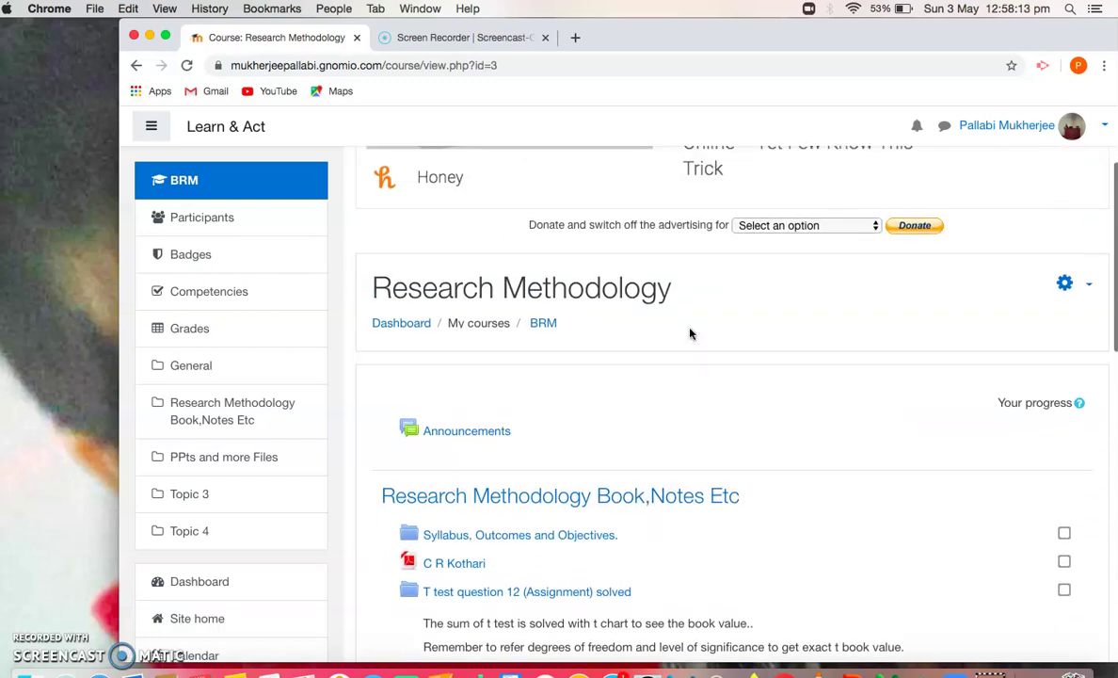
left_click(1088, 285)
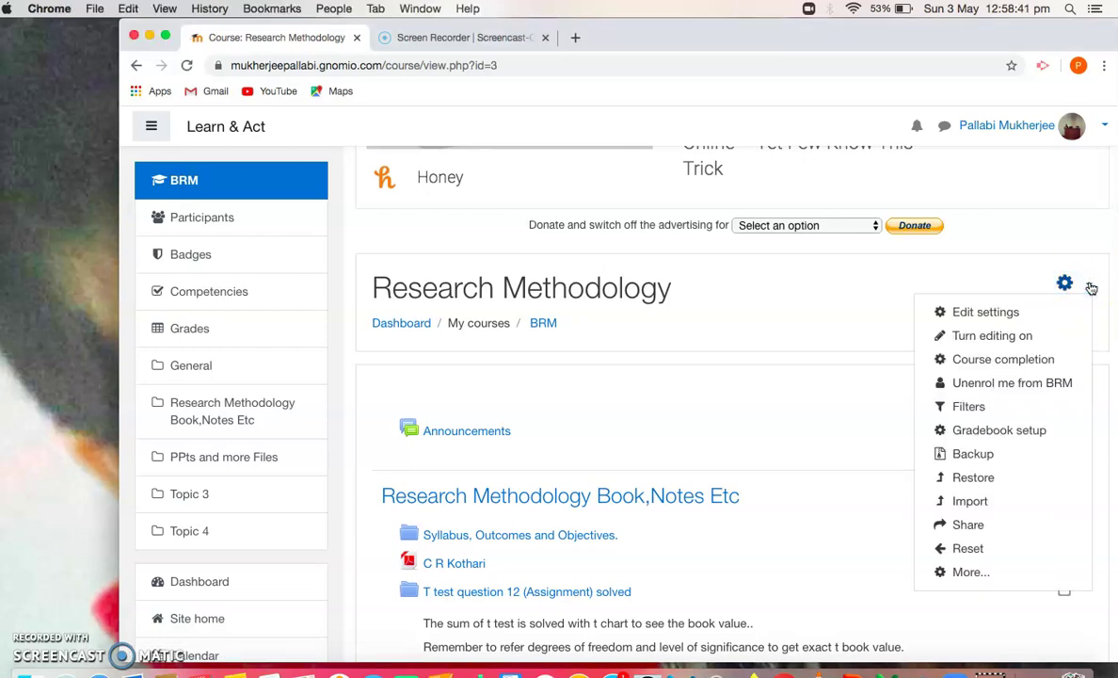
left_click(1025, 339)
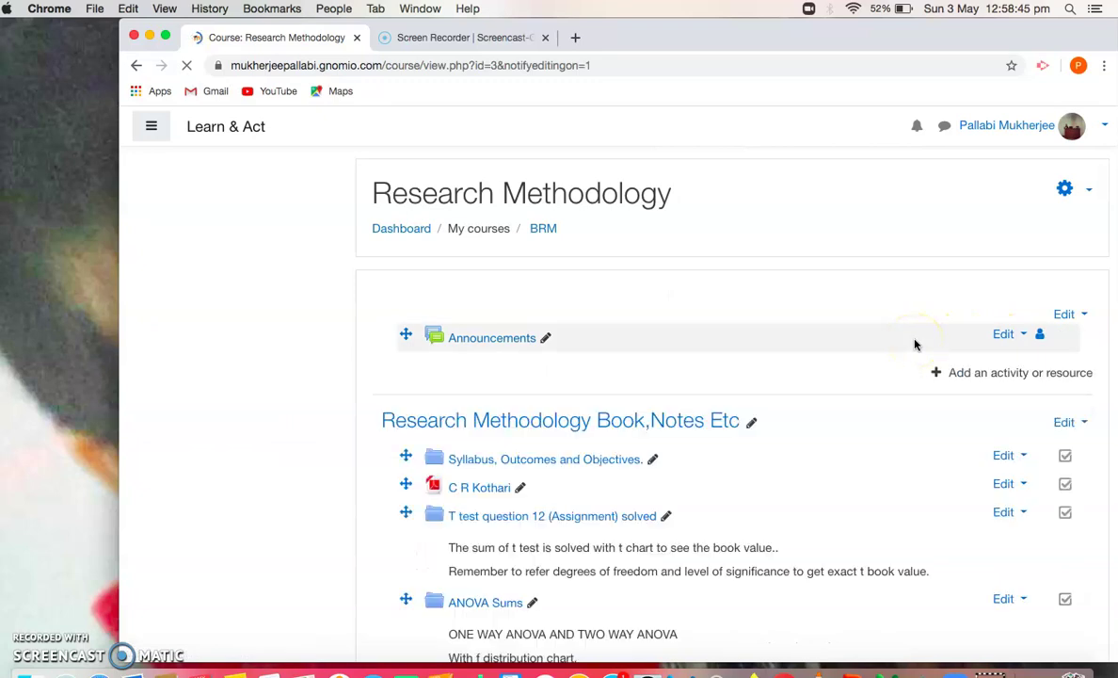
Add a new Quiz activity to the PPts and more Files section.
scroll(914, 344, "down", 2)
scroll(915, 344, "down", 10)
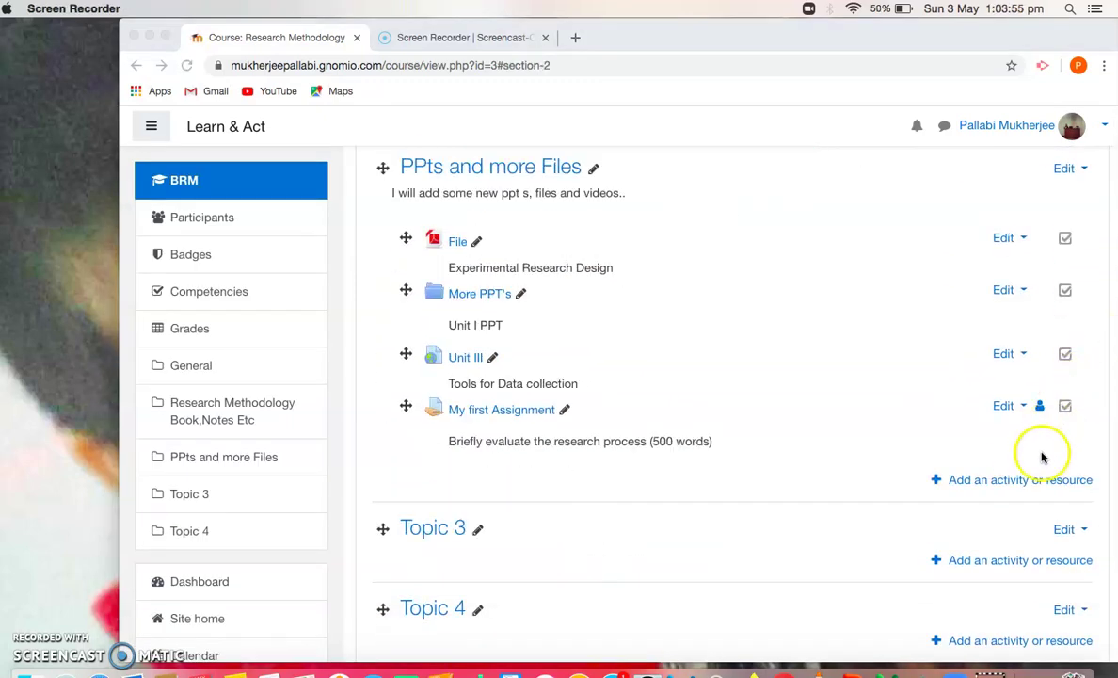
left_click(1034, 482)
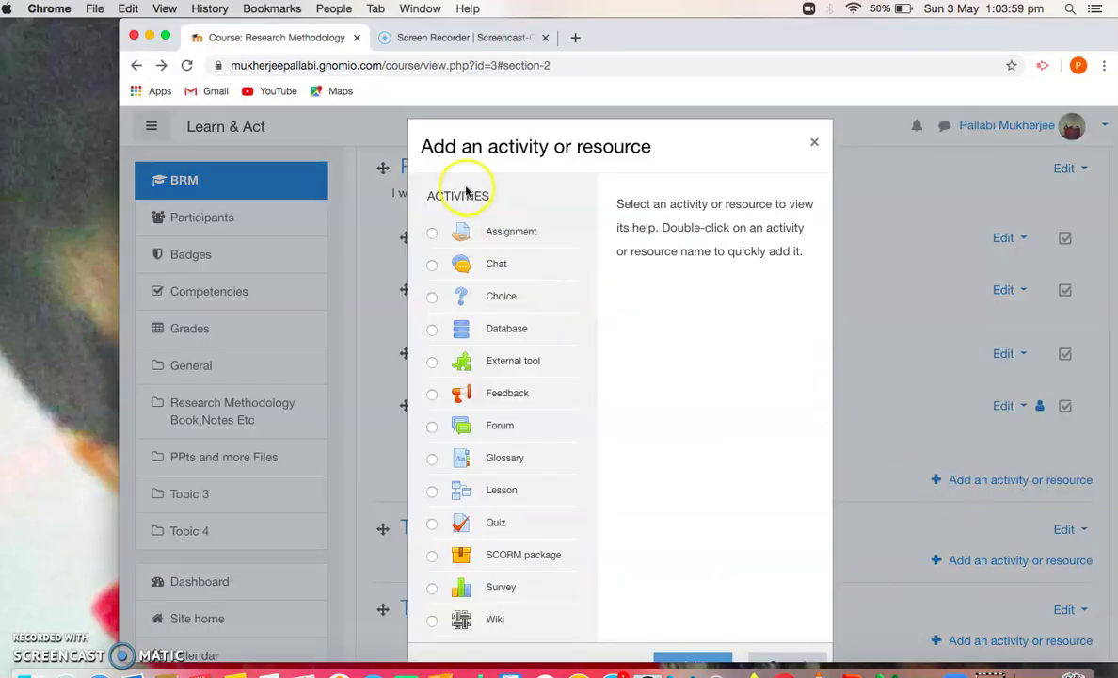
left_click(432, 523)
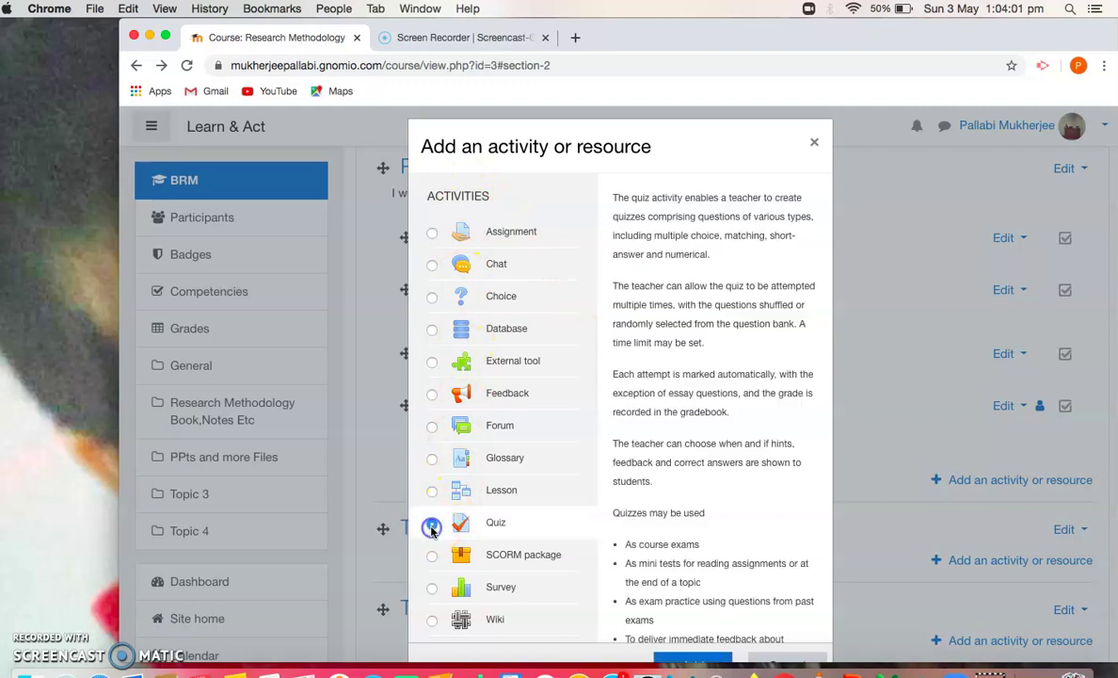
left_click(693, 659)
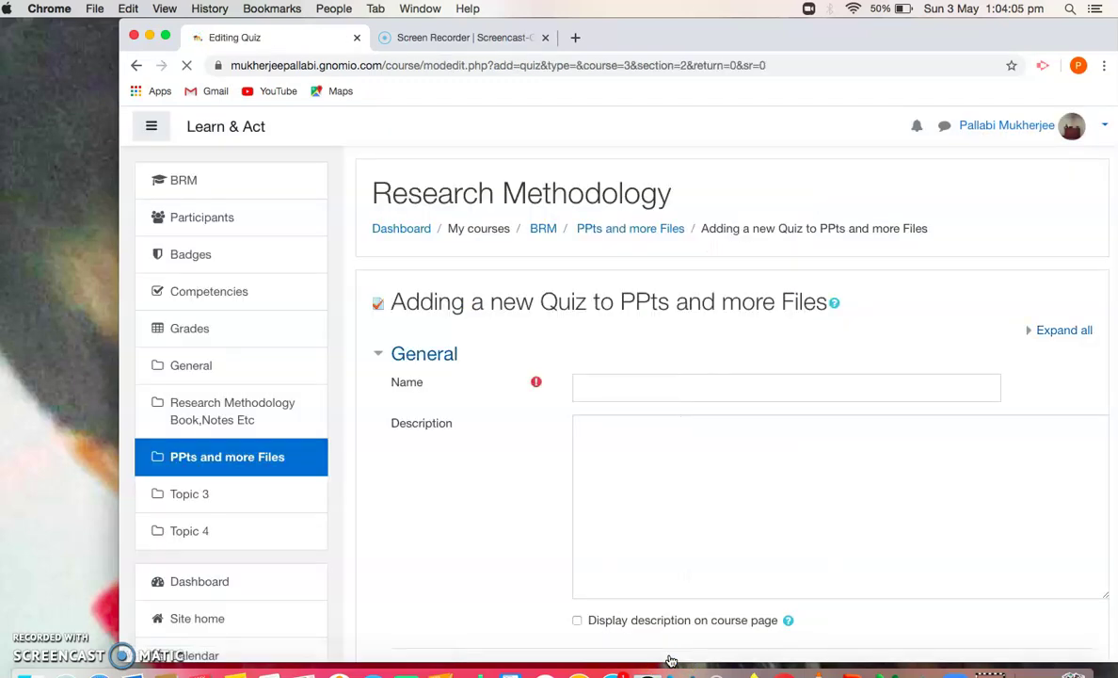
Name the quiz "Basic Quiz", describe it as "Research Quiz" and enable displaying the description on the course page.
left_click(646, 392)
type("Basic Quiz")
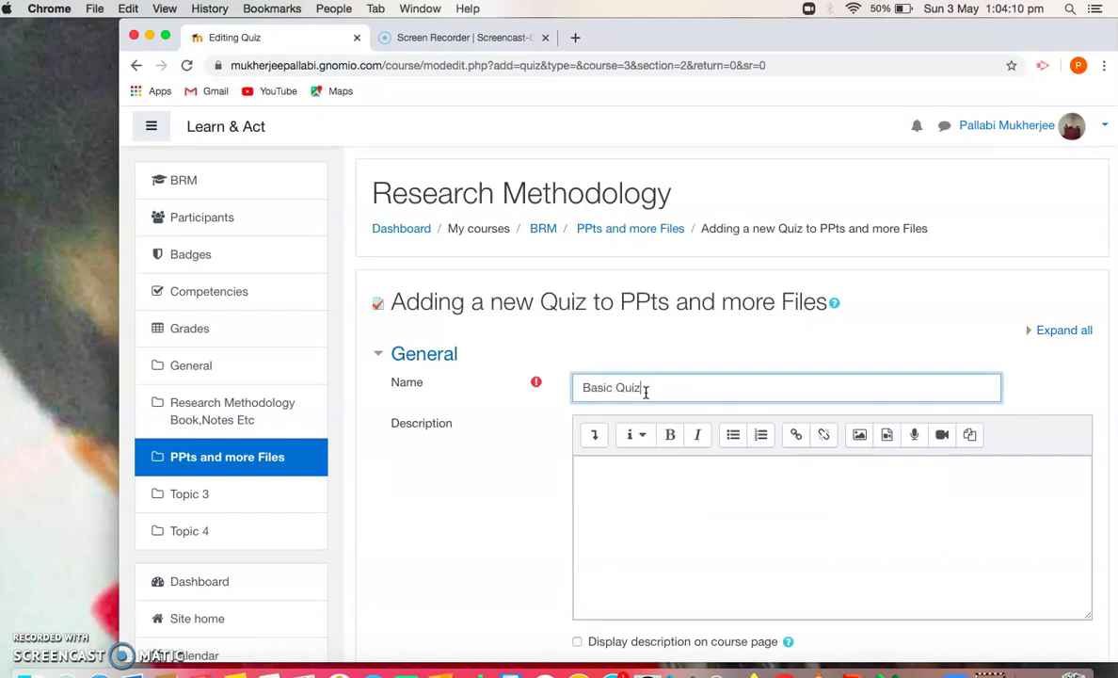
left_click(649, 474)
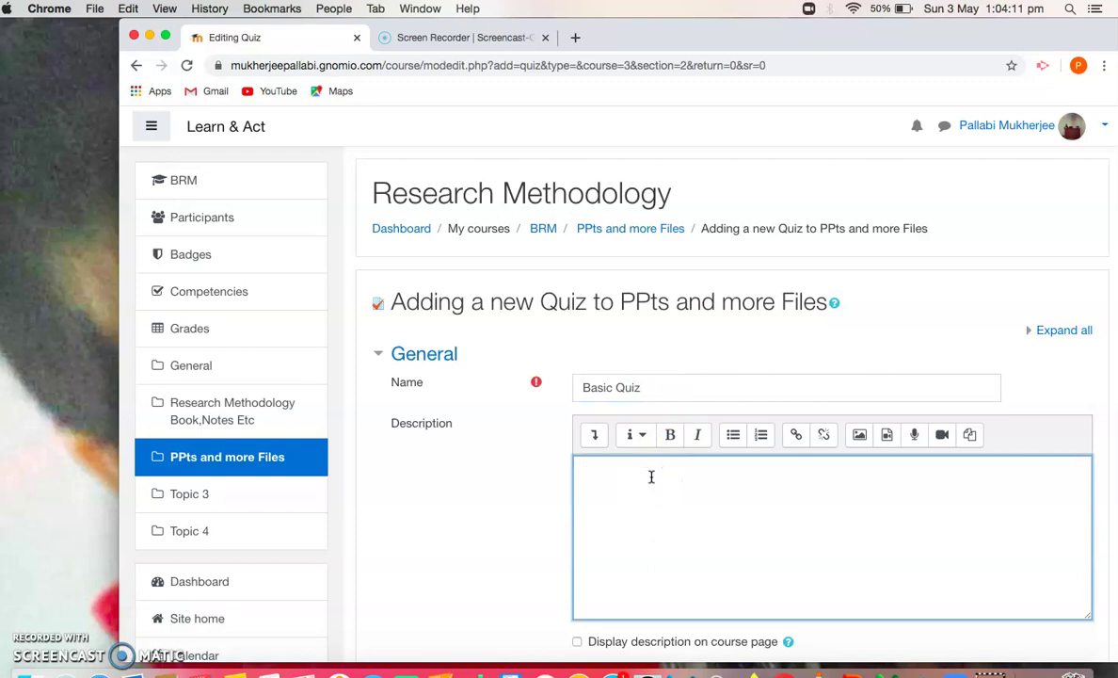
type("Research Quiz")
left_click(517, 520)
scroll(517, 523, "down", 3)
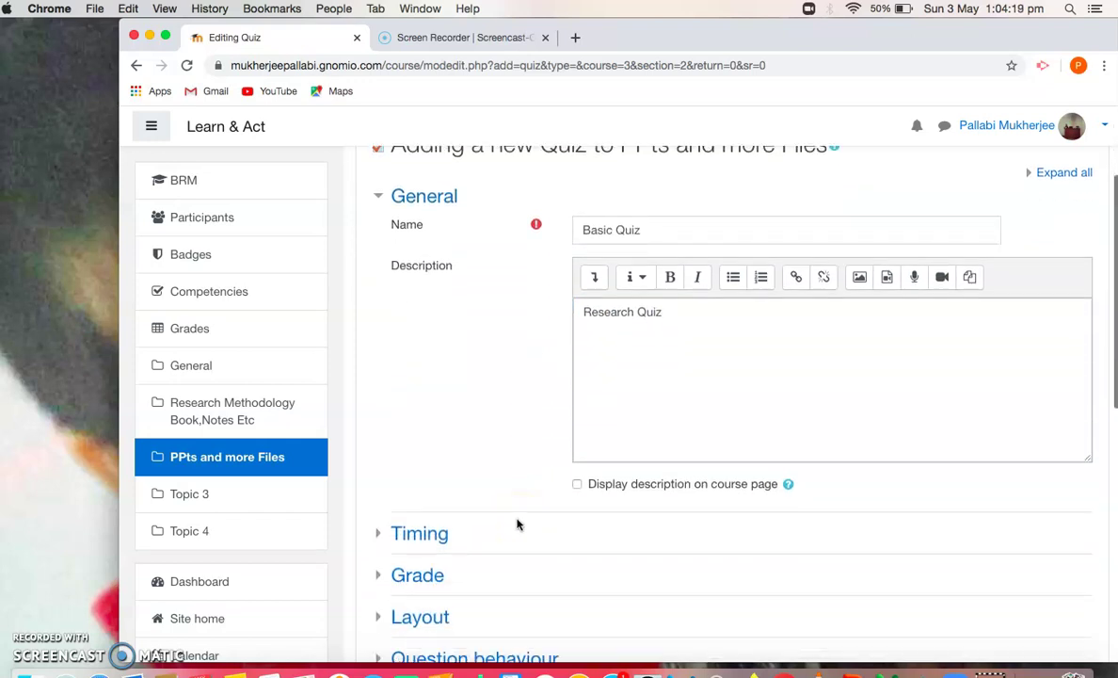
left_click(576, 485)
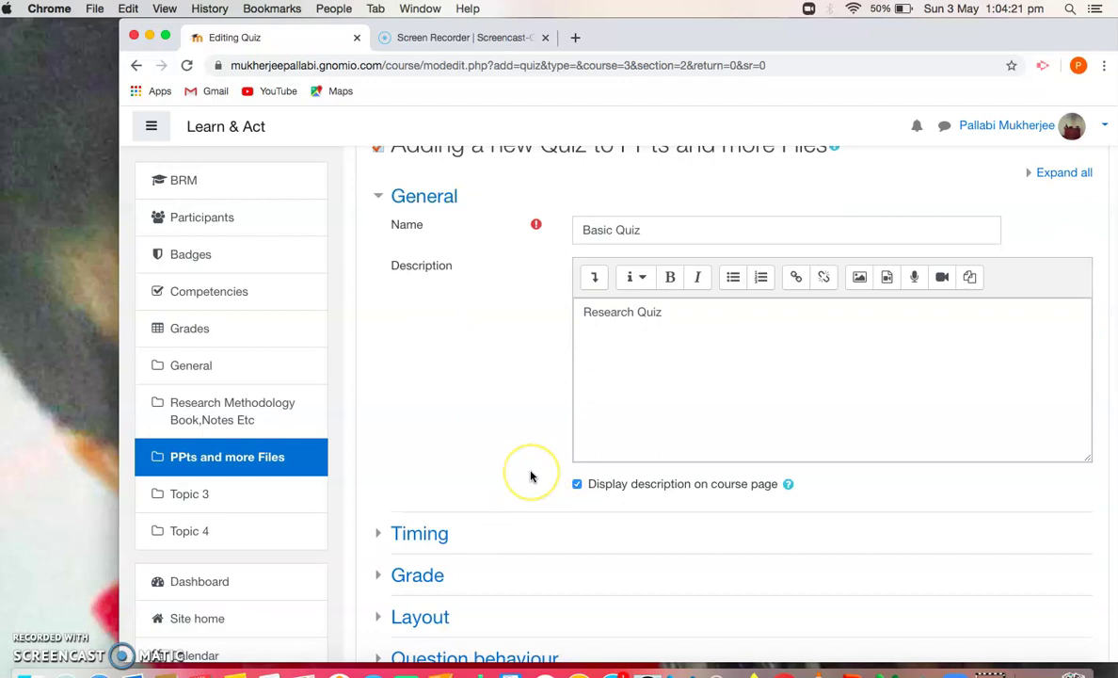
Expand the Timing settings of the new quiz.
scroll(530, 475, "down", 3)
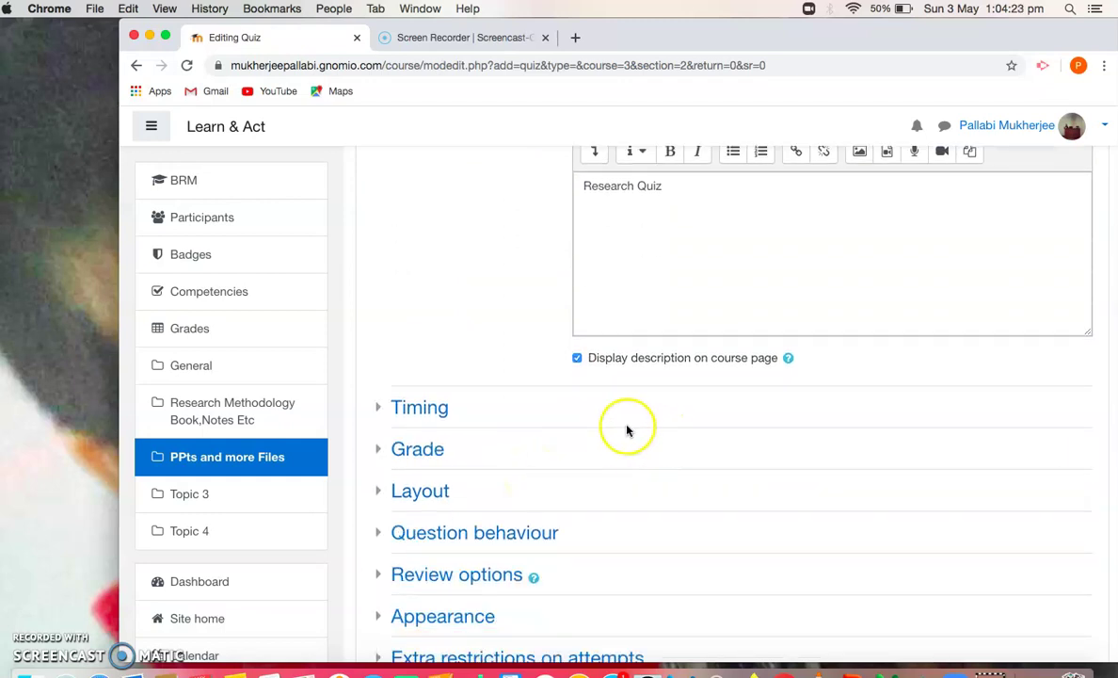
left_click(419, 407)
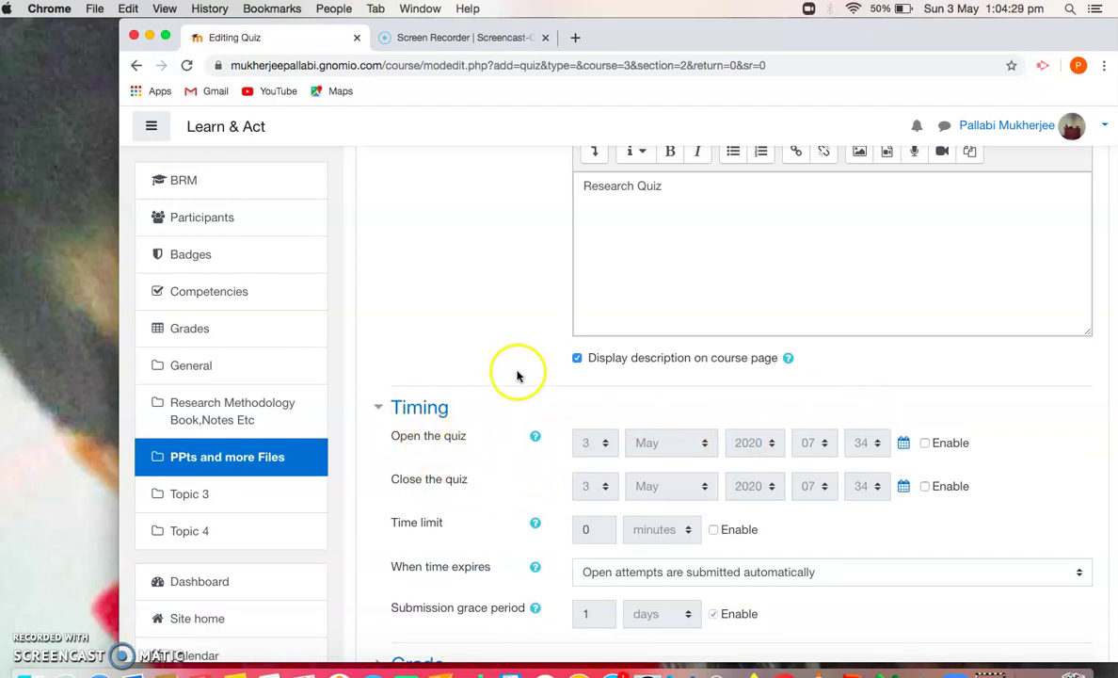
left_click(925, 442)
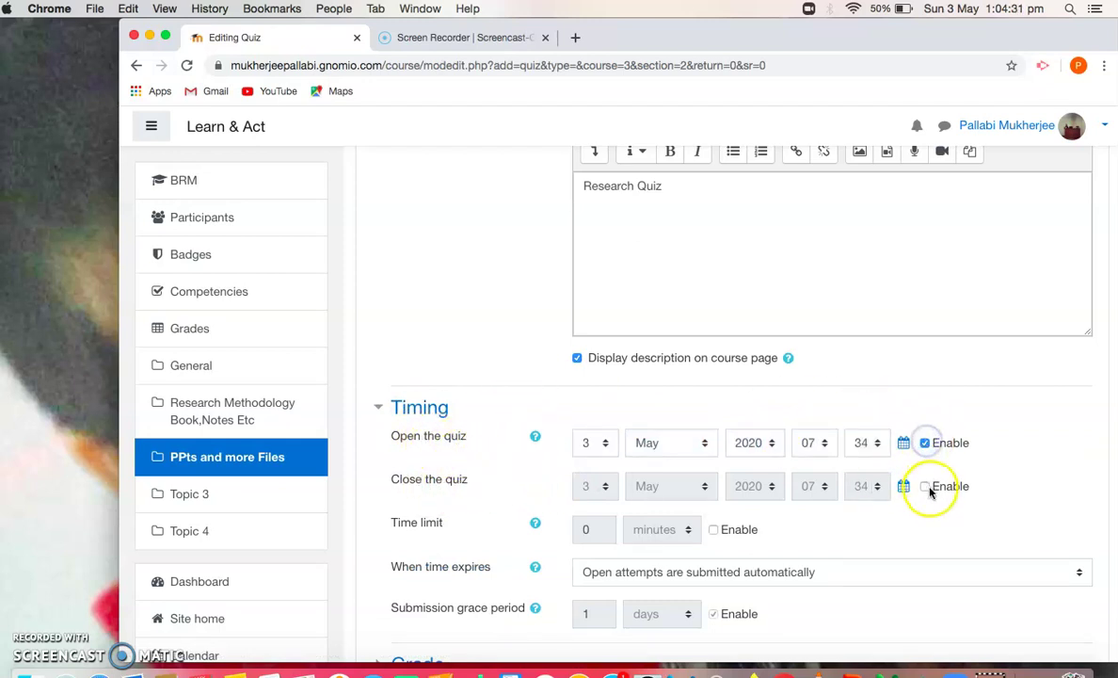
left_click(924, 485)
left_click(924, 443)
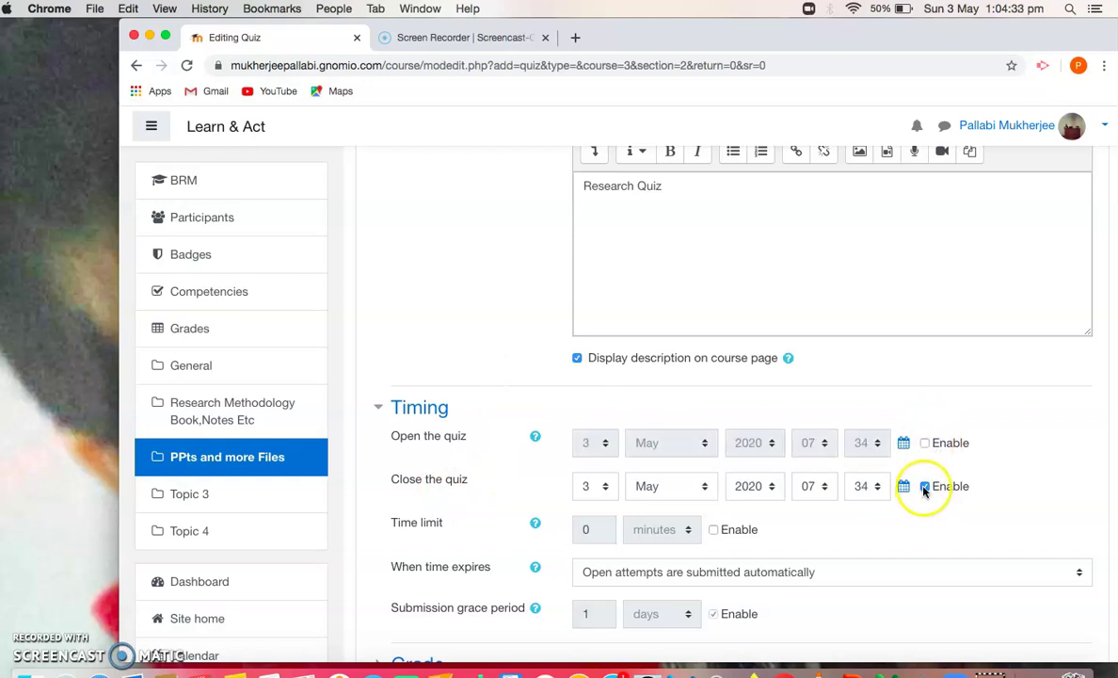
left_click(924, 487)
Enable the quiz's time limit and set it to 1 minute.
scroll(932, 517, "down", 3)
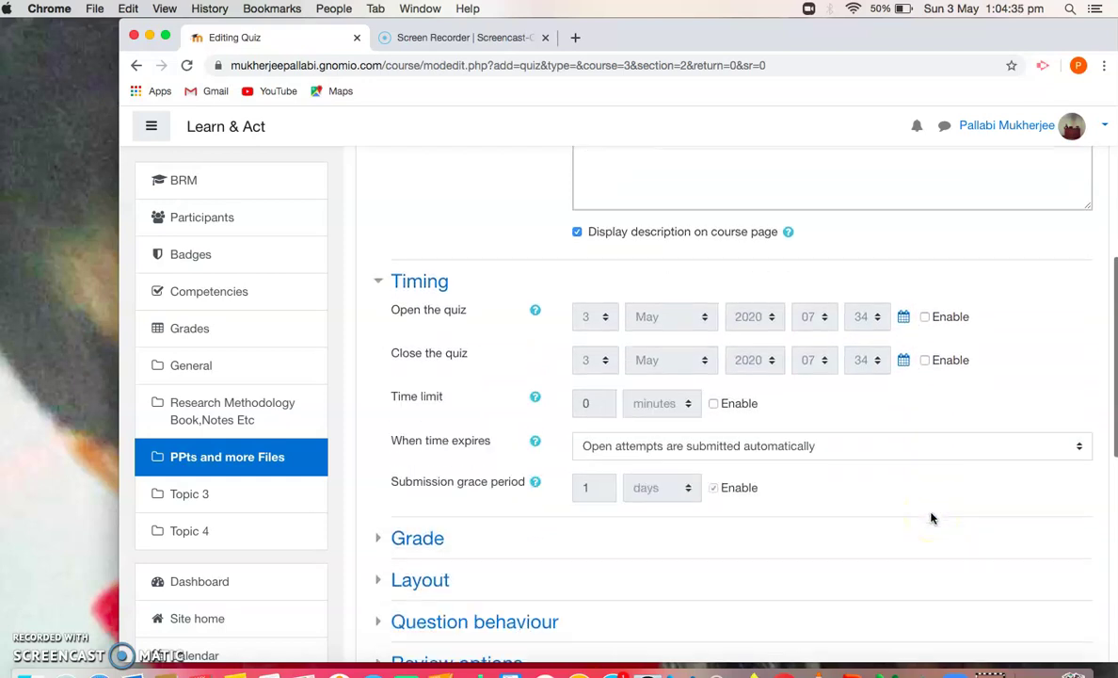
left_click(714, 405)
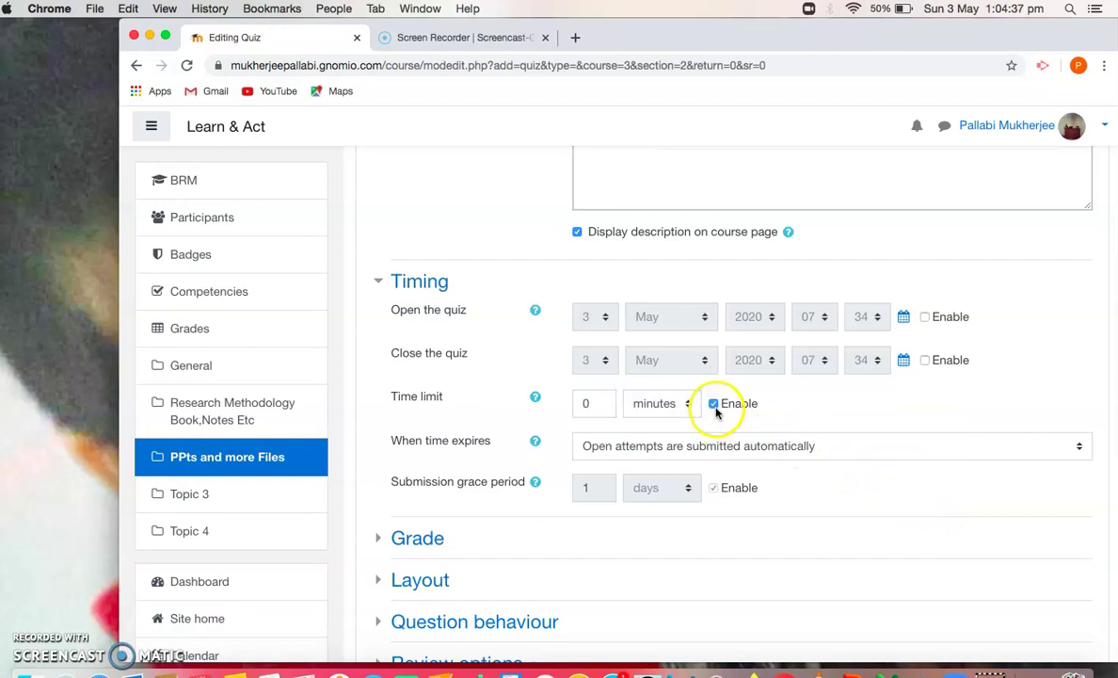
left_click(591, 405)
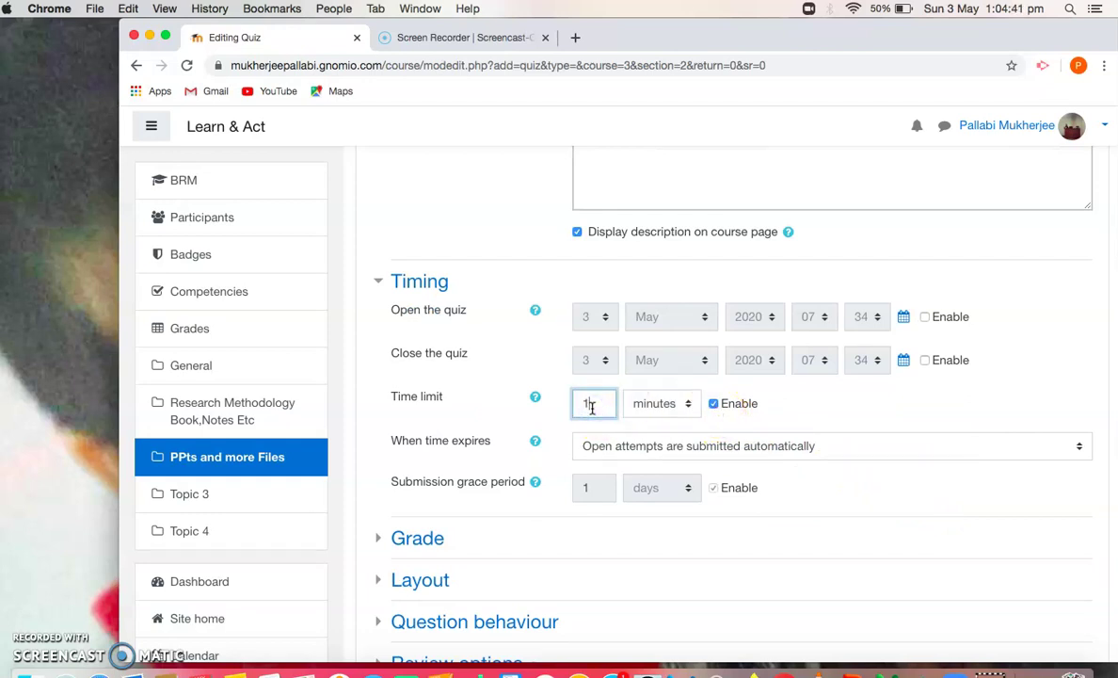
left_click(813, 404)
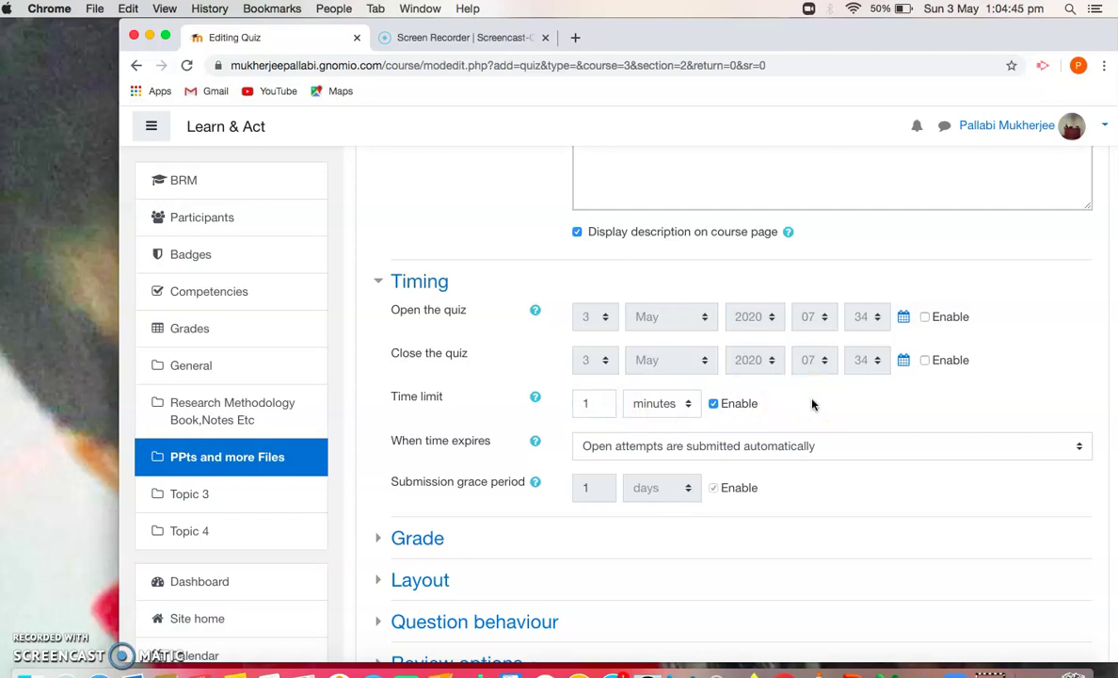
Save the quiz with the remaining settings at their defaults and return to the course page.
scroll(813, 404, "down", 3)
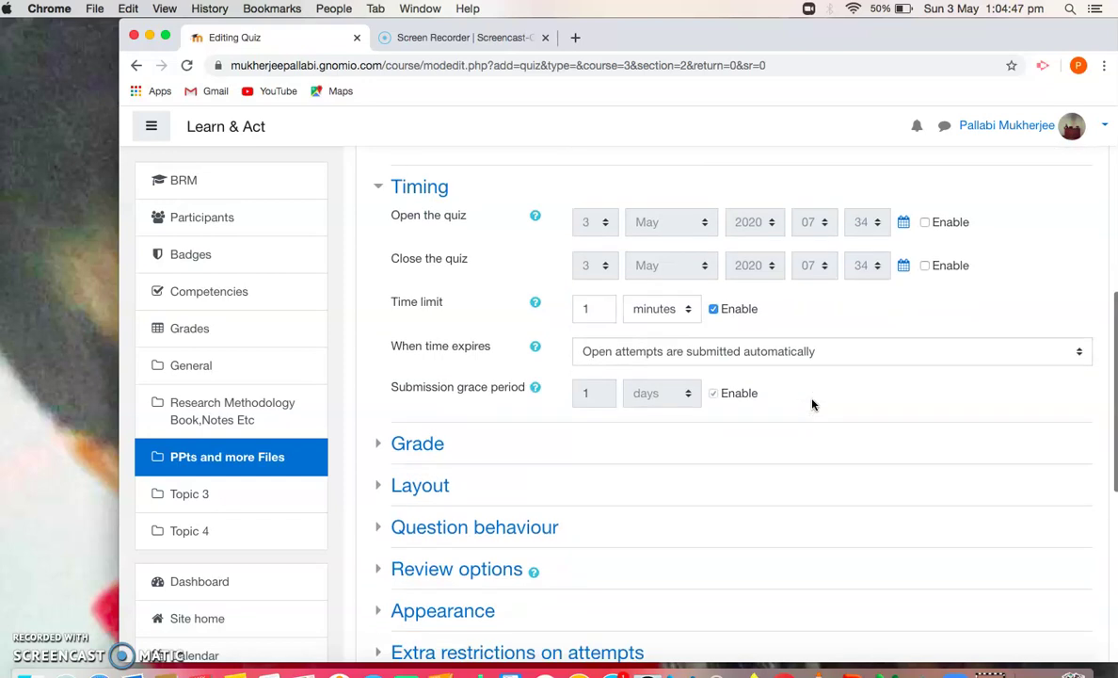
scroll(813, 404, "down", 6)
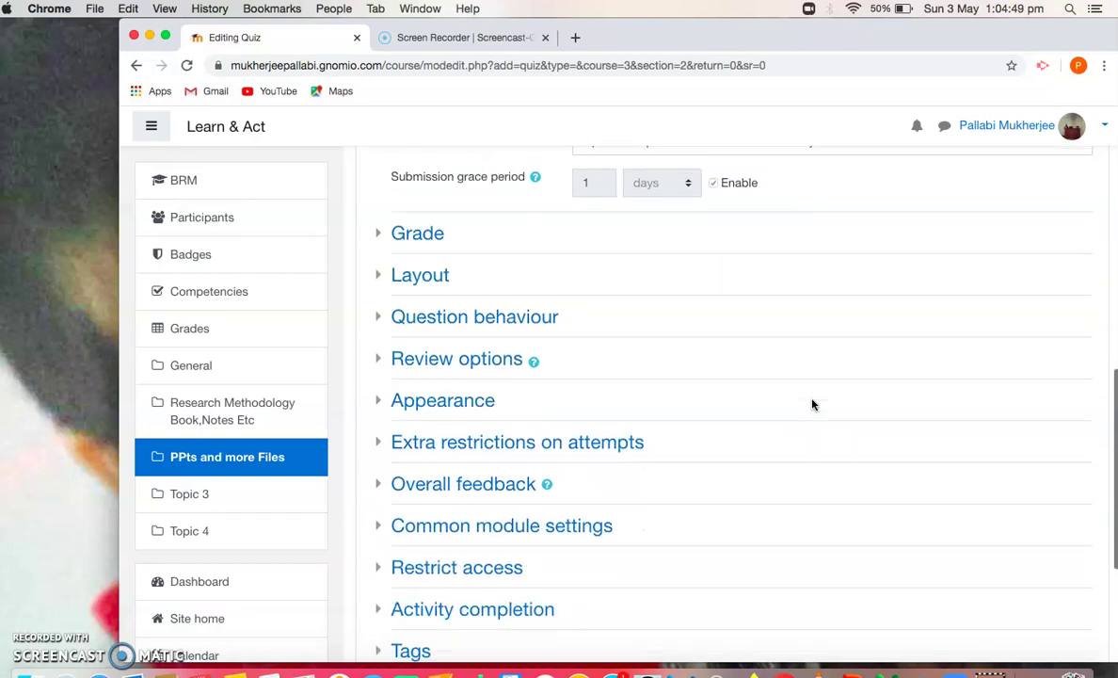
scroll(813, 404, "down", 3)
left_click(679, 536)
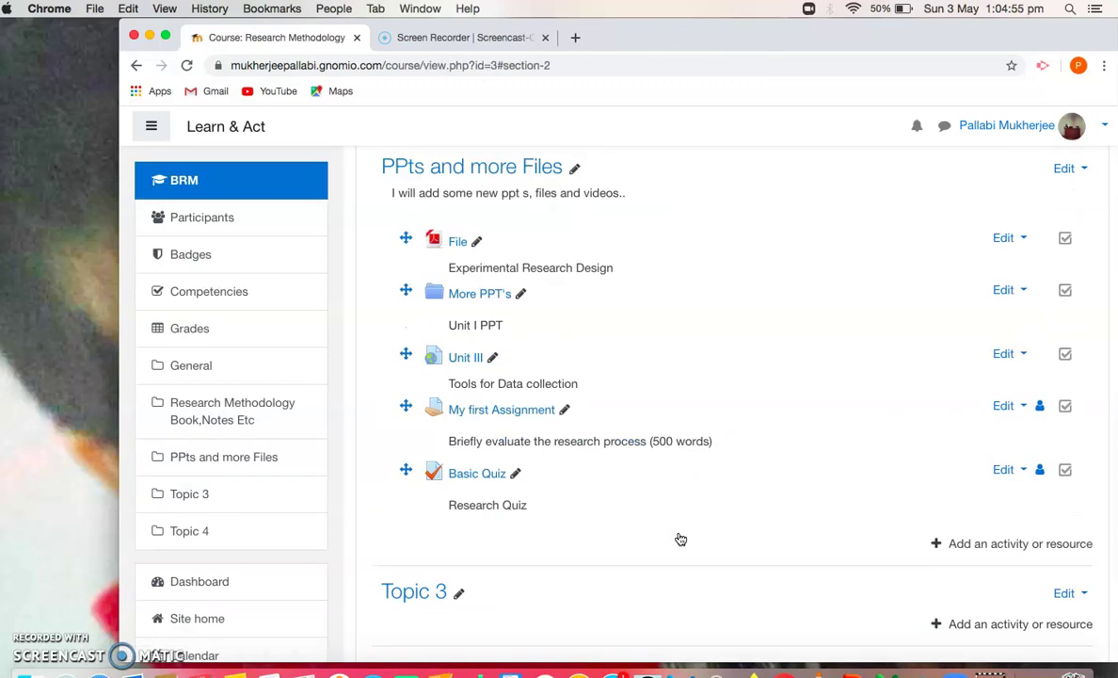
Open Basic Quiz from the PPts and more Files section and start editing its questions.
left_click(473, 476)
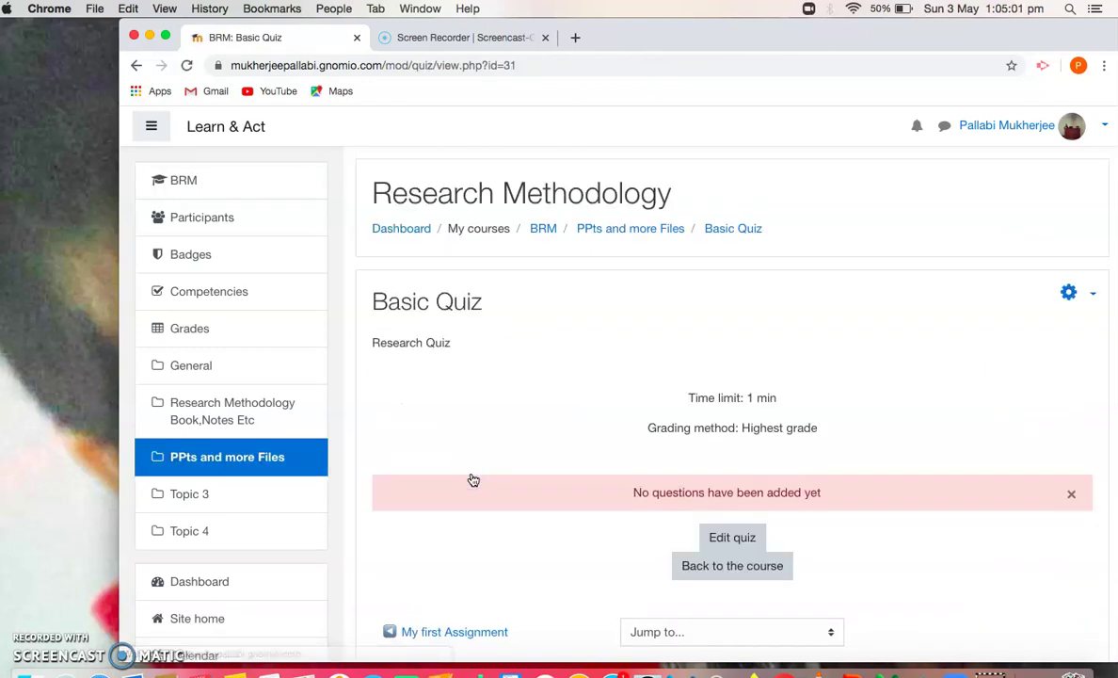
scroll(468, 475, "down", 3)
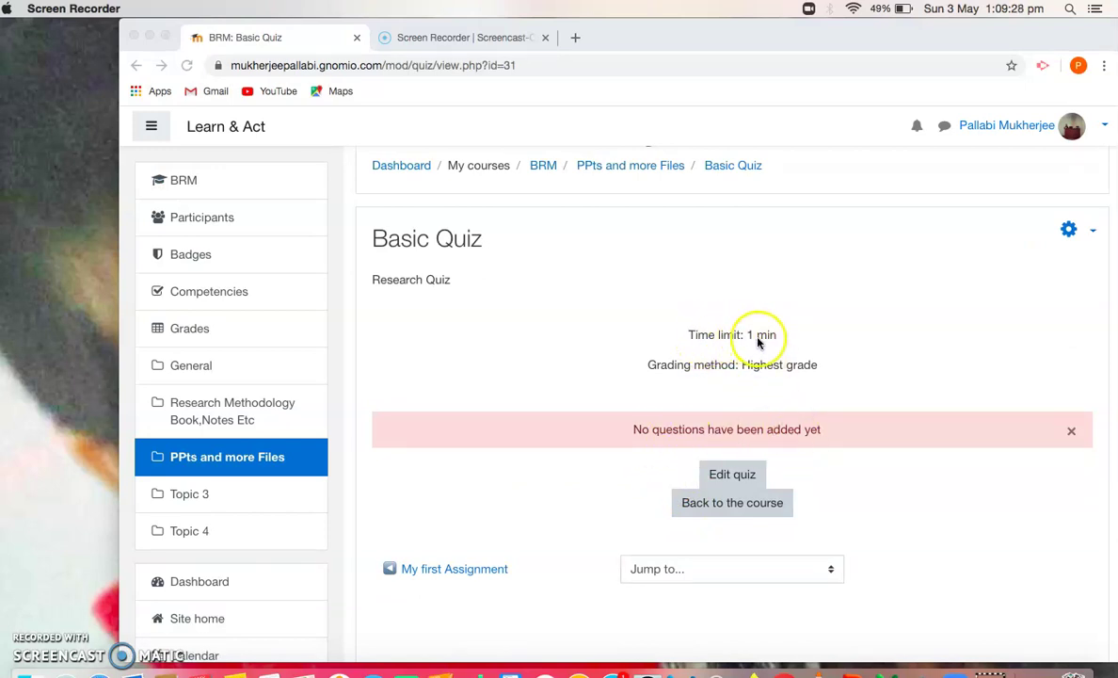
left_click(658, 490)
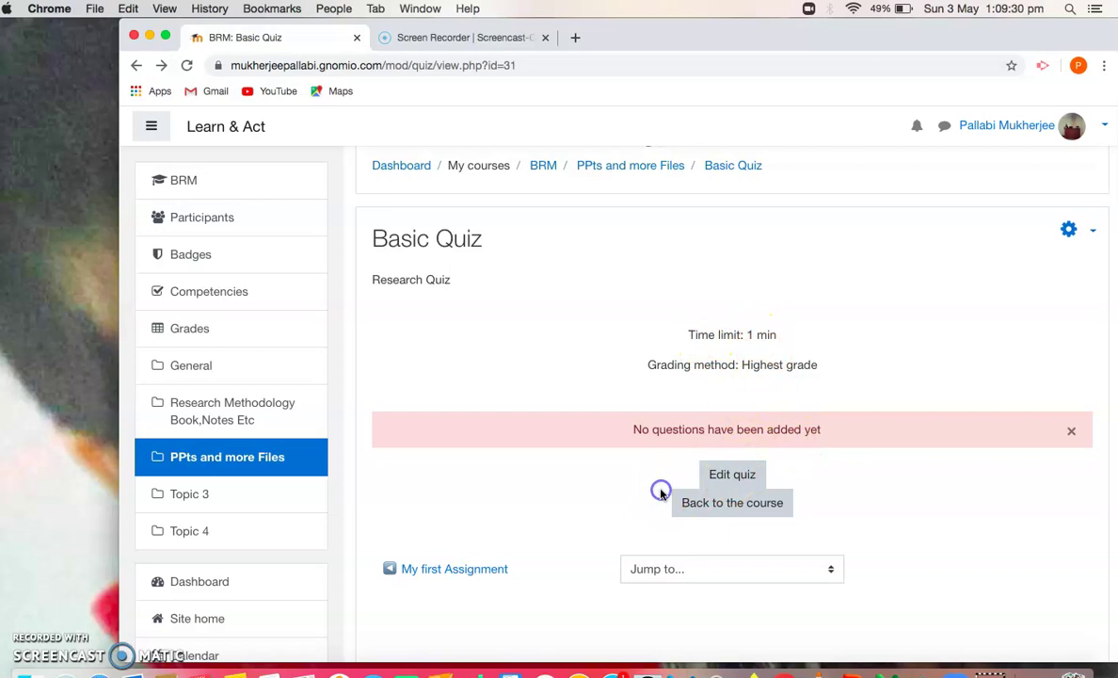
left_click(728, 478)
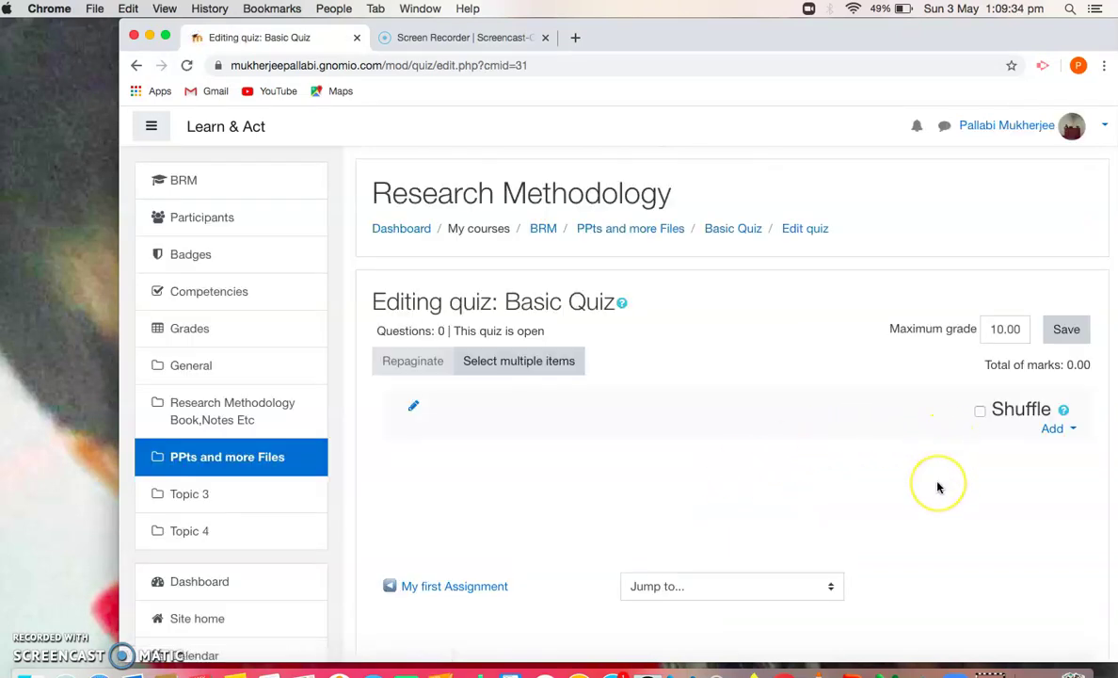
Start adding a new True/False question to Basic Quiz.
left_click(980, 411)
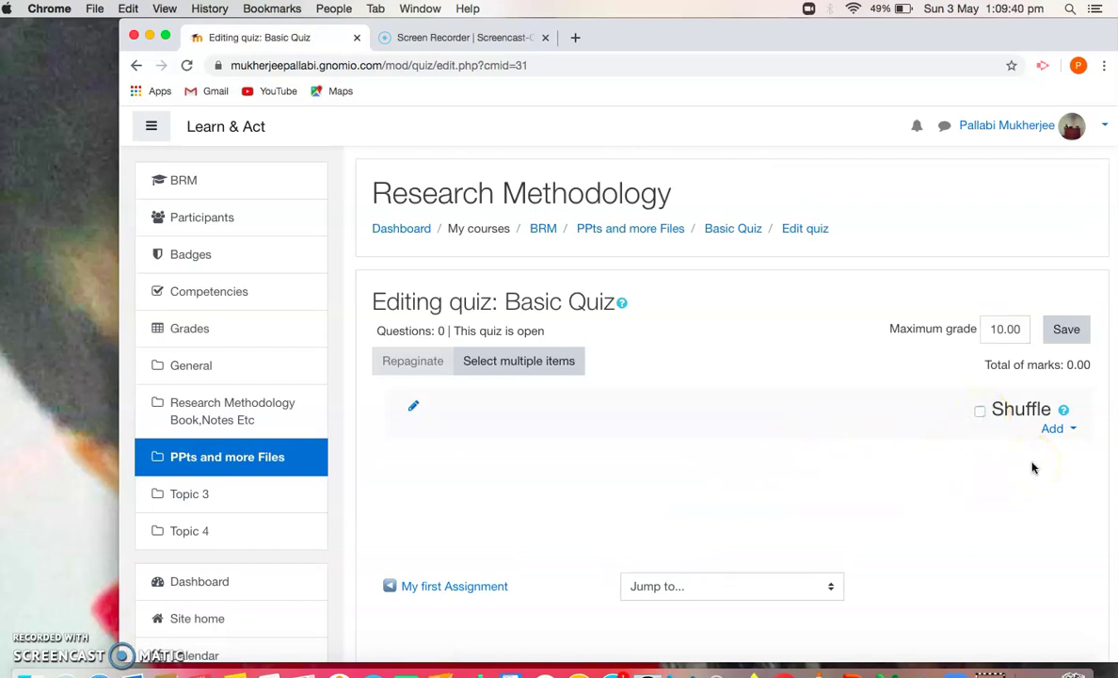
left_click(1071, 431)
left_click(1023, 455)
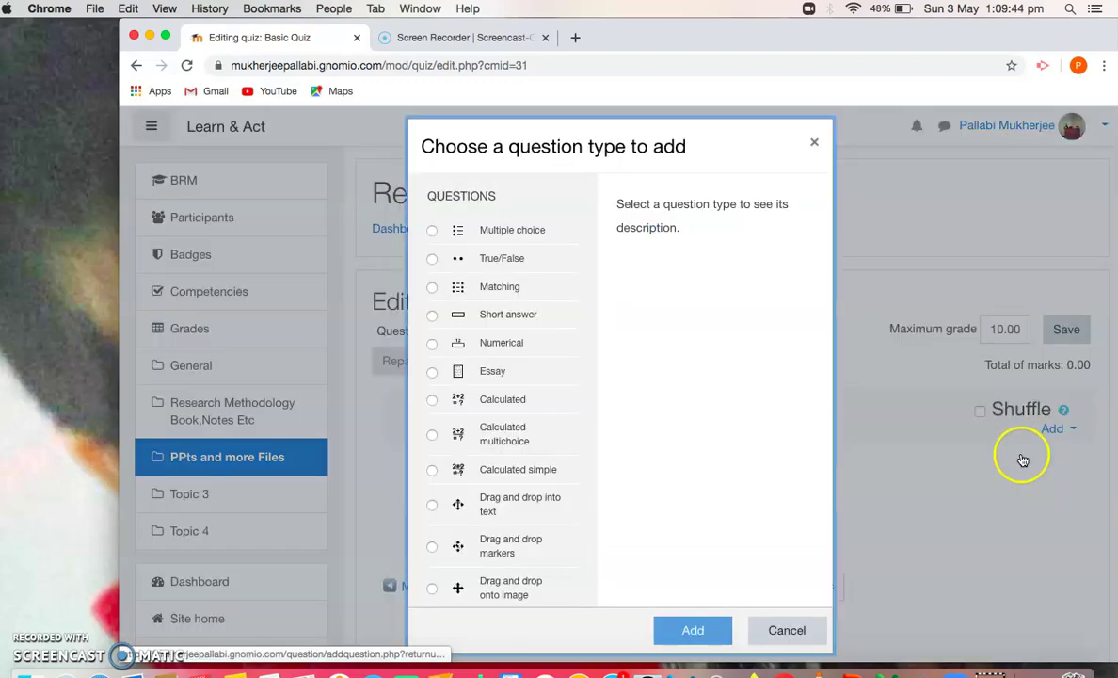
left_click(511, 261)
left_click(685, 626)
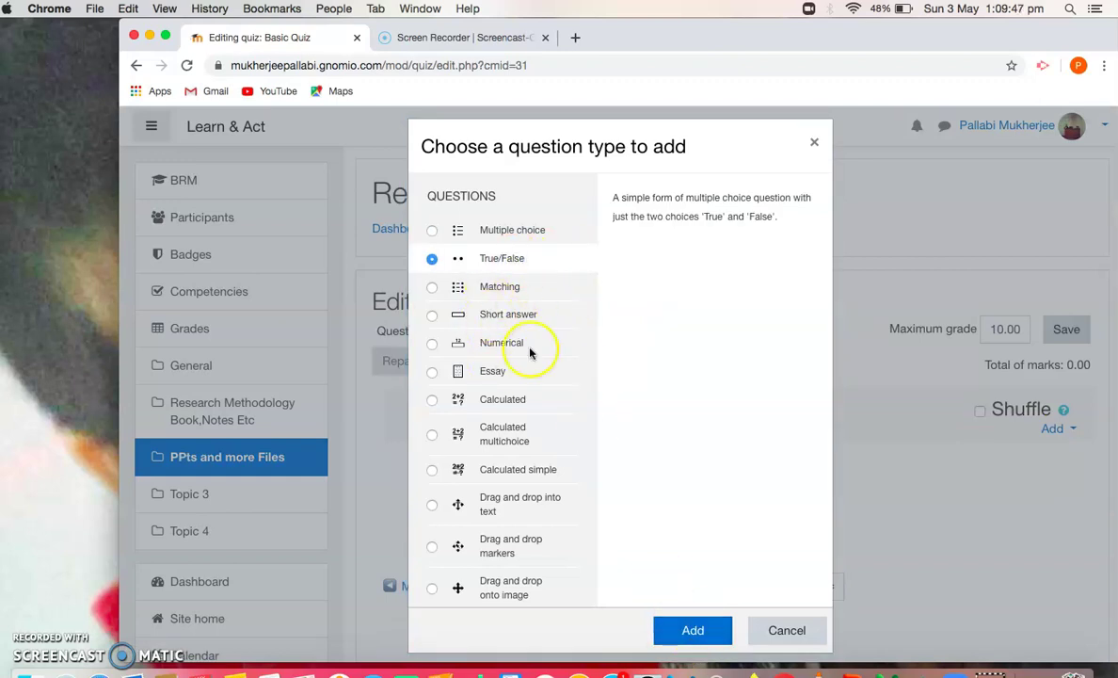
left_click(676, 637)
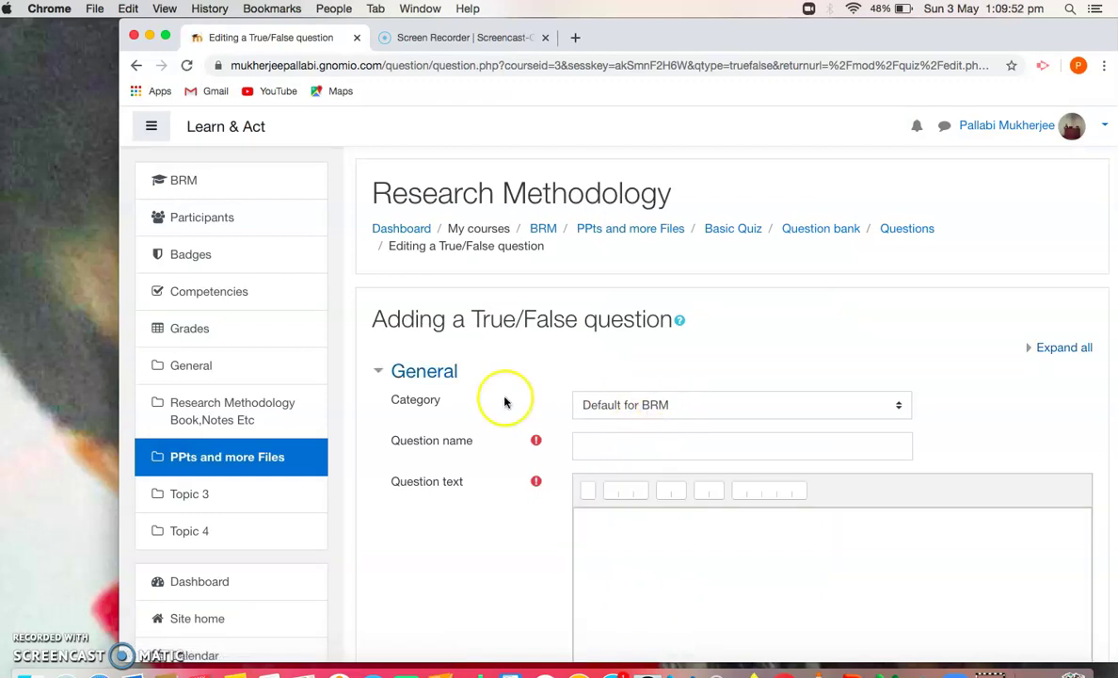
Assign the question to the Default for Basic Quiz category and name it My First Question.
left_click(723, 405)
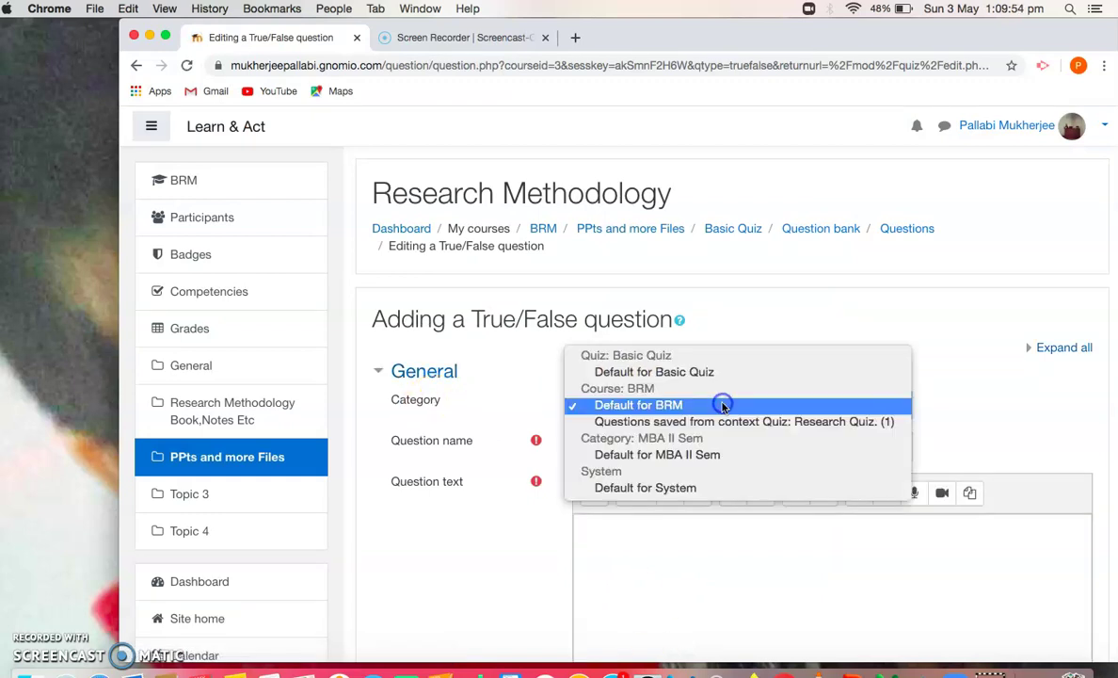
left_click(707, 373)
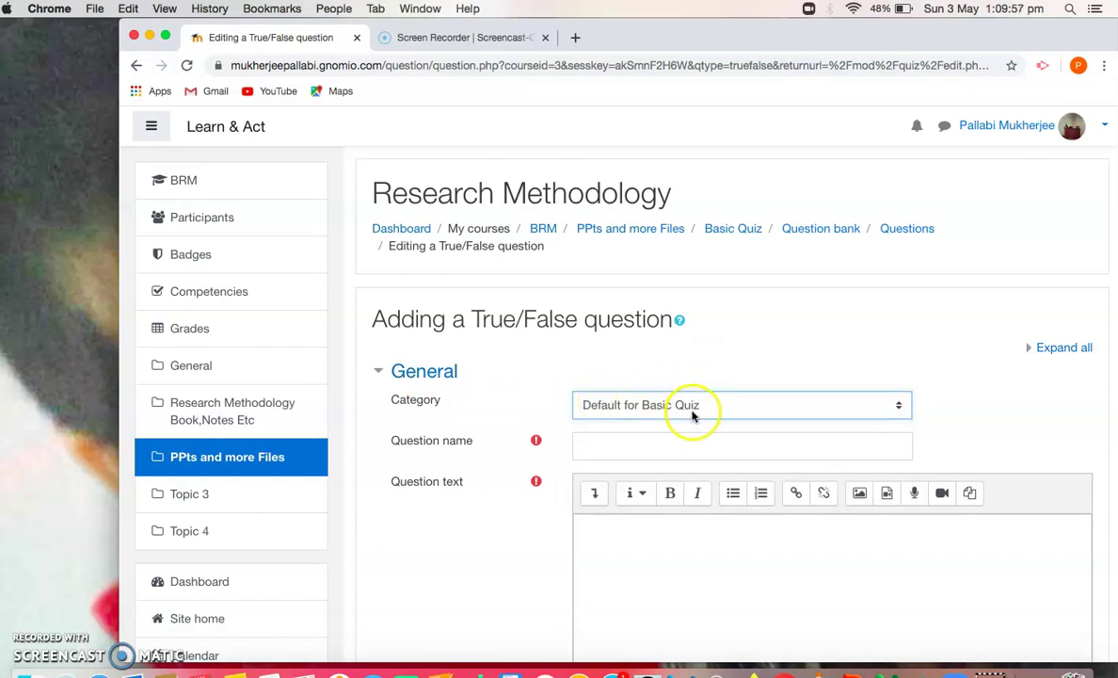
left_click(659, 451)
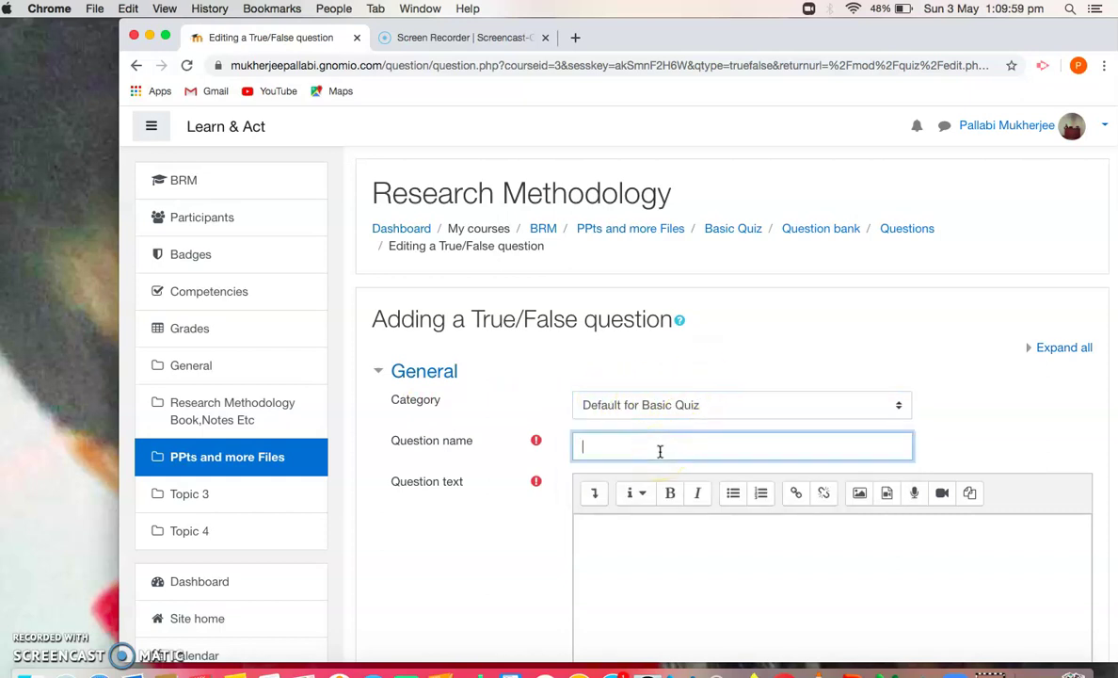
left_click(618, 455)
type("My First Qua")
type("stion")
Enter the question text "The first step of research is to formulate a problem." followed by the lines "A) True" and "B) False".
left_click(621, 538)
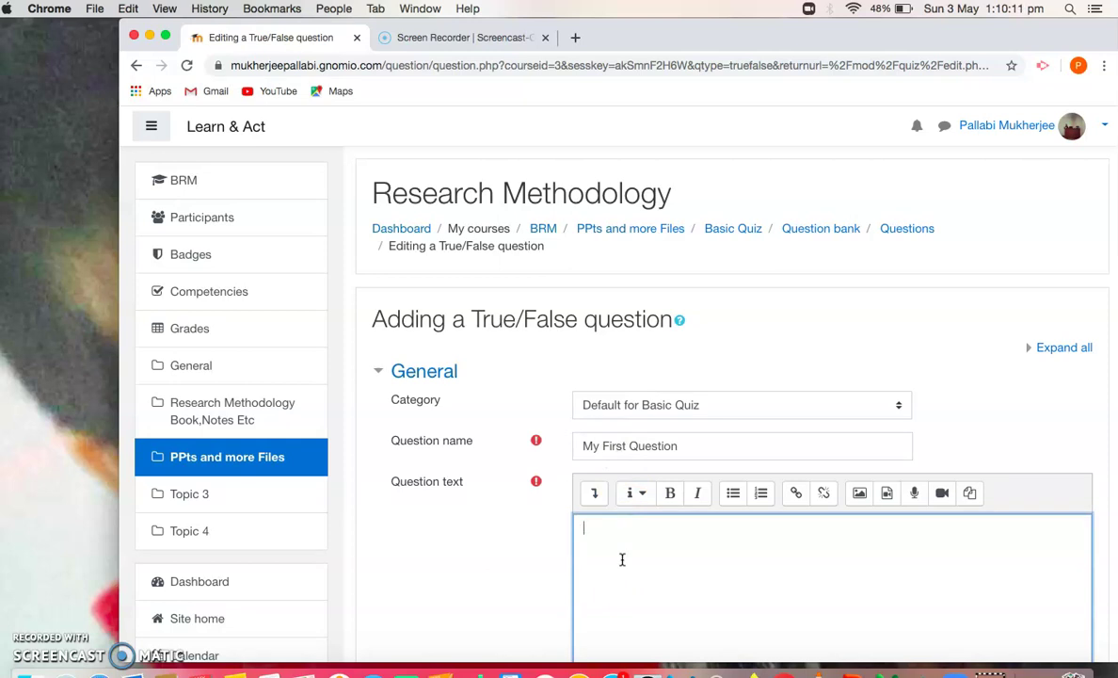
type("The first step of research is to fir")
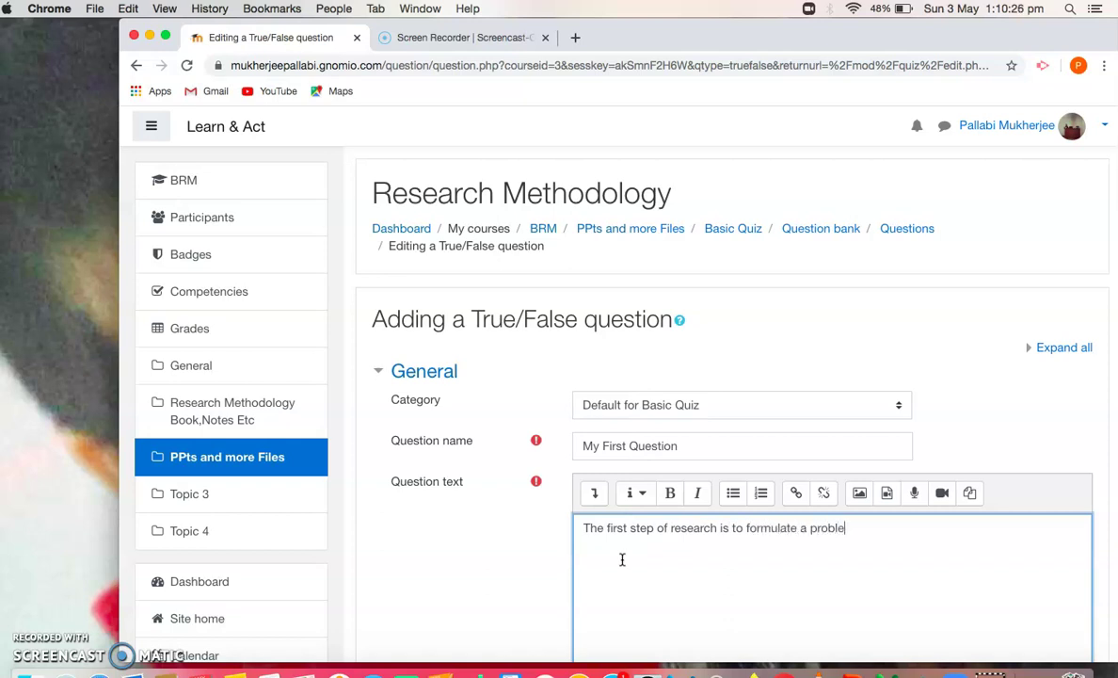
left_click(629, 571)
type("e")
left_click(544, 585)
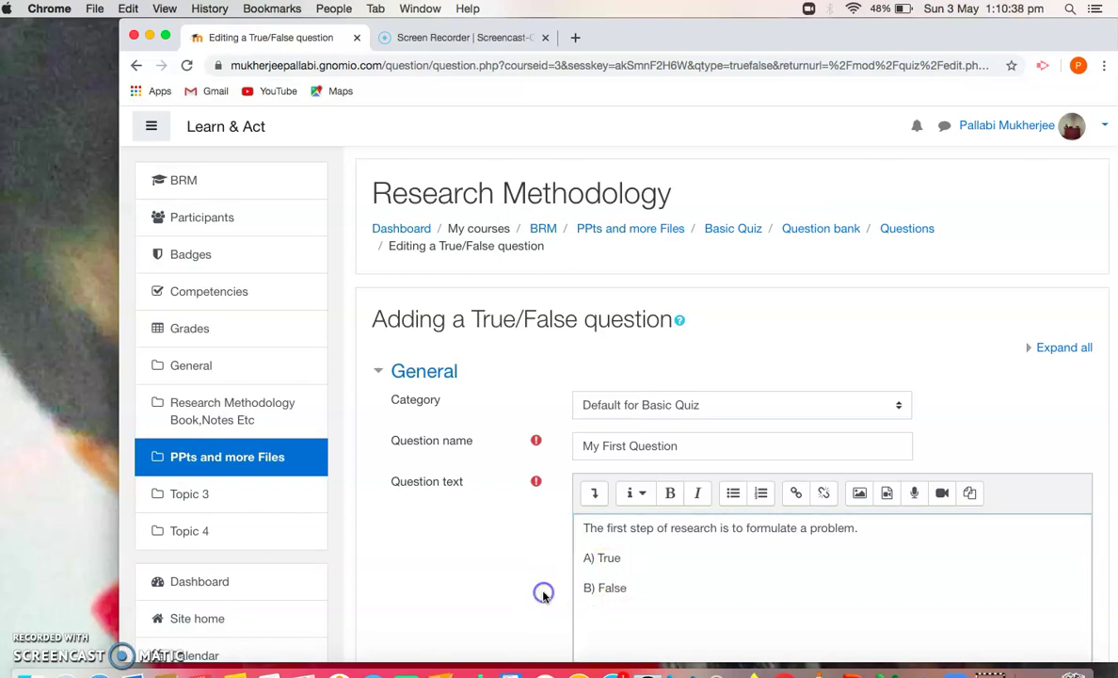
Set the question's correct answer to True and save the question to the quiz.
scroll(543, 593, "down", 2)
scroll(543, 596, "down", 7)
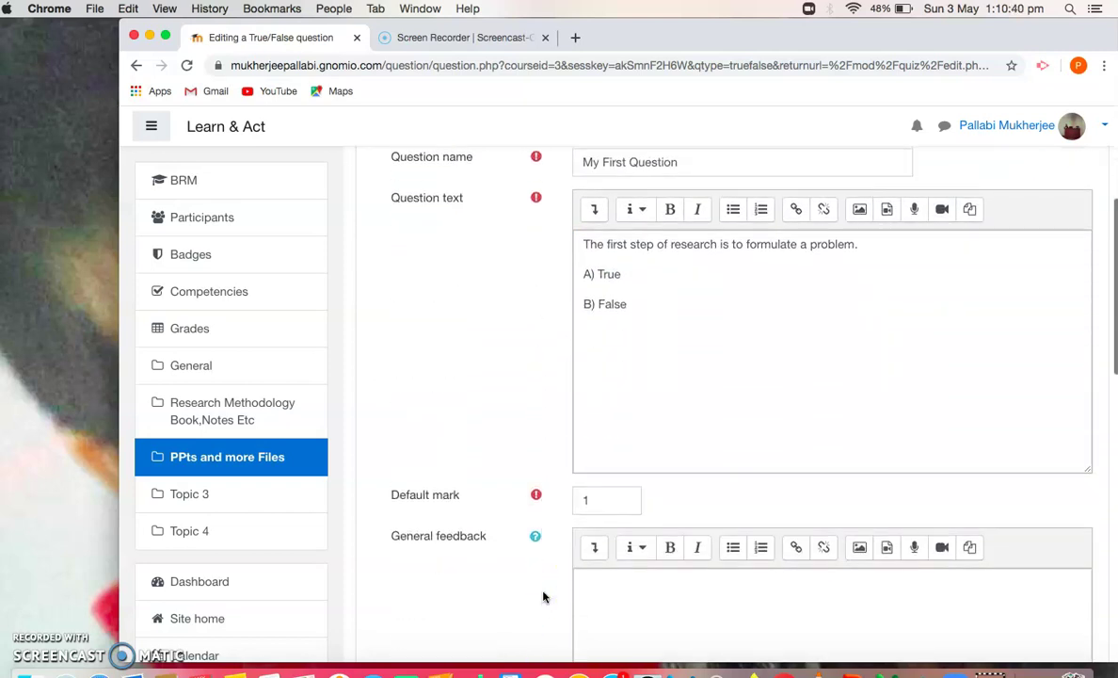
scroll(543, 596, "down", 5)
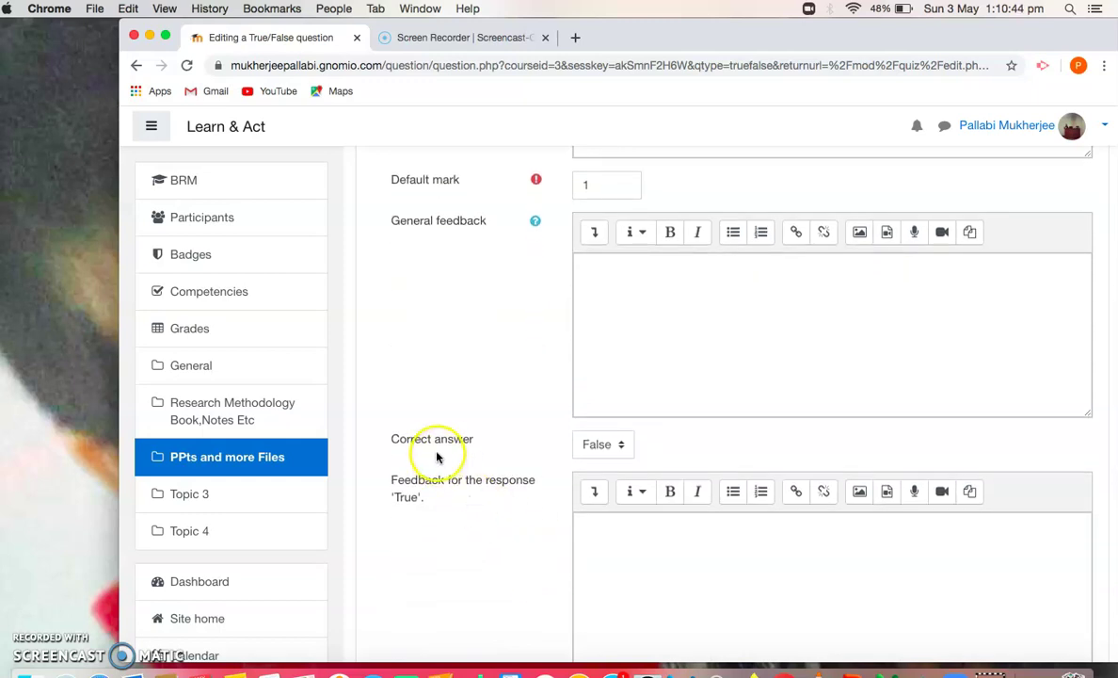
left_click(600, 447)
left_click(592, 460)
scroll(514, 557, "down", 10)
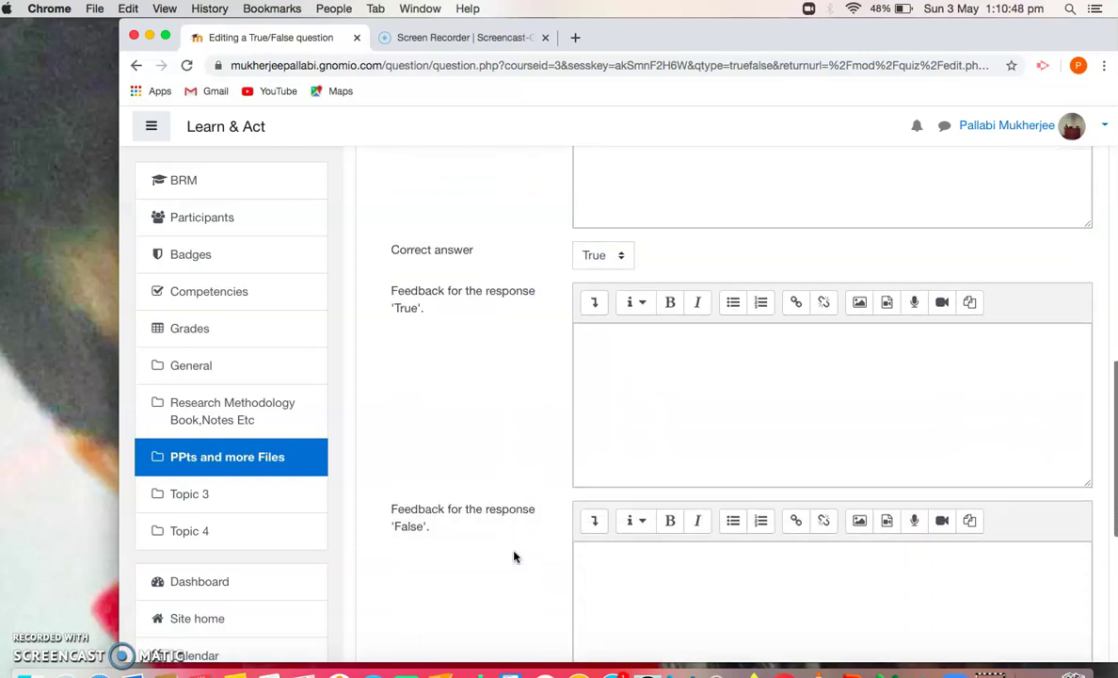
scroll(513, 555, "down", 3)
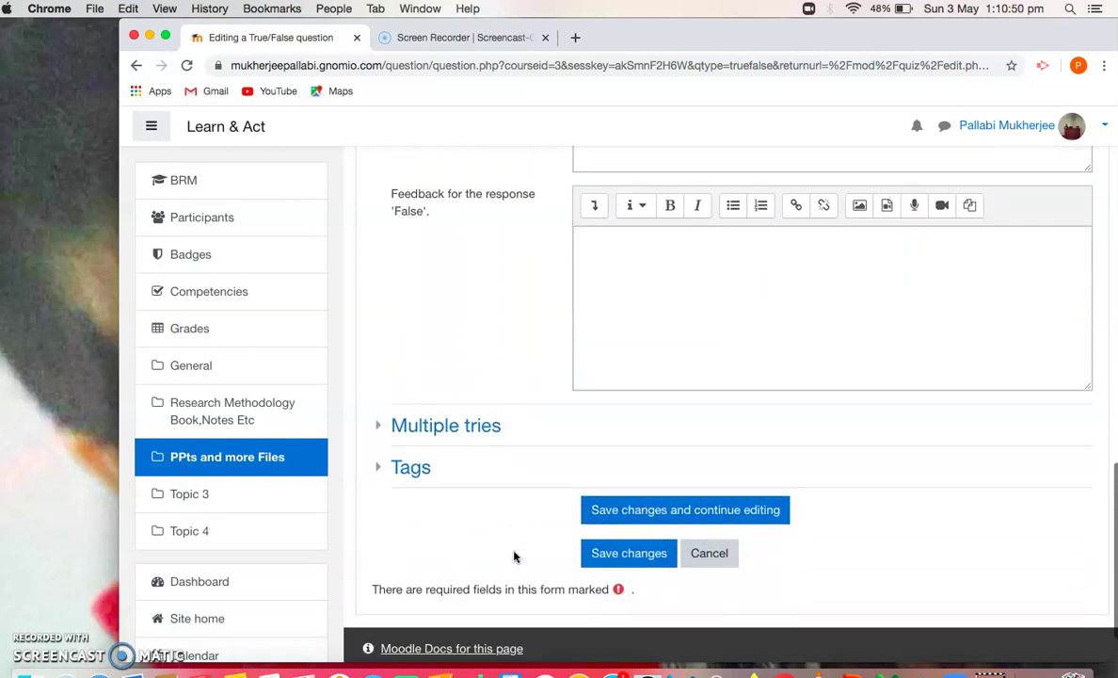
left_click(644, 563)
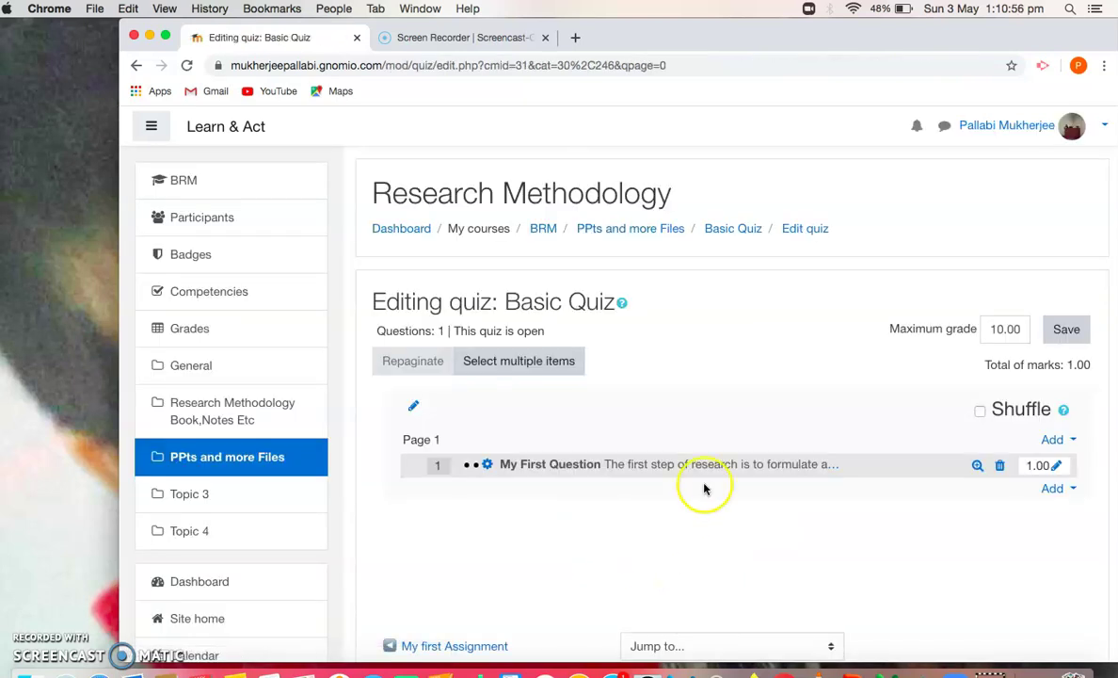
Save the quiz with a maximum grade of 10.00 and open Basic Quiz from the course page.
left_click(1069, 332)
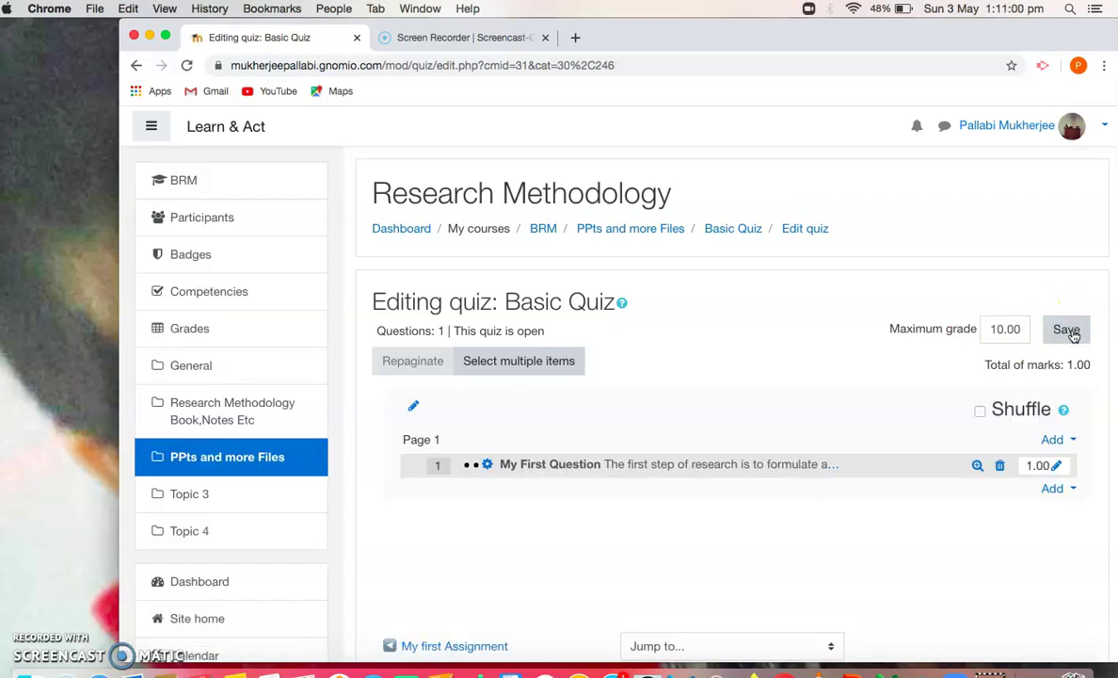
left_click(172, 179)
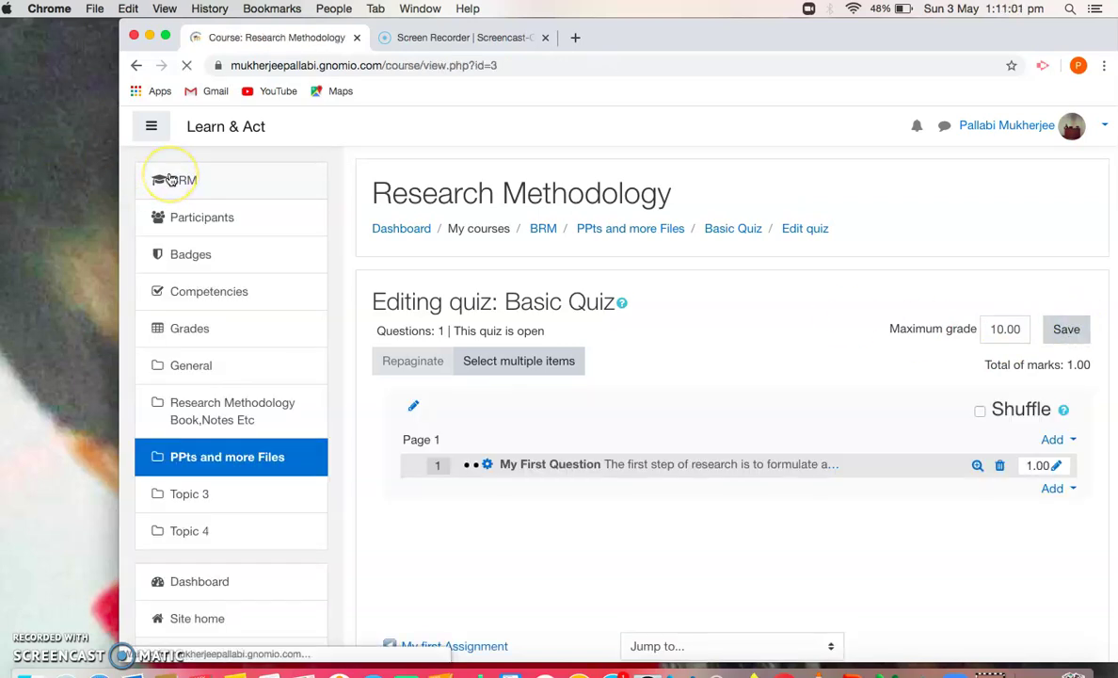
scroll(171, 178, "down", 3)
scroll(171, 179, "down", 10)
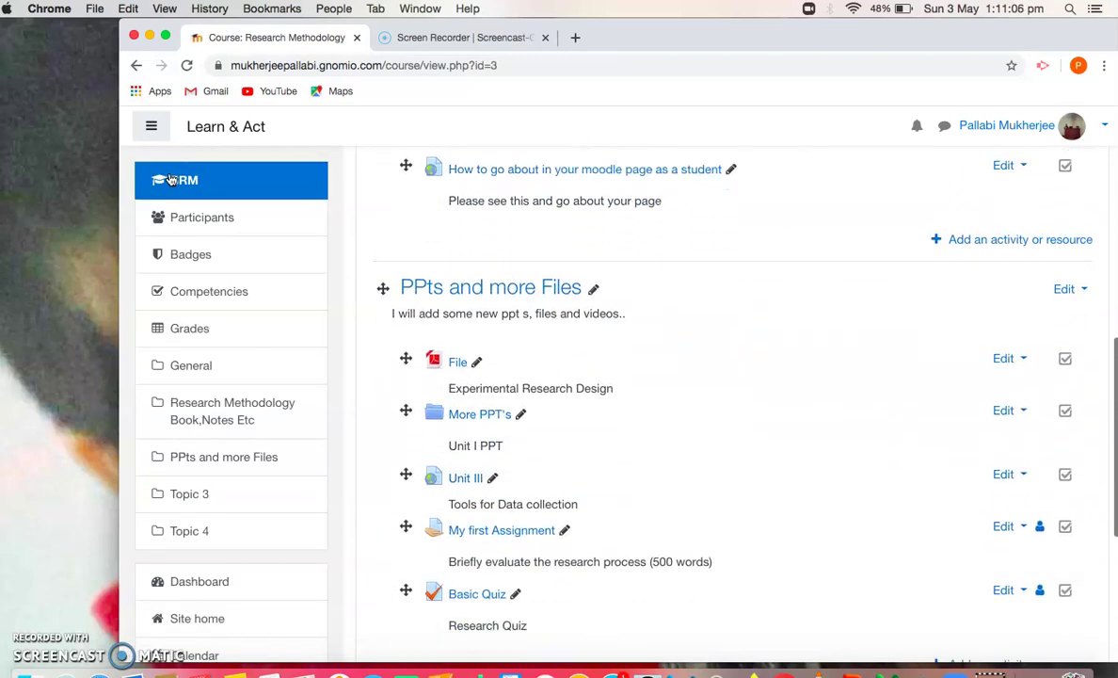
scroll(172, 179, "down", 2)
scroll(171, 179, "down", 1)
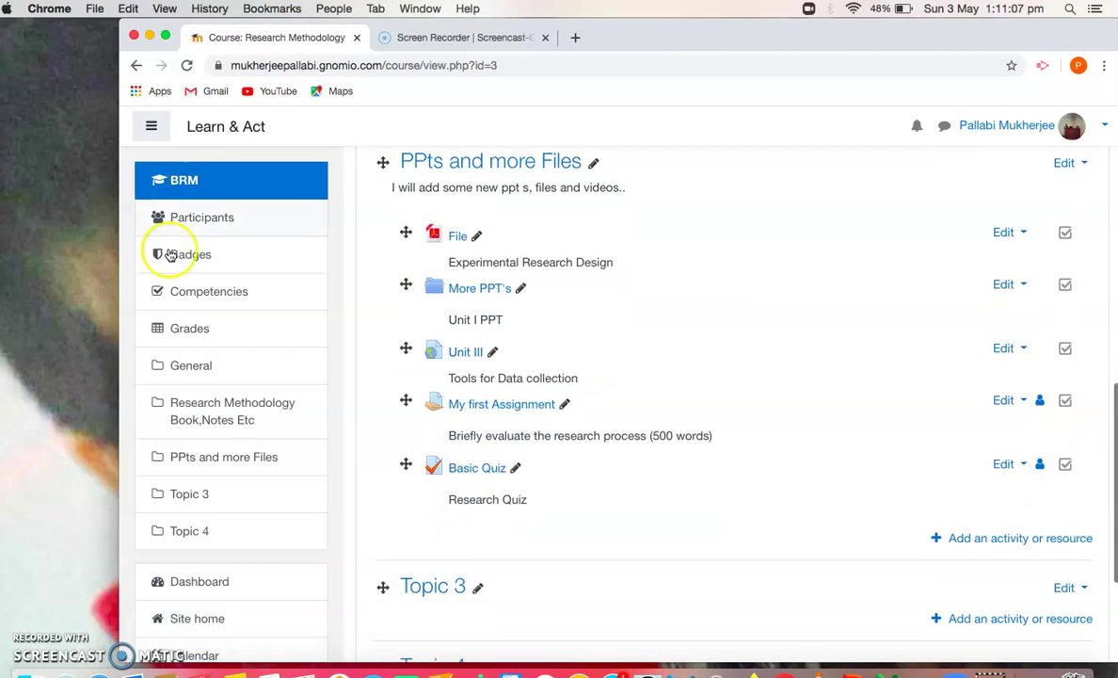
left_click(481, 468)
scroll(481, 472, "down", 1)
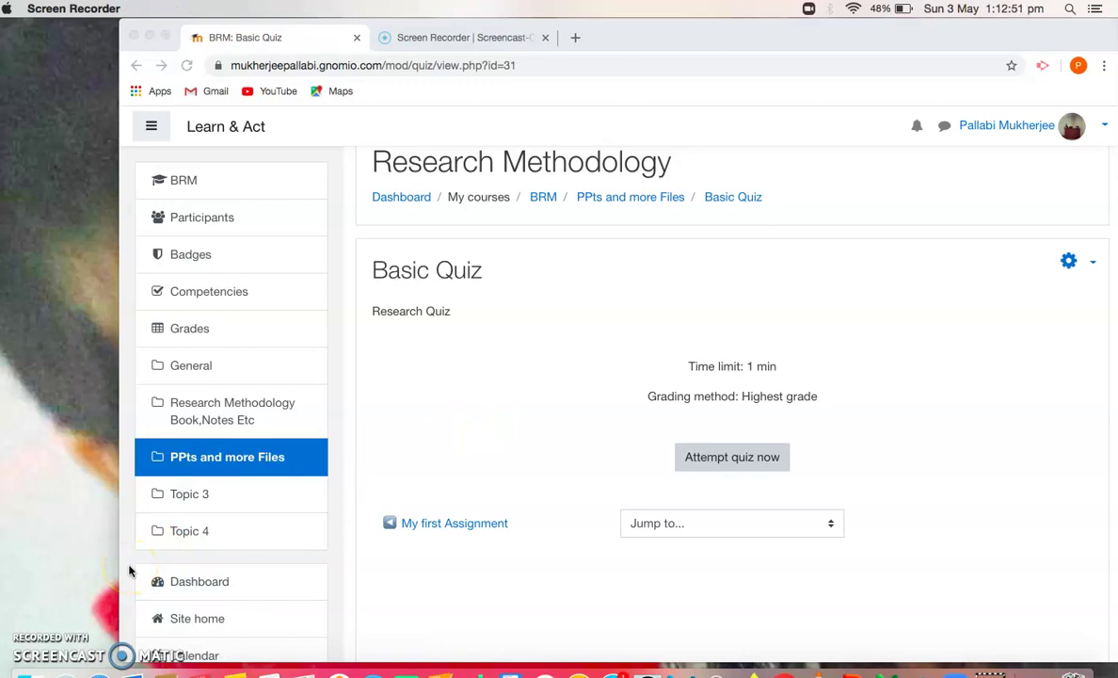
Return to the BRM course page and start adding another Quiz activity to the PPts and more Files section.
left_click(183, 181)
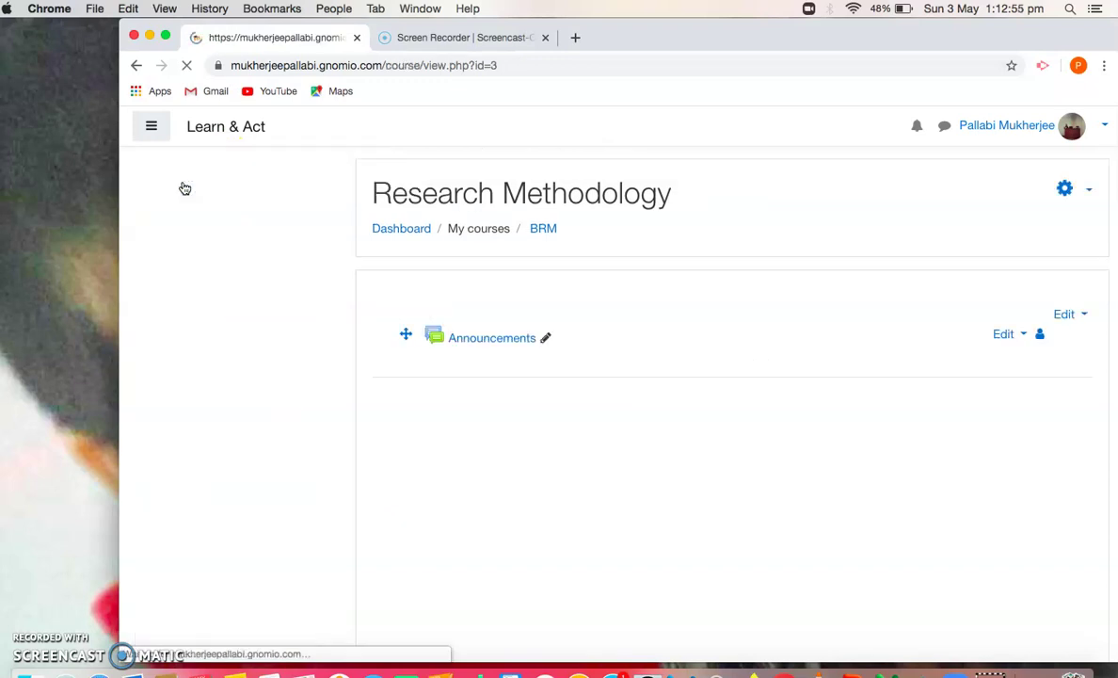
scroll(183, 187, "down", 10)
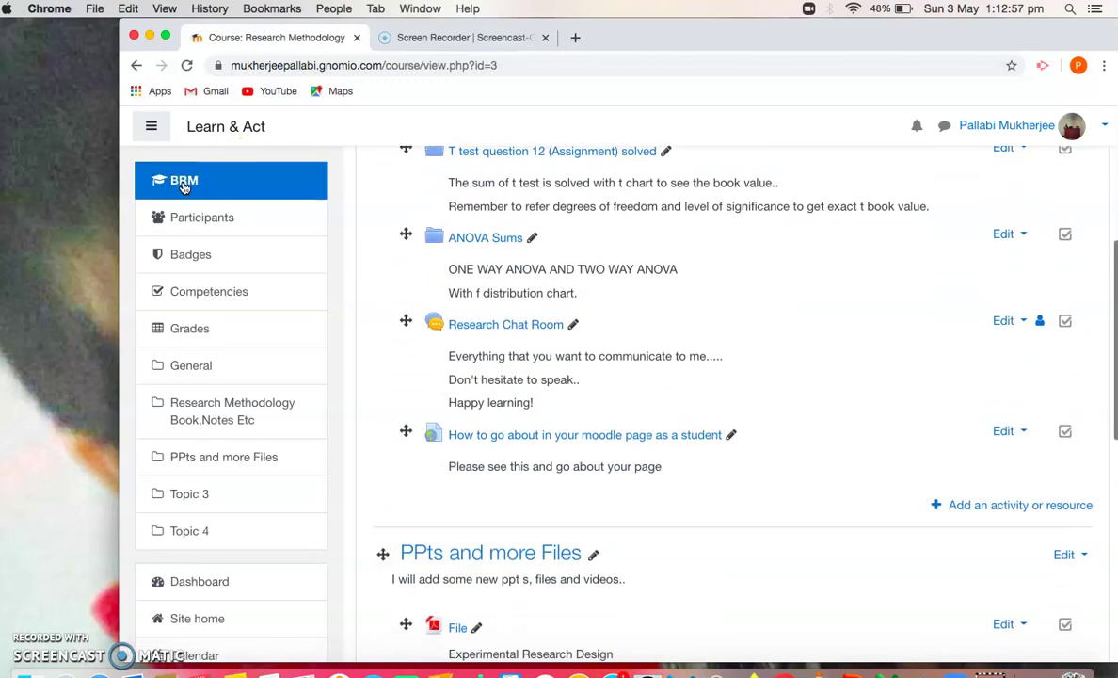
scroll(184, 187, "down", 5)
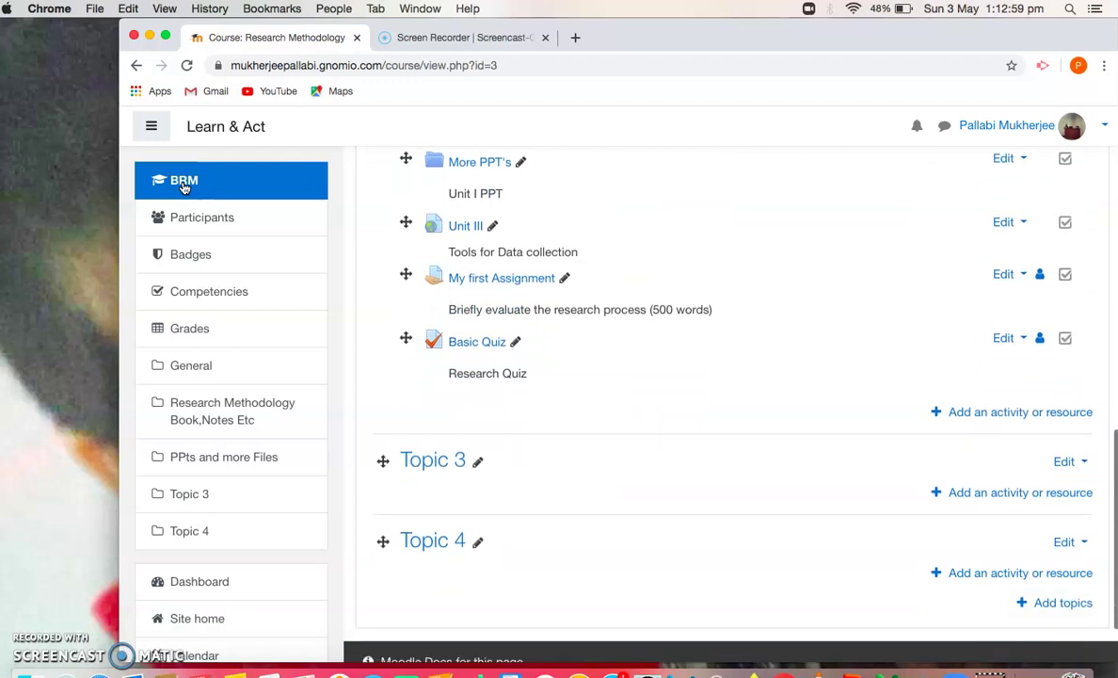
left_click(983, 414)
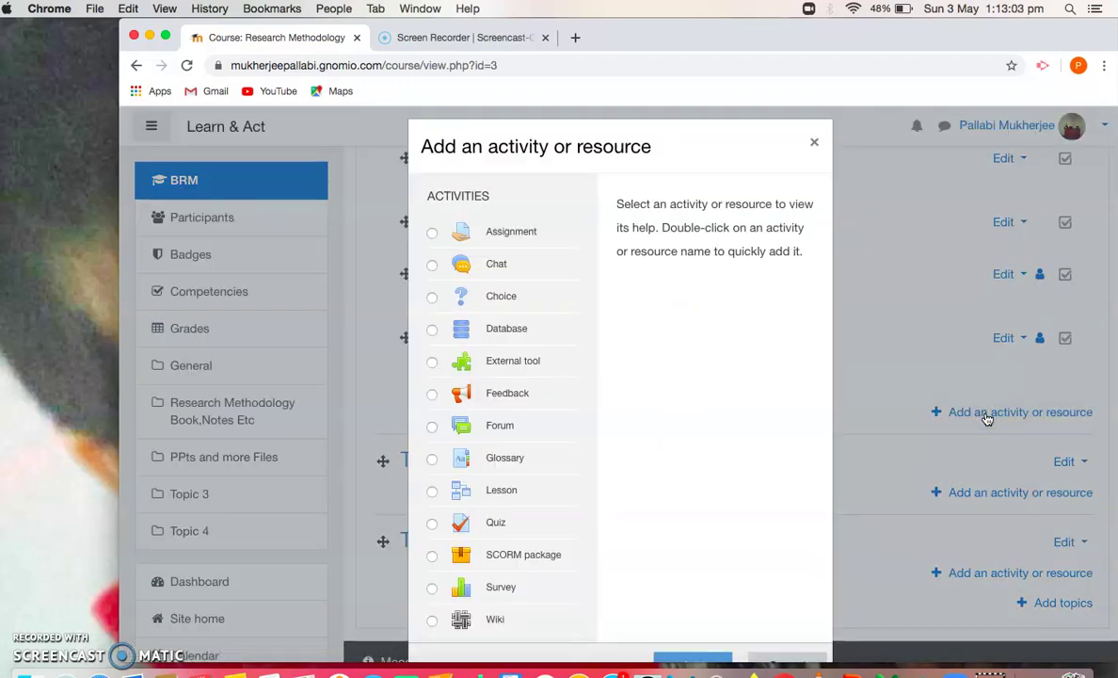
left_click(433, 523)
left_click(692, 658)
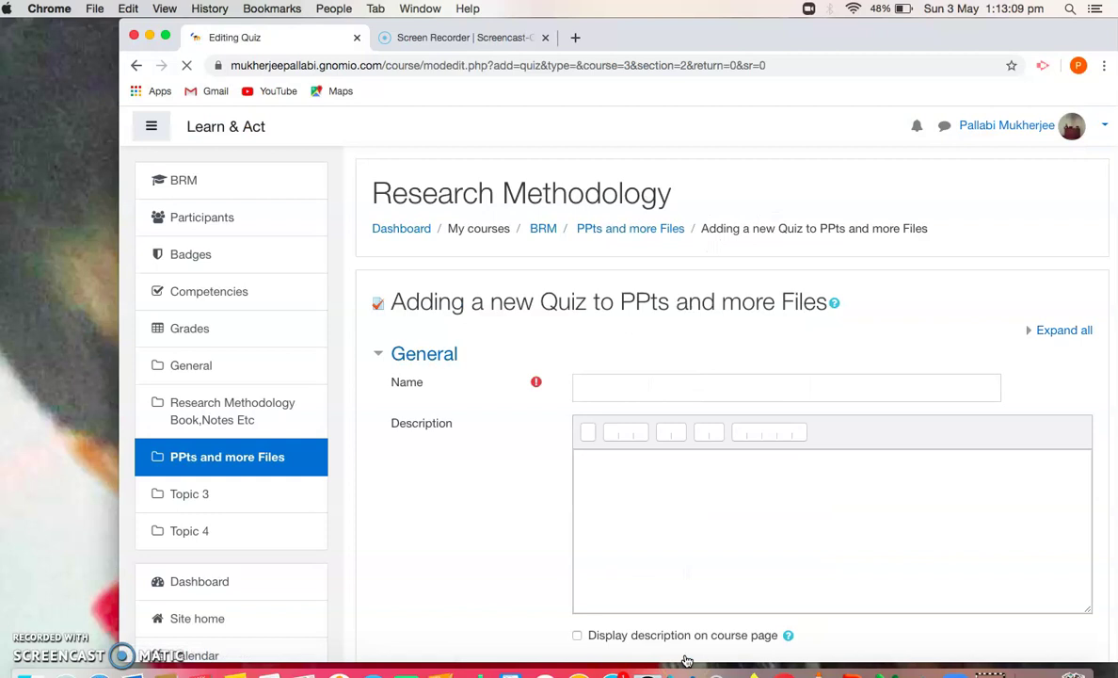
Name the quiz General Quiz on Research, enter the description "Attempt to know.." and display the description on the course page.
left_click(601, 390)
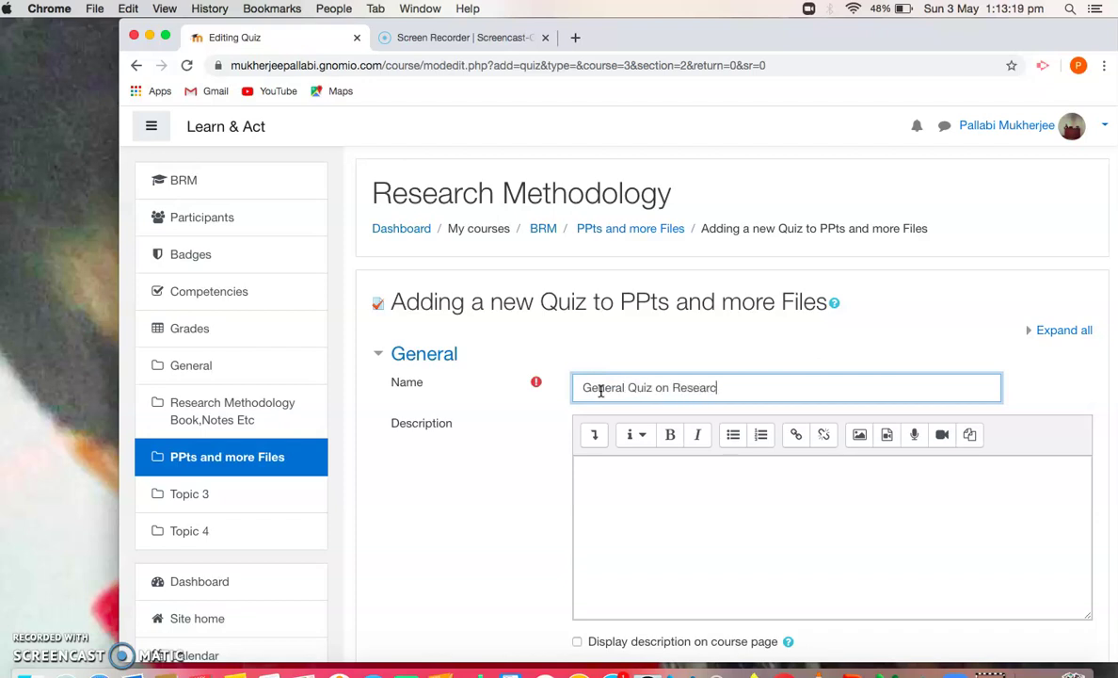
left_click(597, 482)
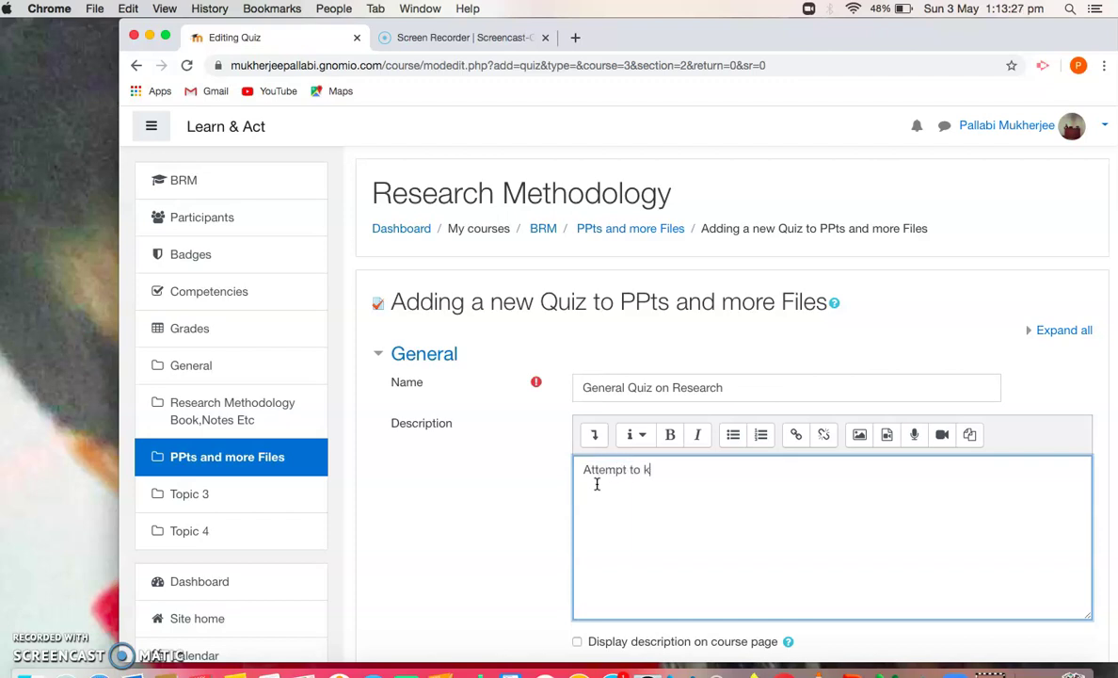
left_click(527, 519)
scroll(528, 520, "down", 5)
scroll(528, 519, "down", 1)
left_click(576, 357)
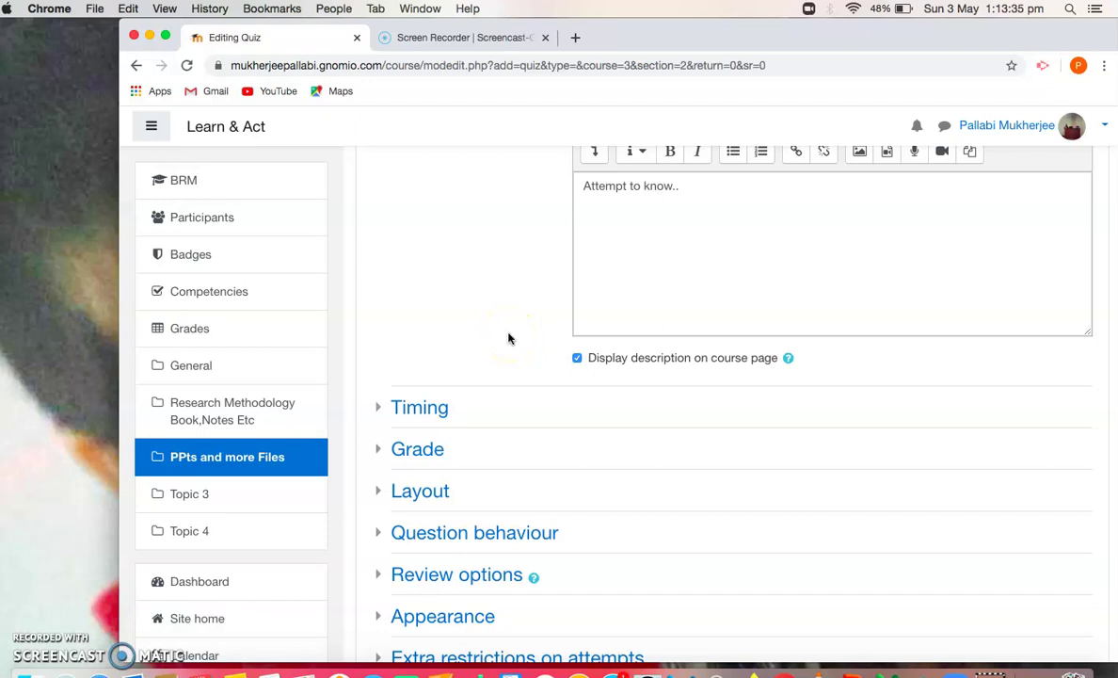
Enable the new quiz's time limit and set it to 5 minutes.
scroll(508, 339, "down", 3)
left_click(388, 250)
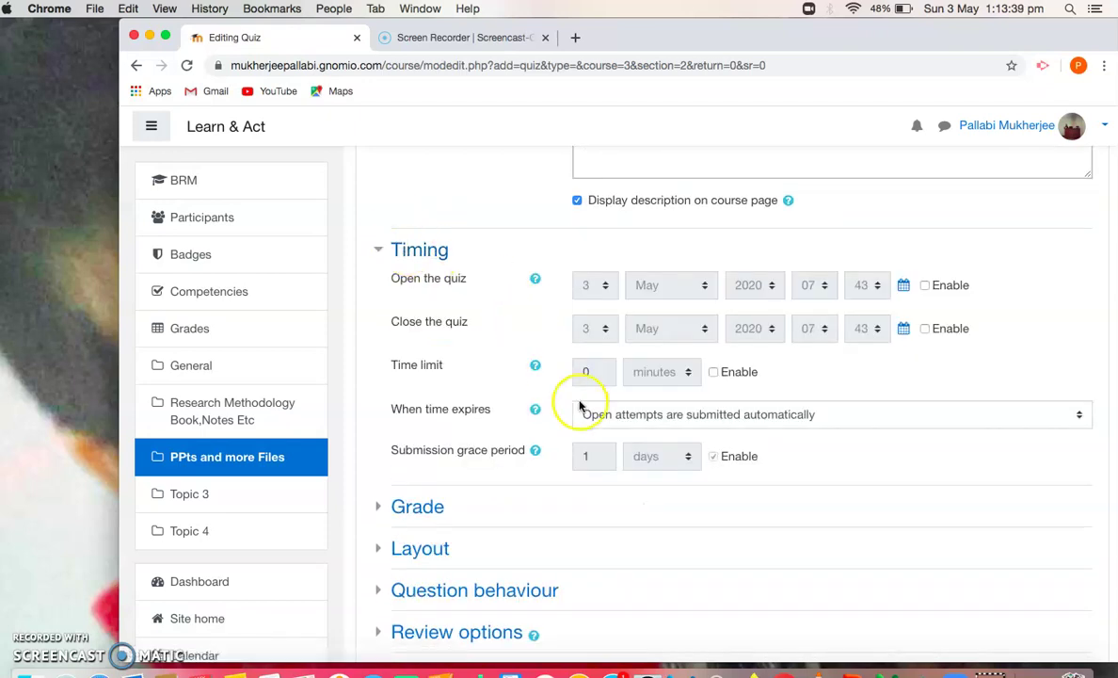
left_click(713, 372)
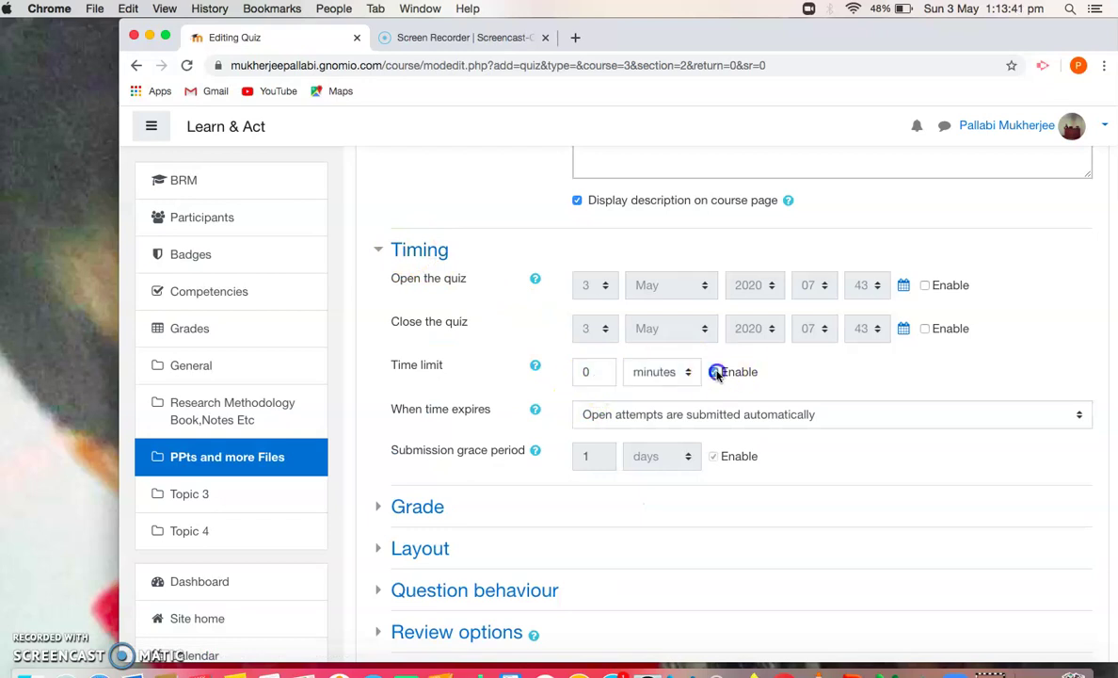
left_click(596, 367)
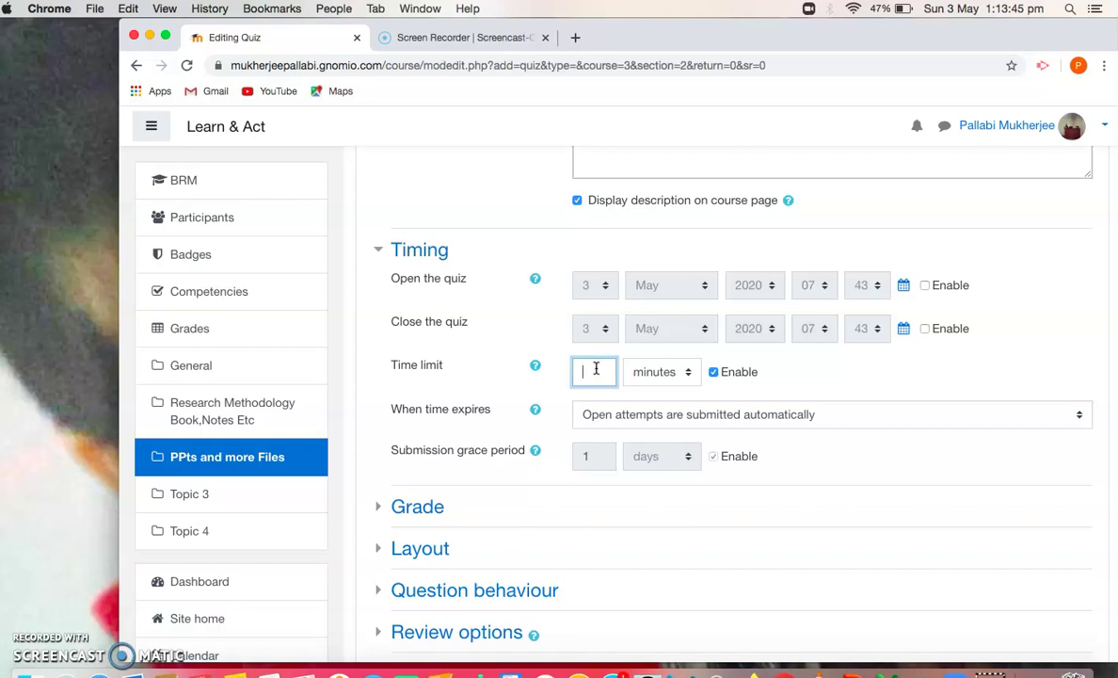
type("5")
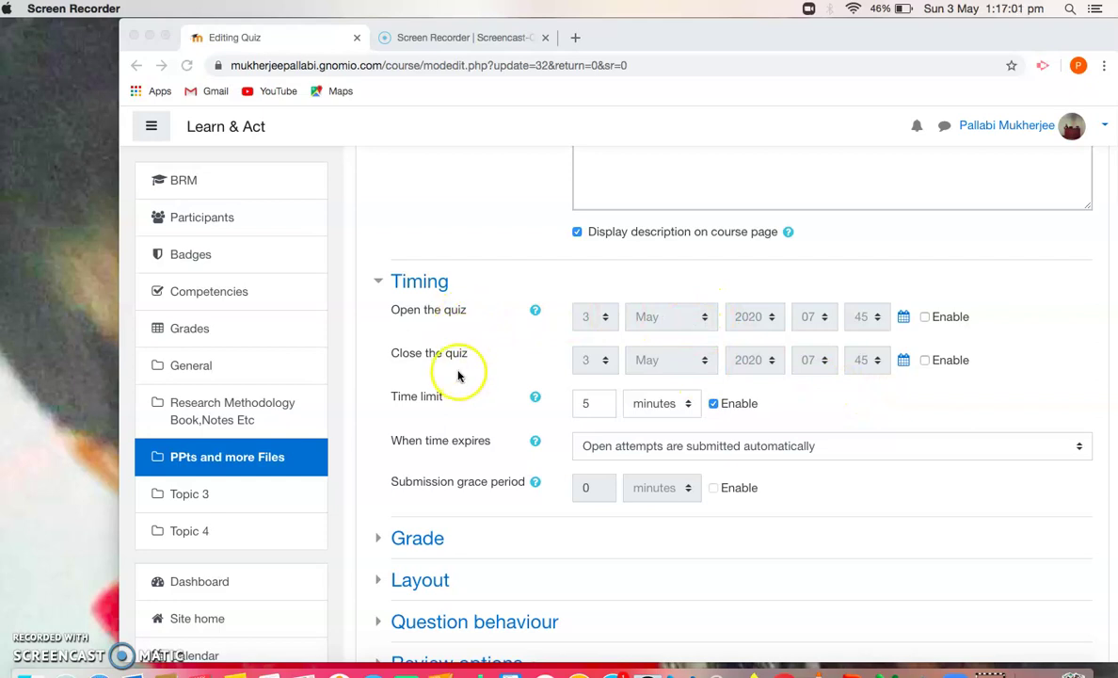
Save General Quiz on Research with the remaining settings at their defaults and return to the course page.
left_click(510, 288)
scroll(509, 289, "down", 7)
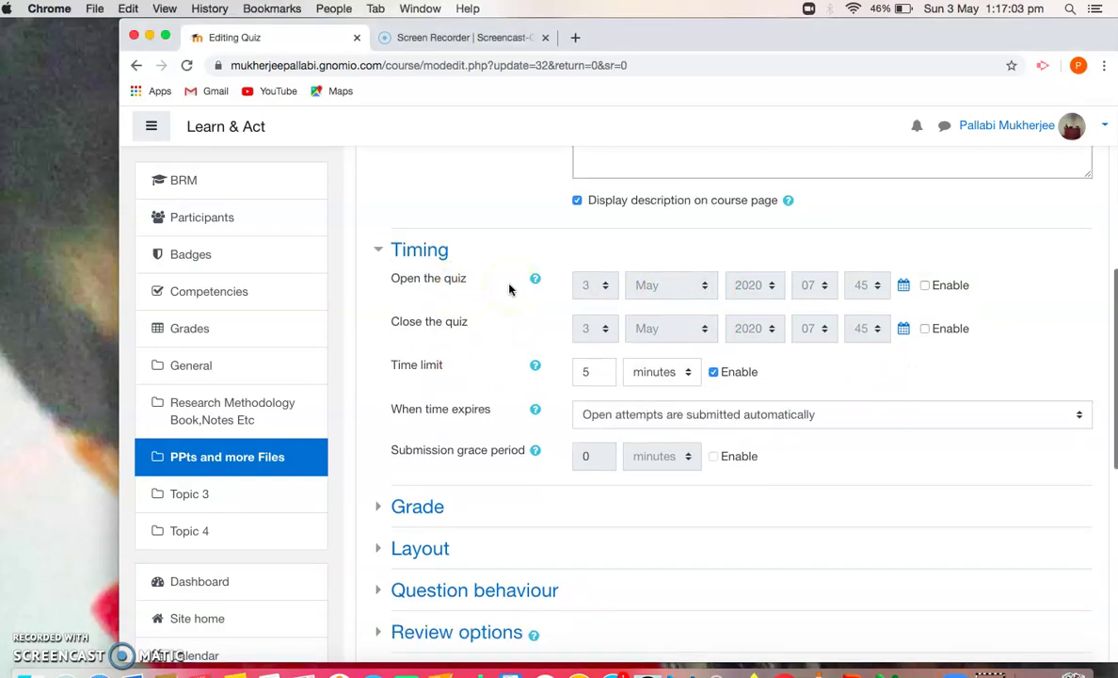
scroll(509, 289, "down", 4)
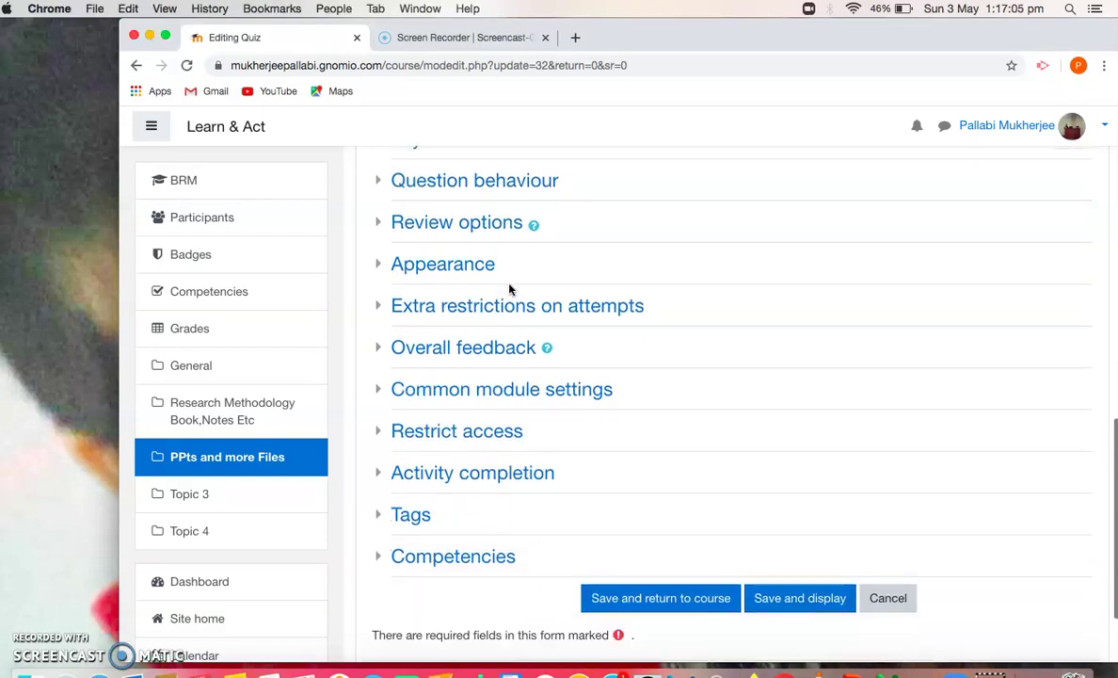
left_click(678, 535)
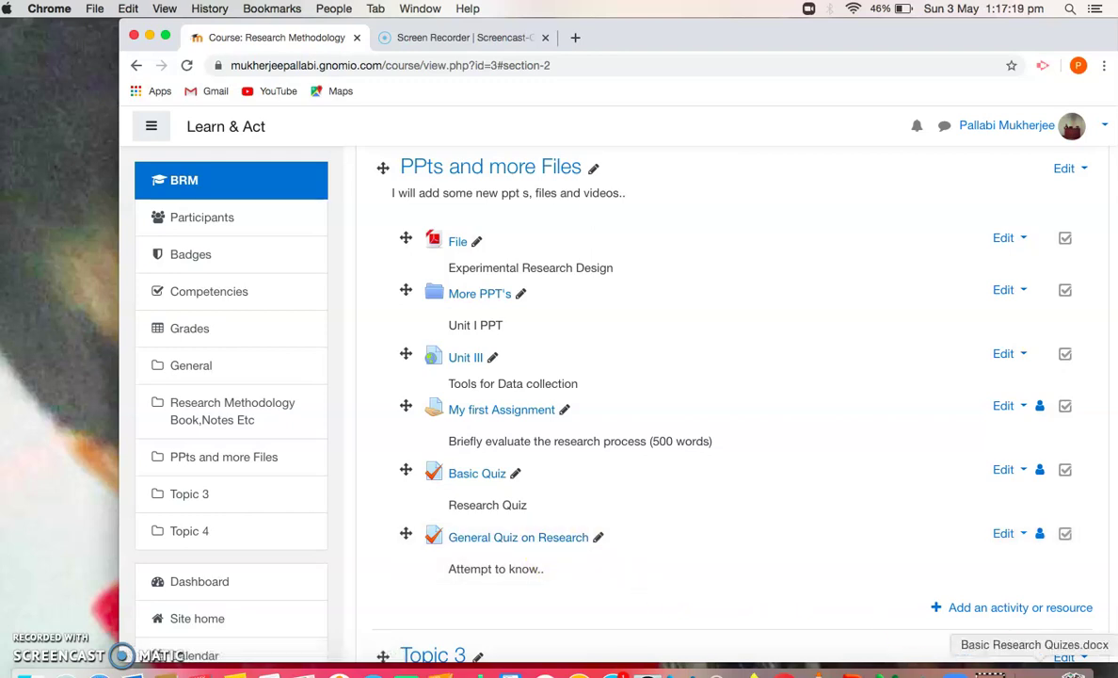
Switch to Basic Research Quizes.docx in Word and review how its questions, lettered options and ANSWER lines are laid out.
left_click(1046, 674)
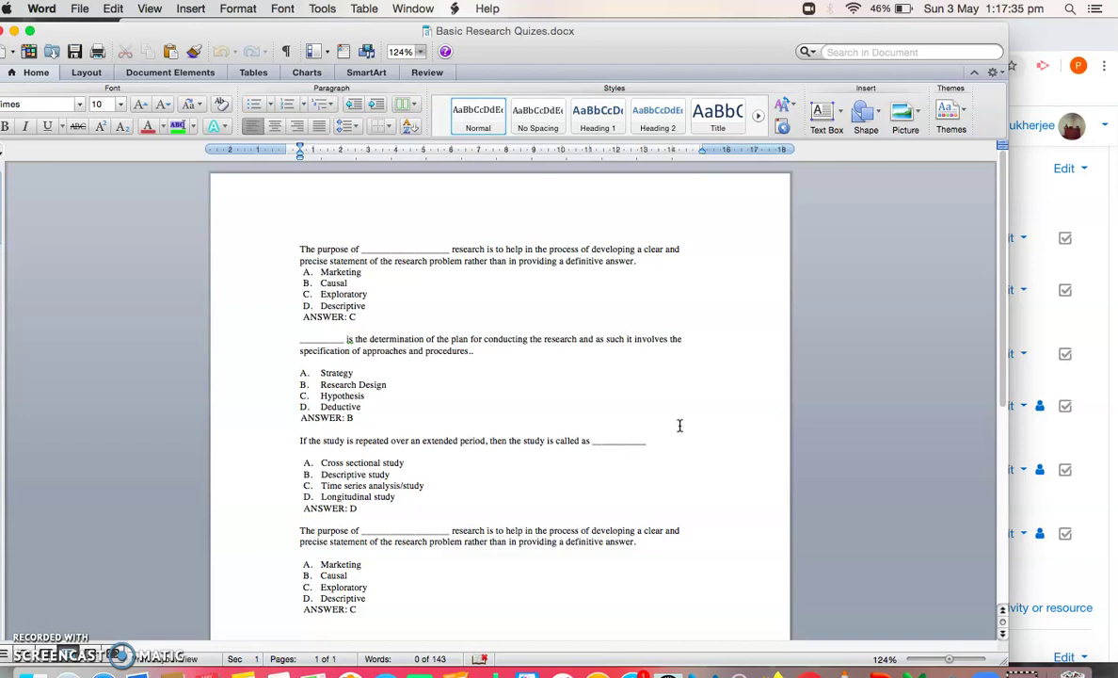
left_click(306, 273)
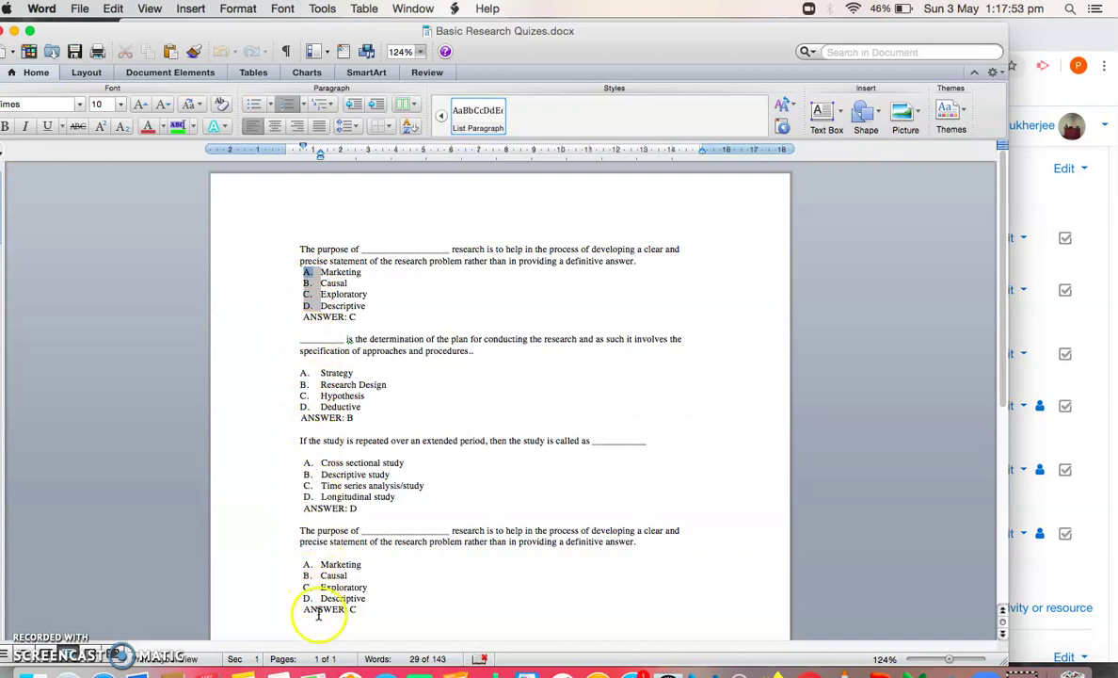
left_click(367, 315)
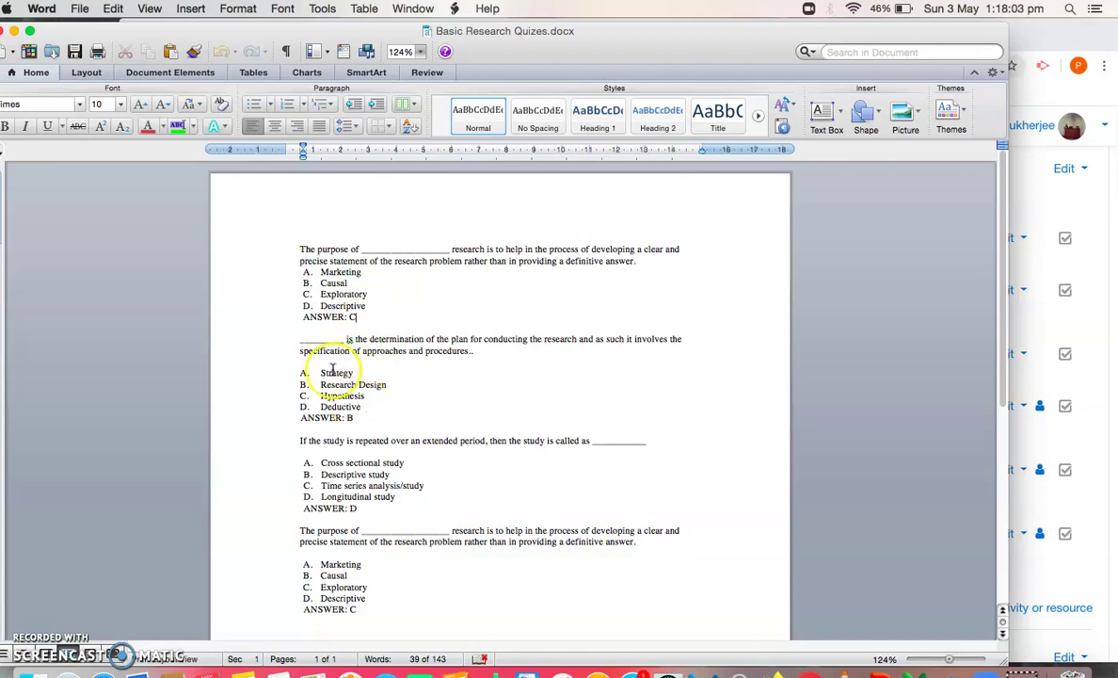
Save a copy of the document as the plain text file Basic Research Quizes Moodle with Mac OS (Default) encoding and leave the document.
left_click(80, 10)
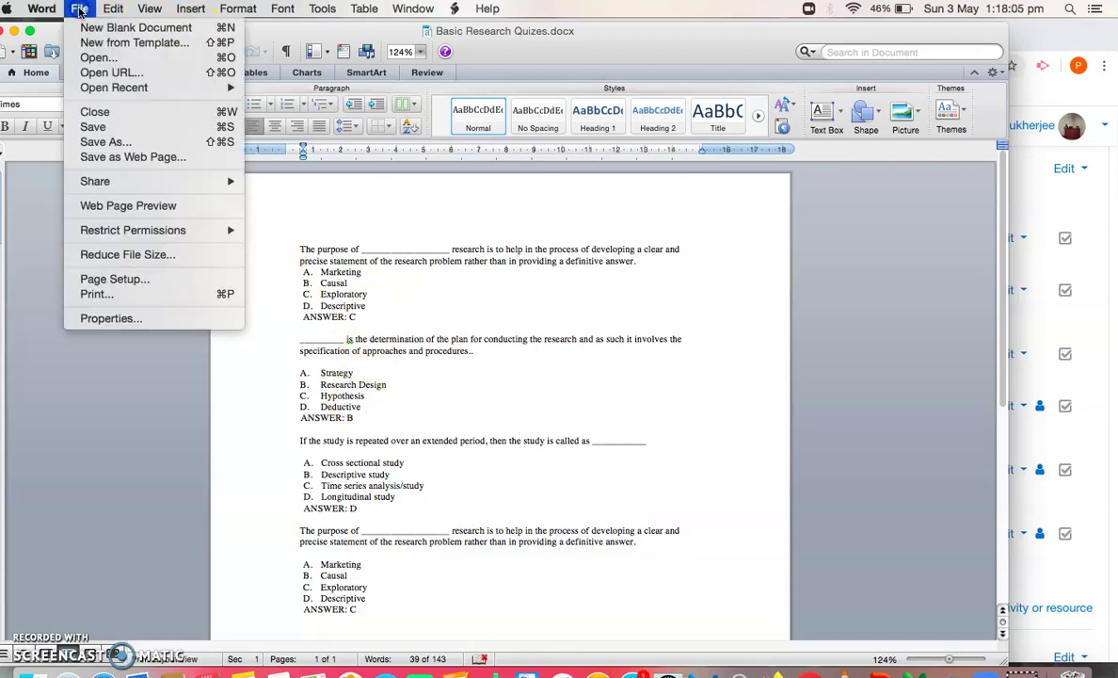
left_click(123, 142)
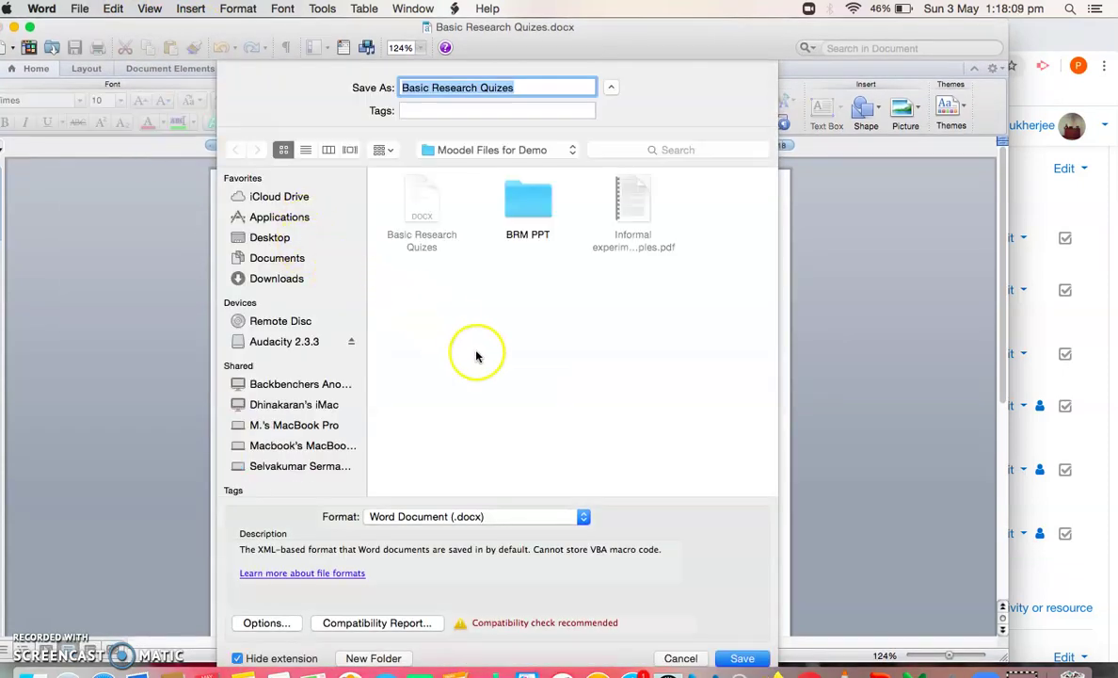
left_click(582, 517)
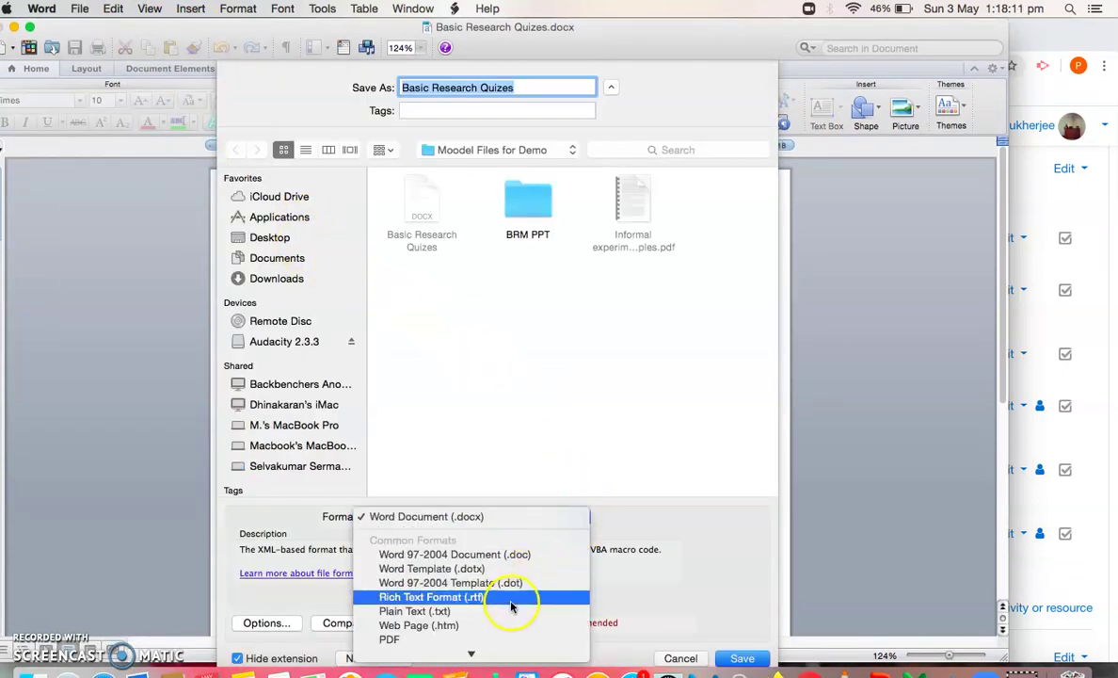
left_click(420, 611)
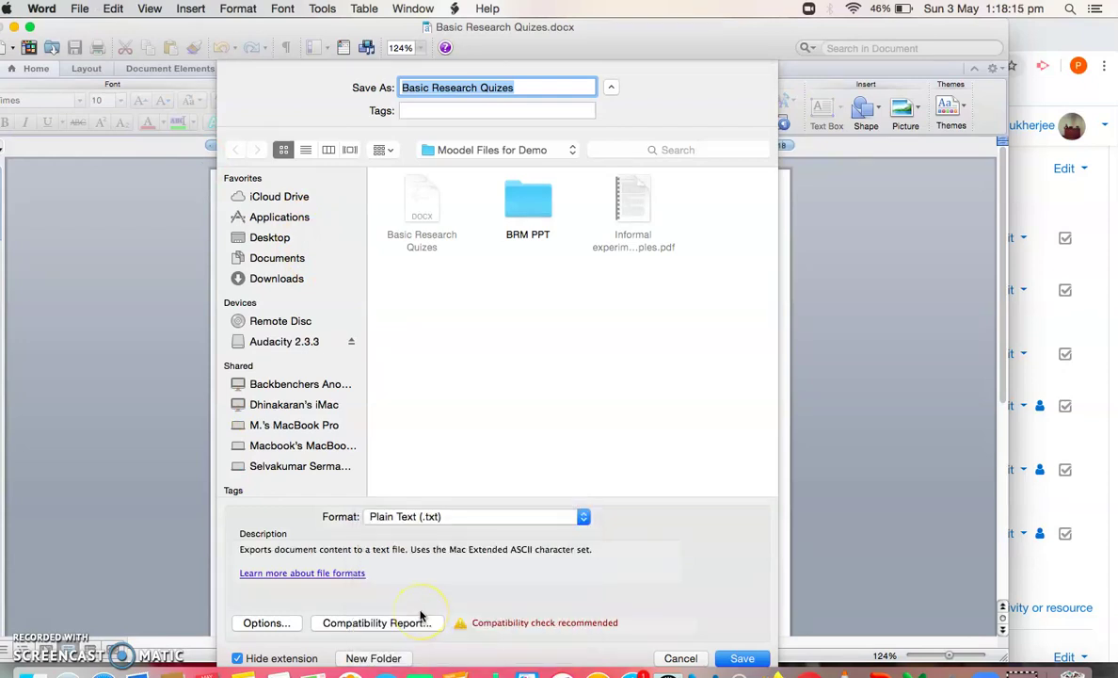
left_click(531, 88)
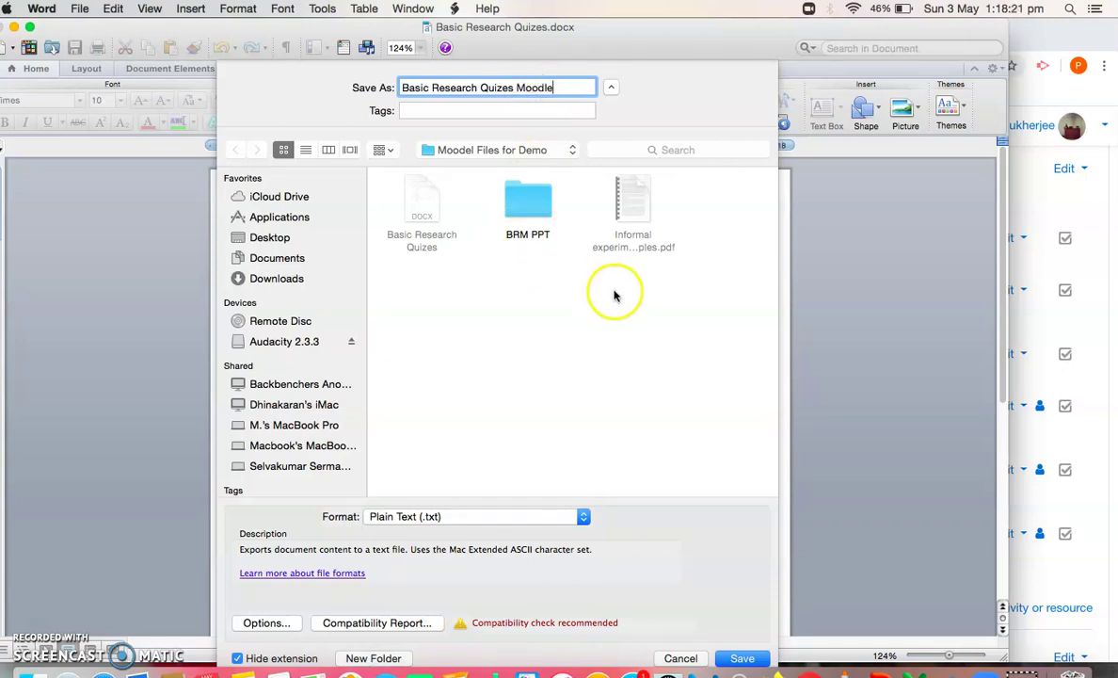
left_click(742, 659)
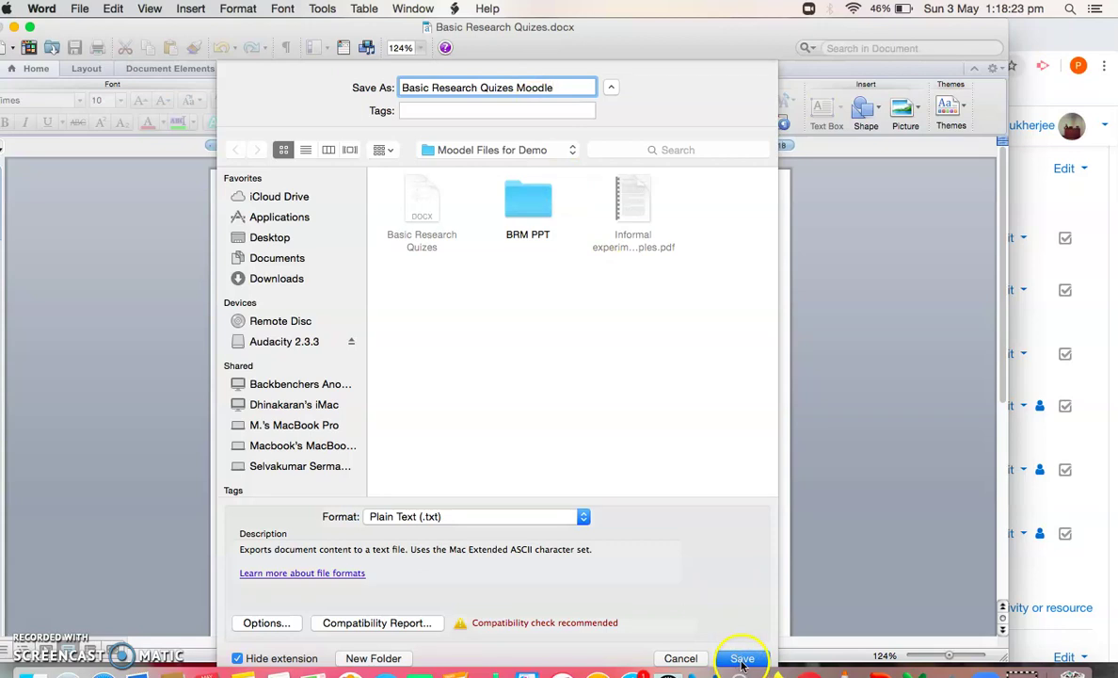
left_click(743, 659)
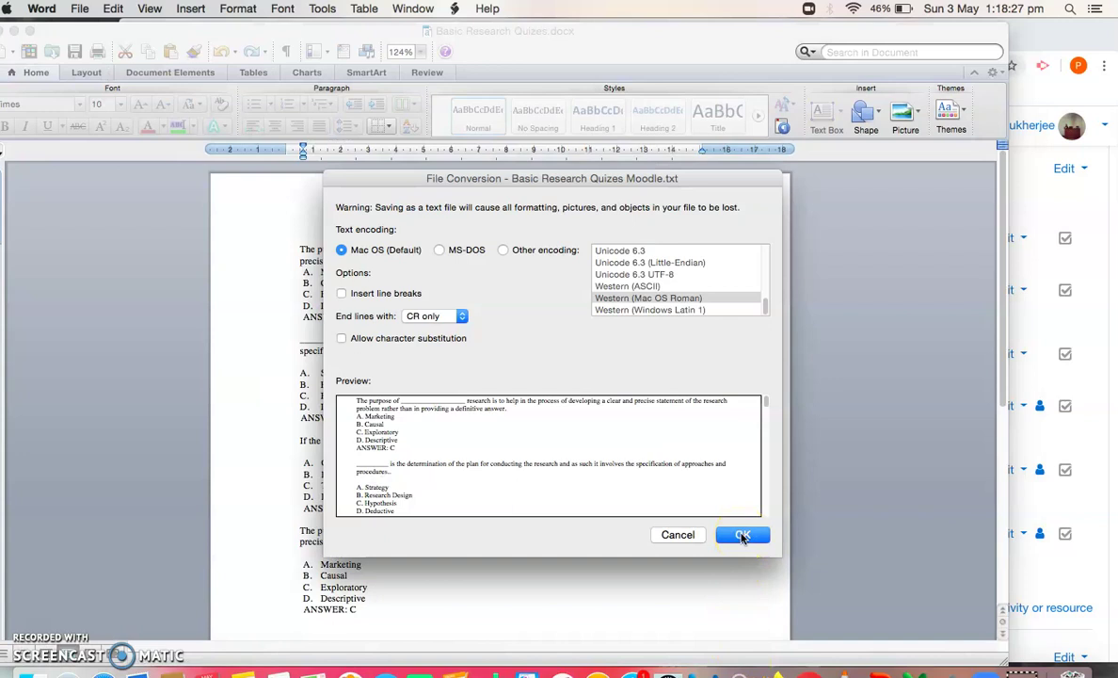
left_click(742, 534)
left_click(485, 330)
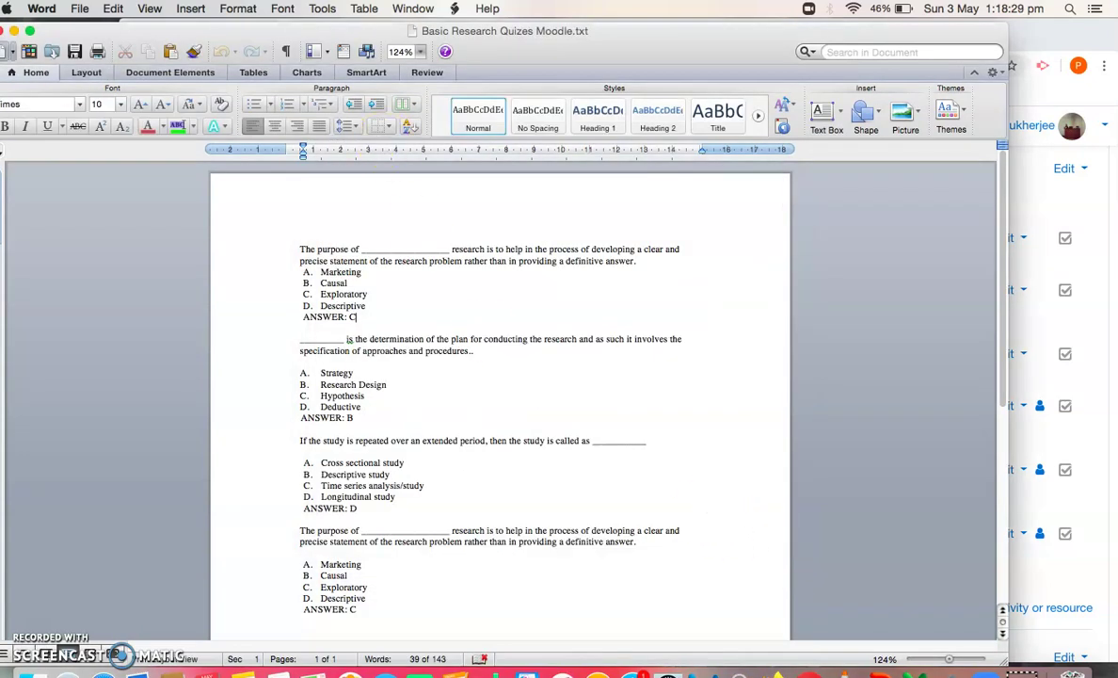
left_click(11, 31)
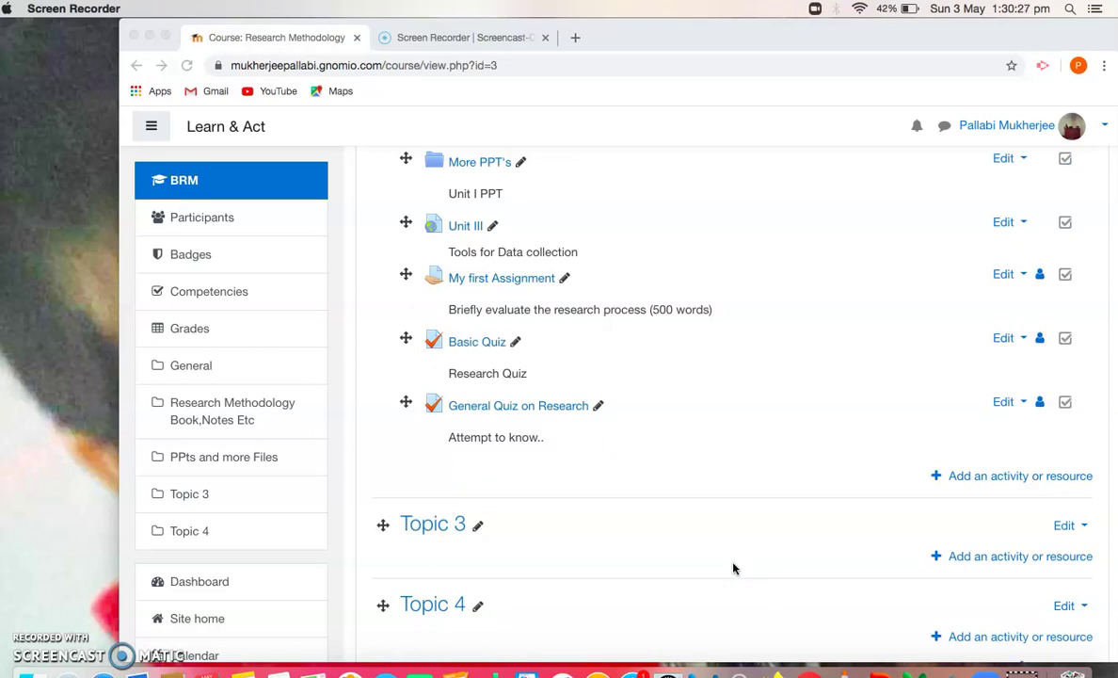
Return to the Research Methodology course in Chrome and open its question bank categories through the full course administration page.
left_click(754, 449)
scroll(753, 447, "up", 1)
scroll(754, 449, "up", 10)
scroll(754, 449, "up", 6)
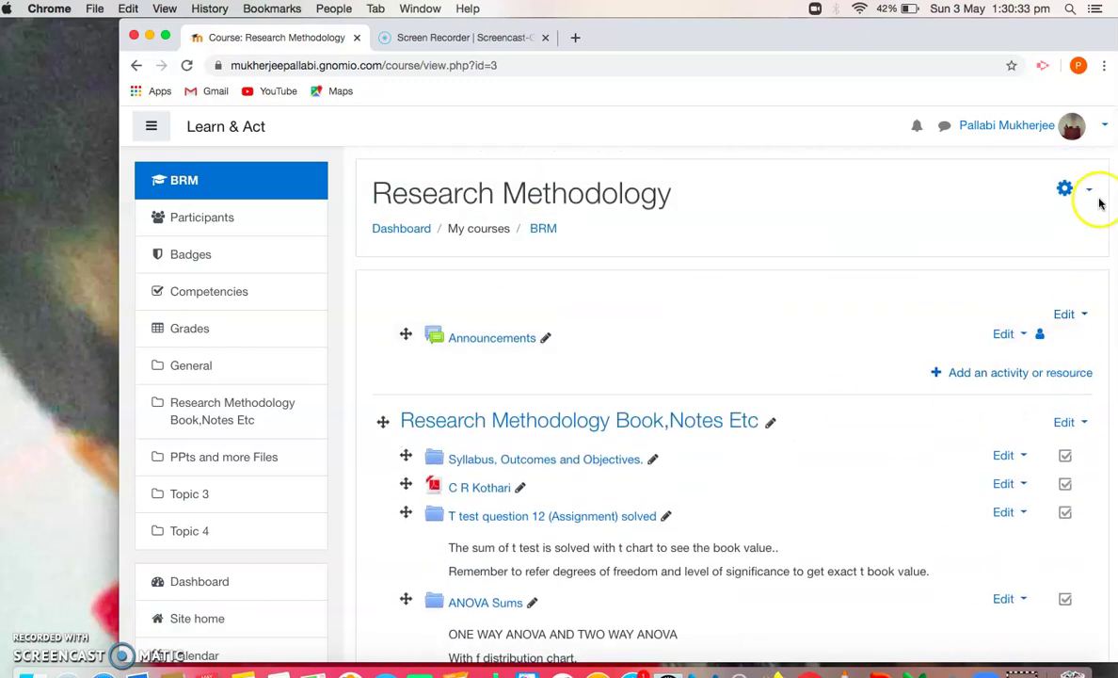
left_click(1089, 188)
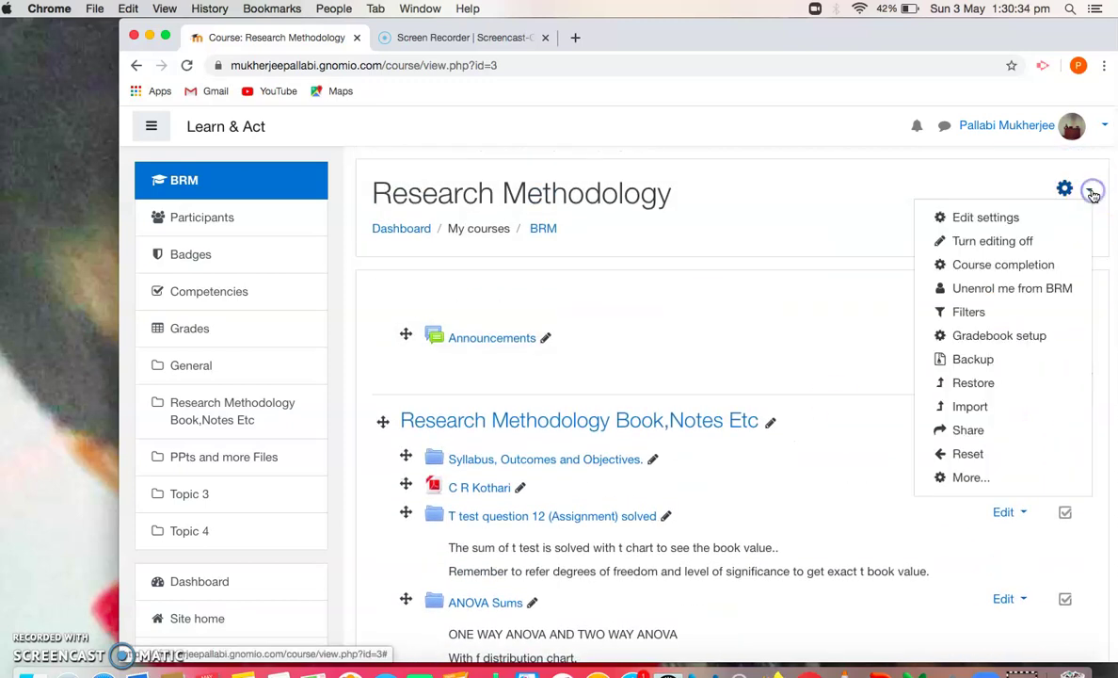
left_click(969, 478)
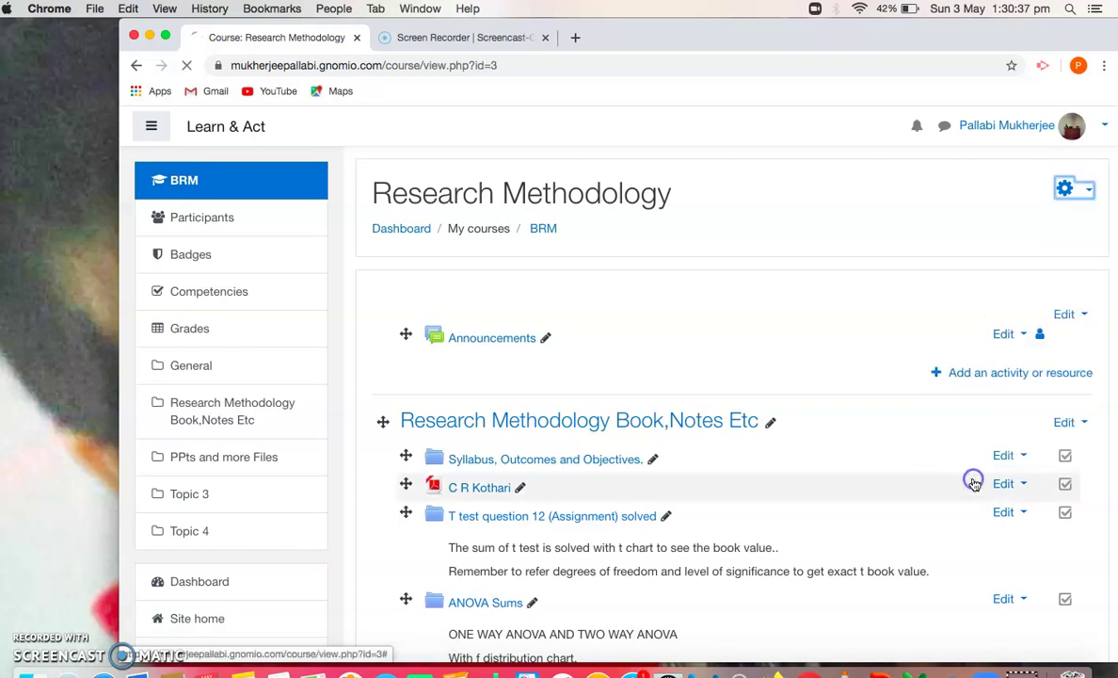
scroll(975, 485, "down", 4)
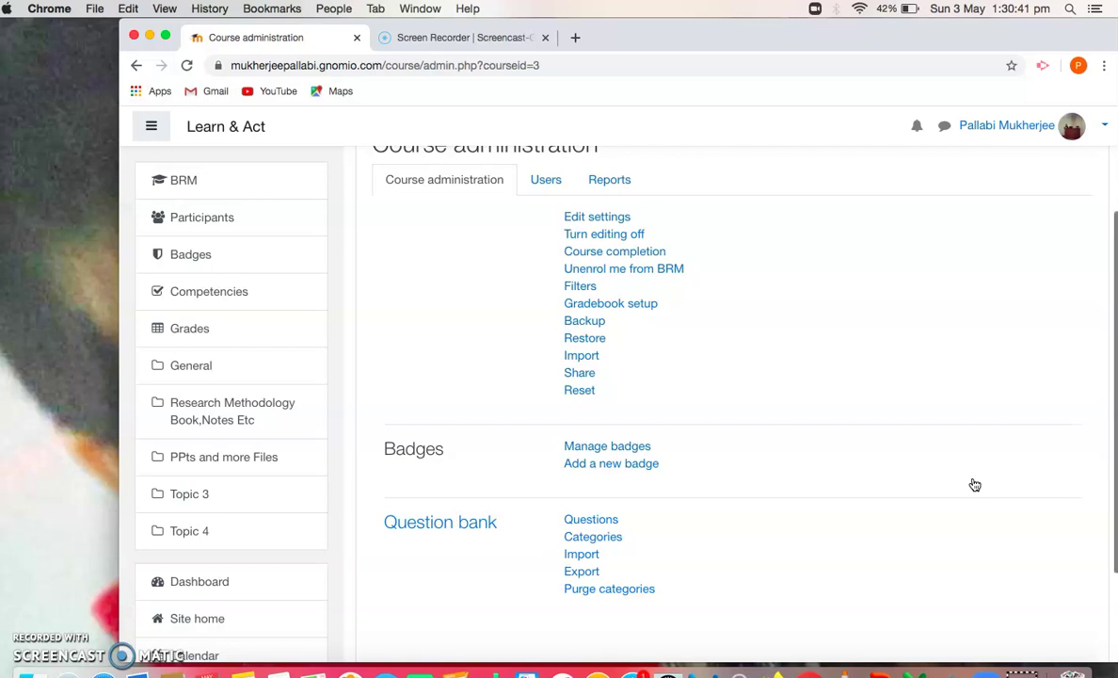
scroll(975, 484, "down", 2)
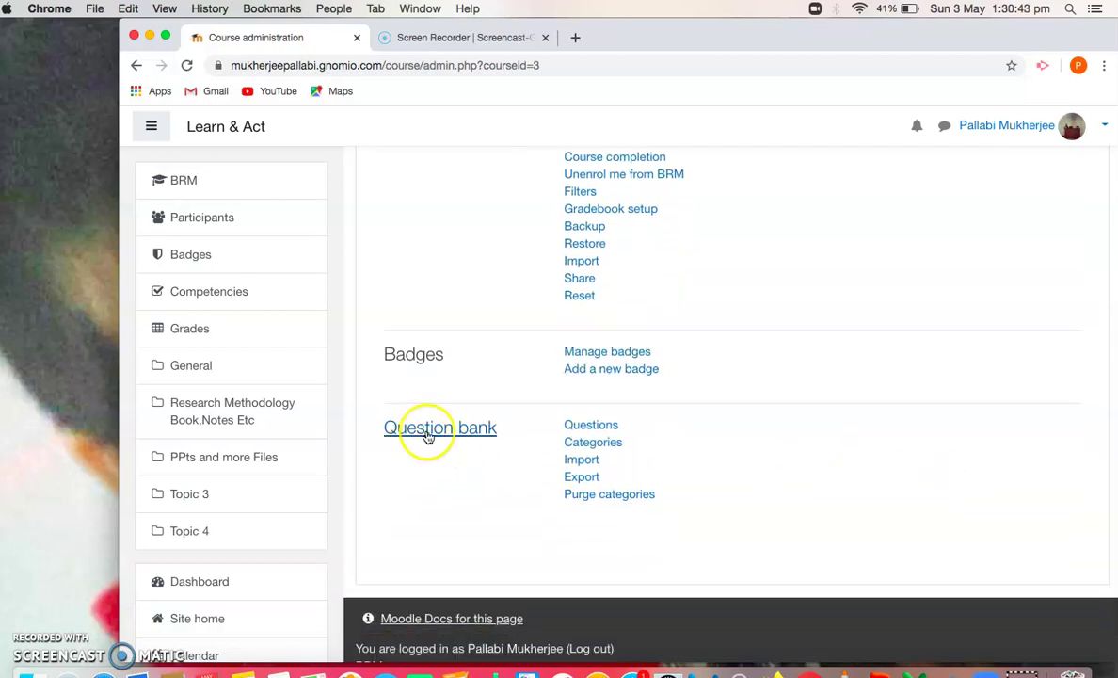
left_click(586, 444)
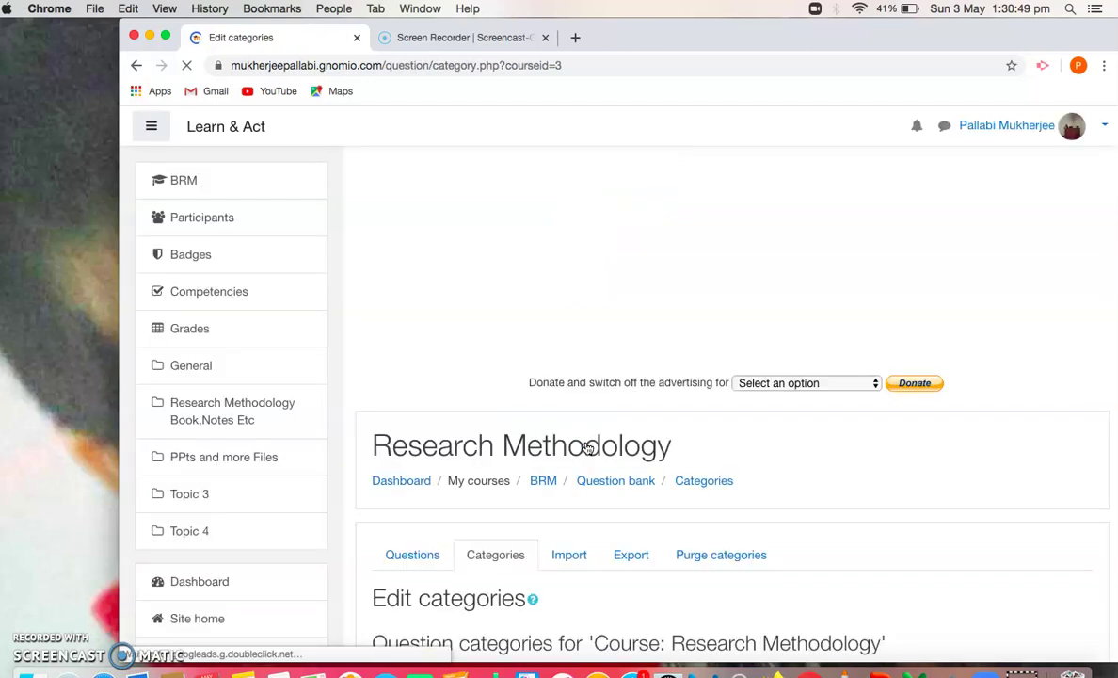
Add a question category named General Quizes on Research under Top for Research Methodology, leaving the category info empty.
scroll(586, 448, "down", 5)
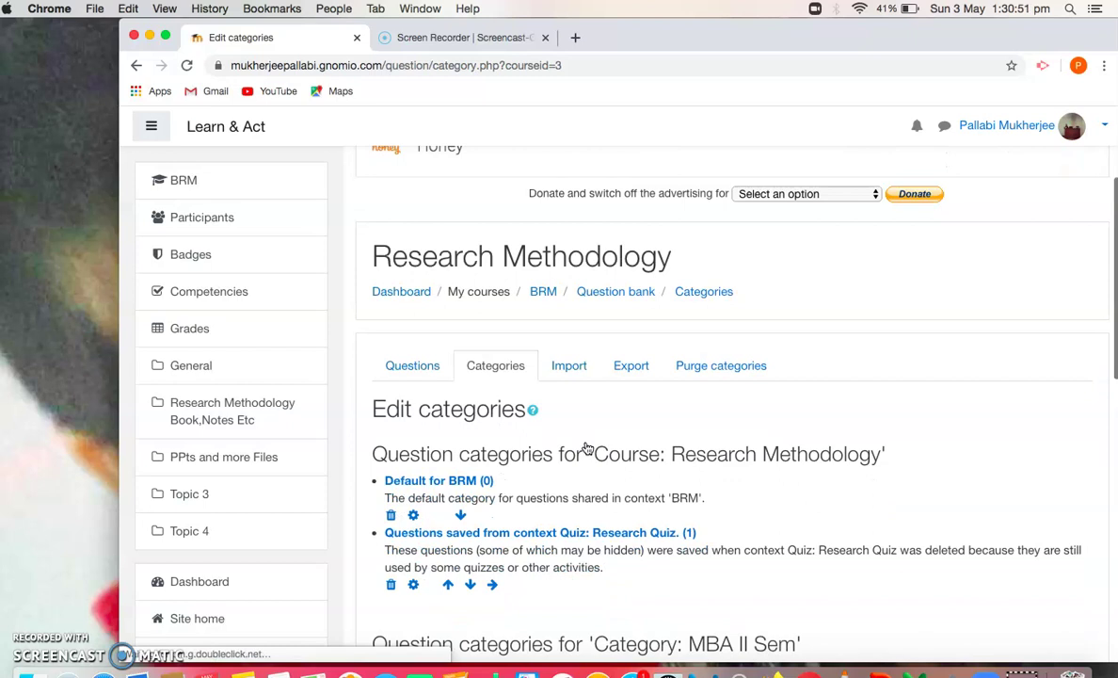
scroll(586, 448, "down", 4)
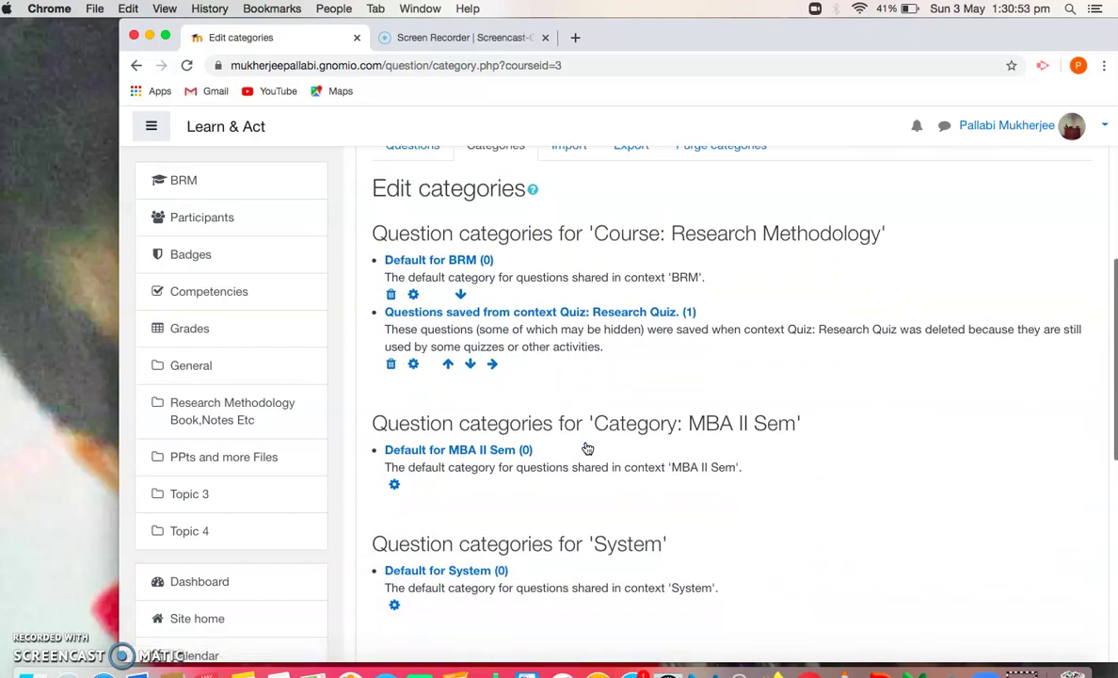
scroll(586, 448, "down", 4)
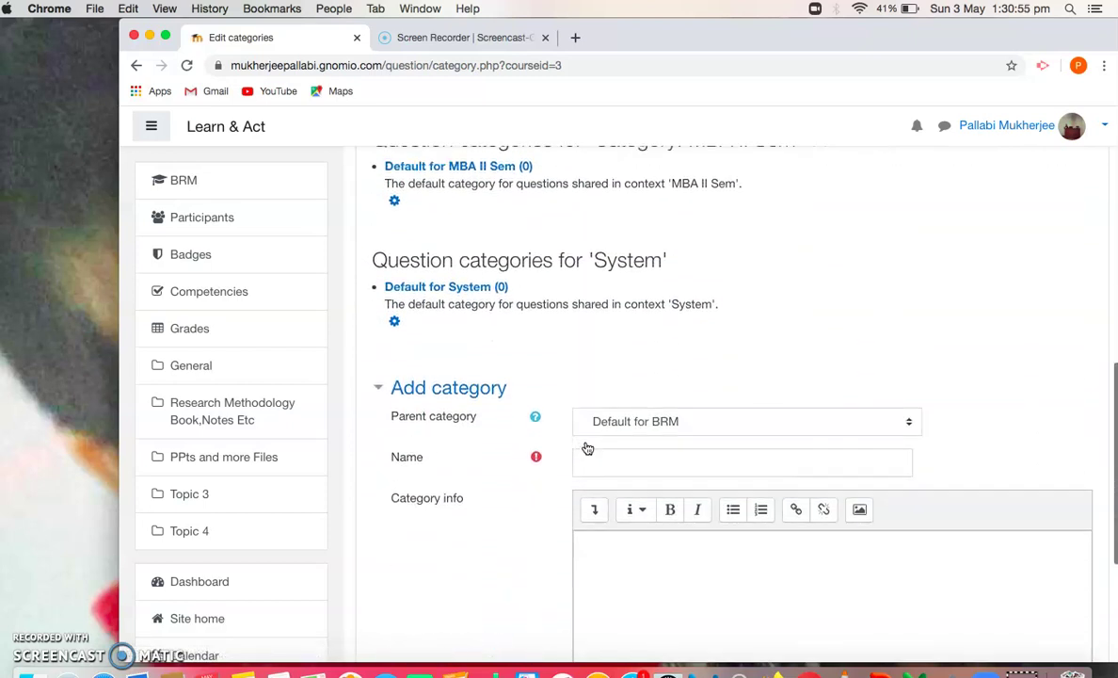
left_click(661, 424)
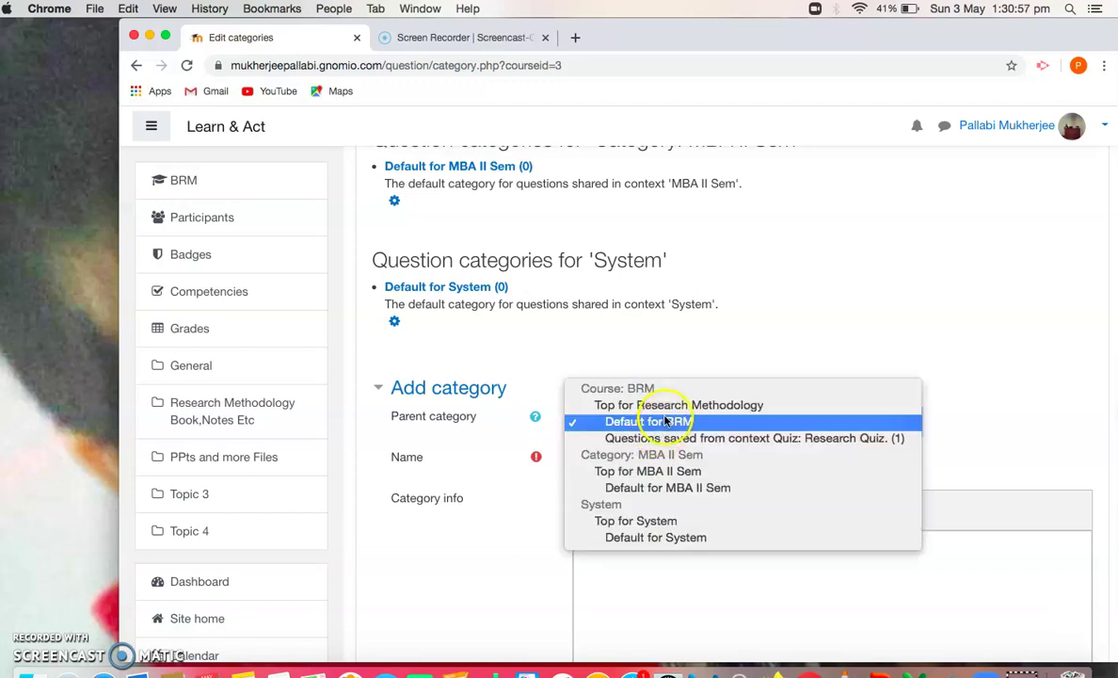
left_click(665, 407)
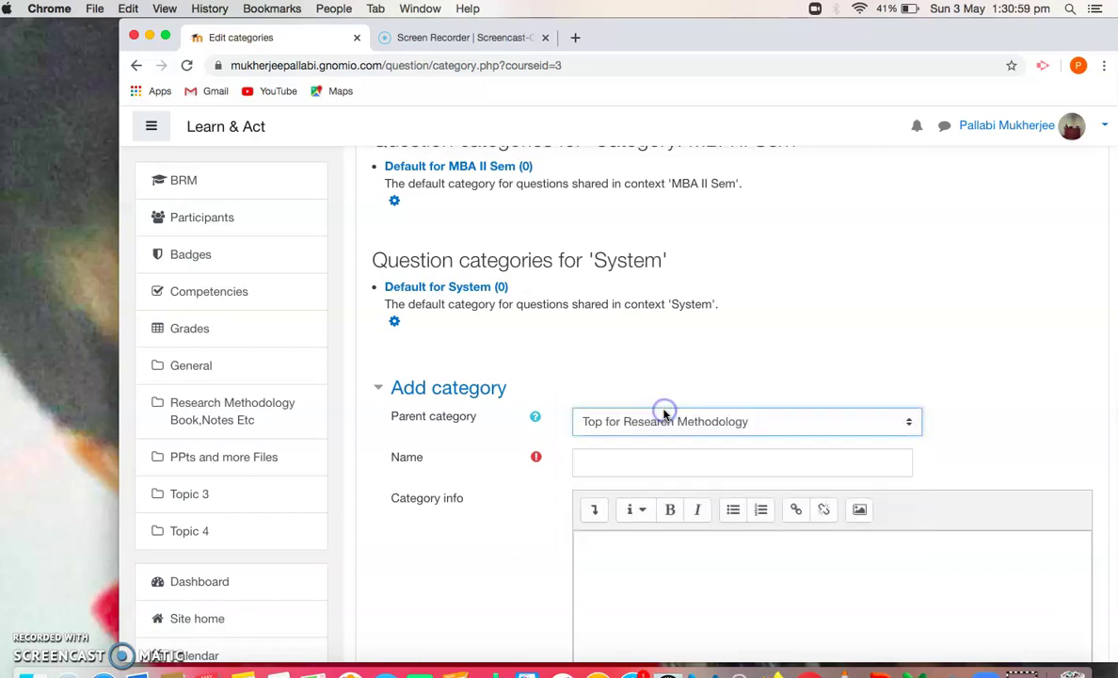
left_click(644, 463)
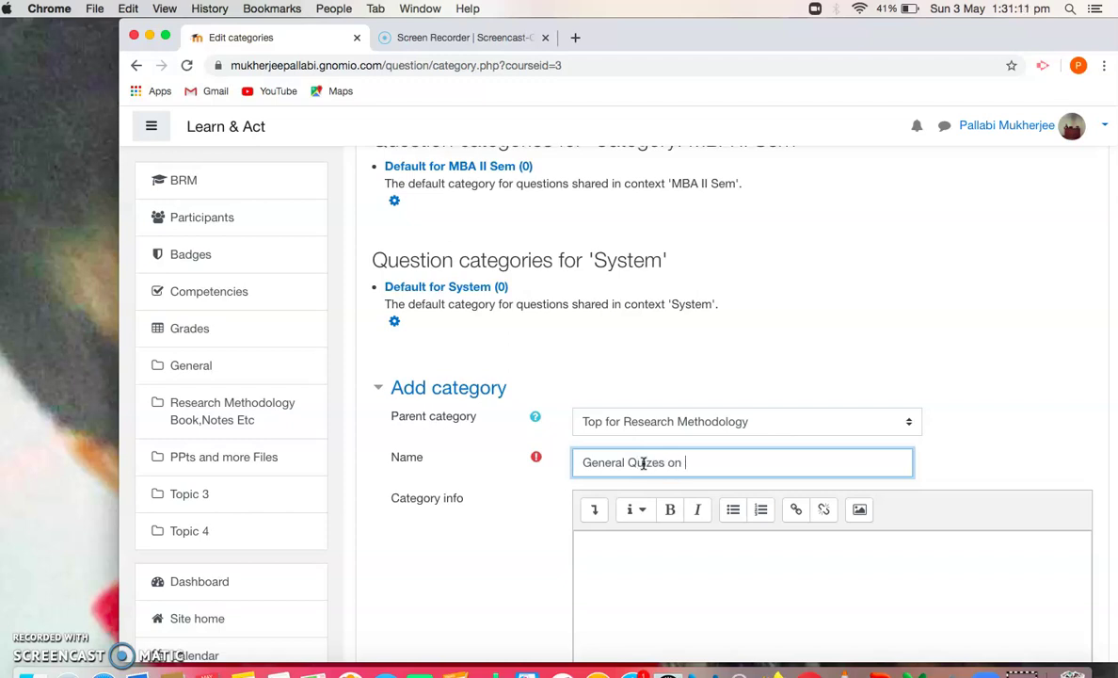
left_click(512, 586)
scroll(513, 585, "down", 3)
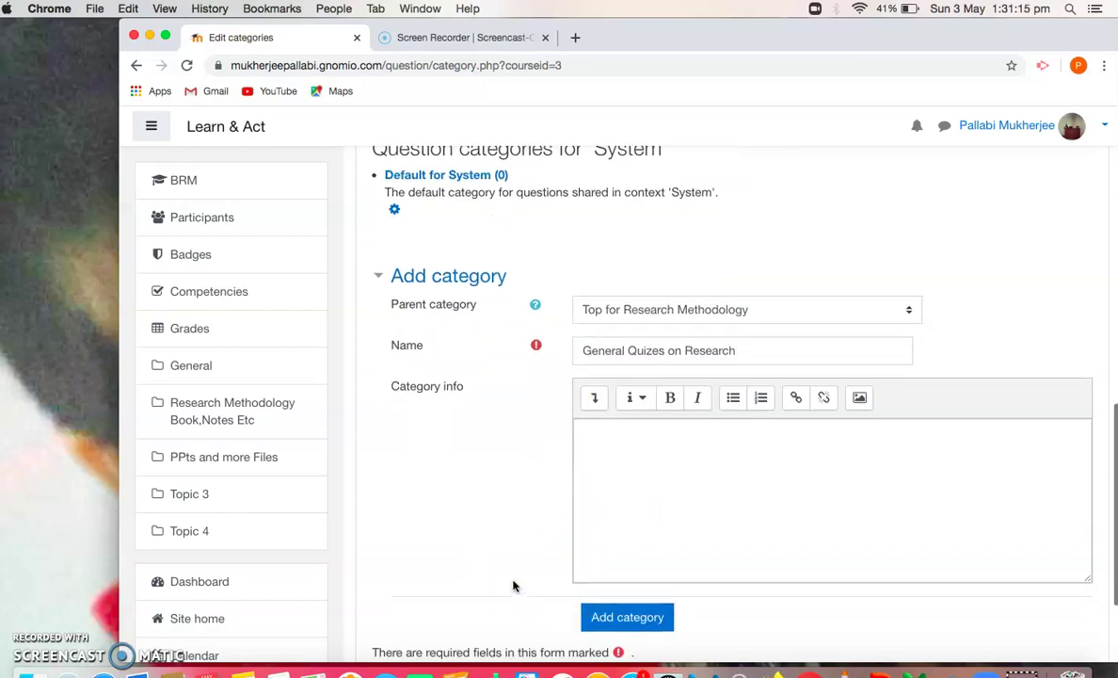
scroll(513, 585, "down", 2)
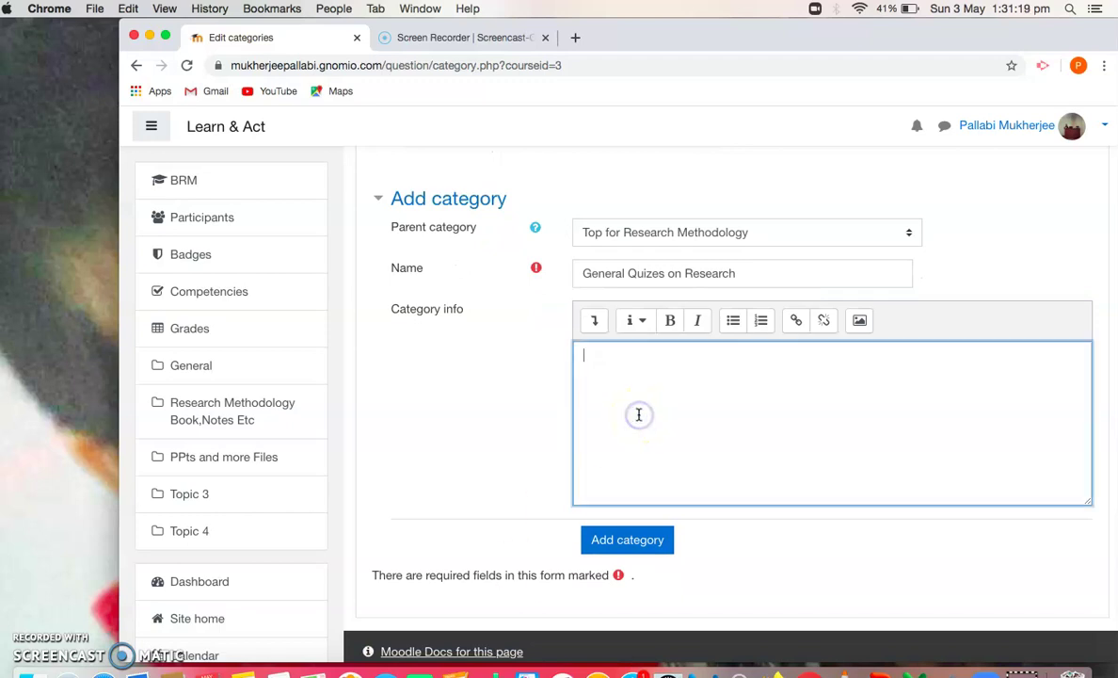
left_click(534, 501)
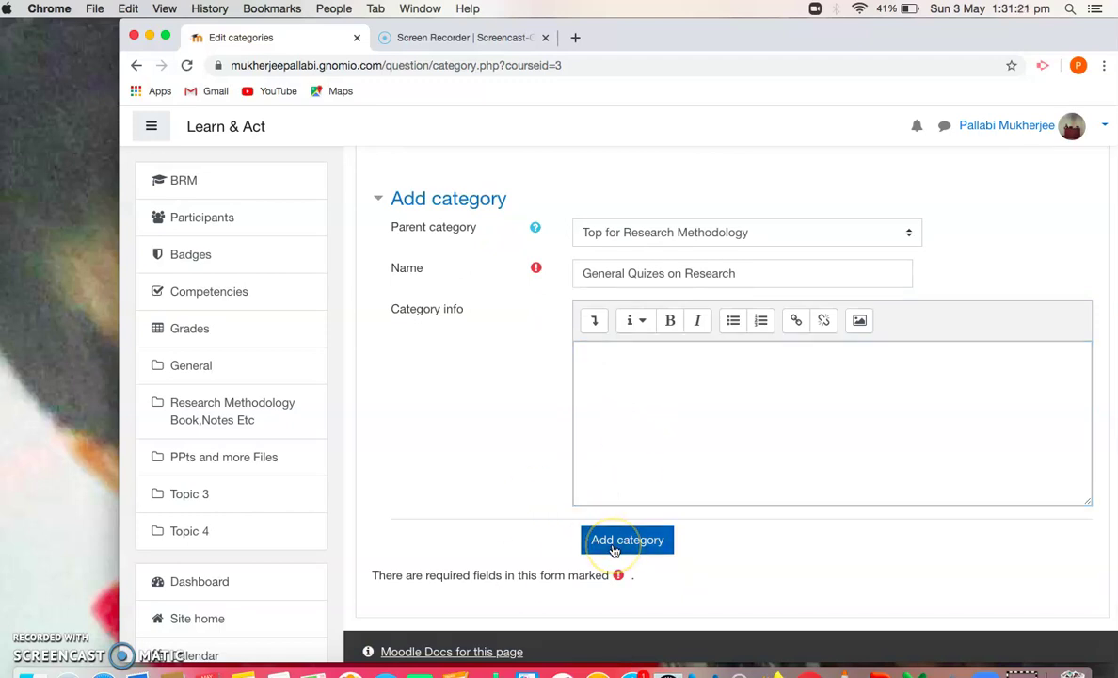
left_click(613, 544)
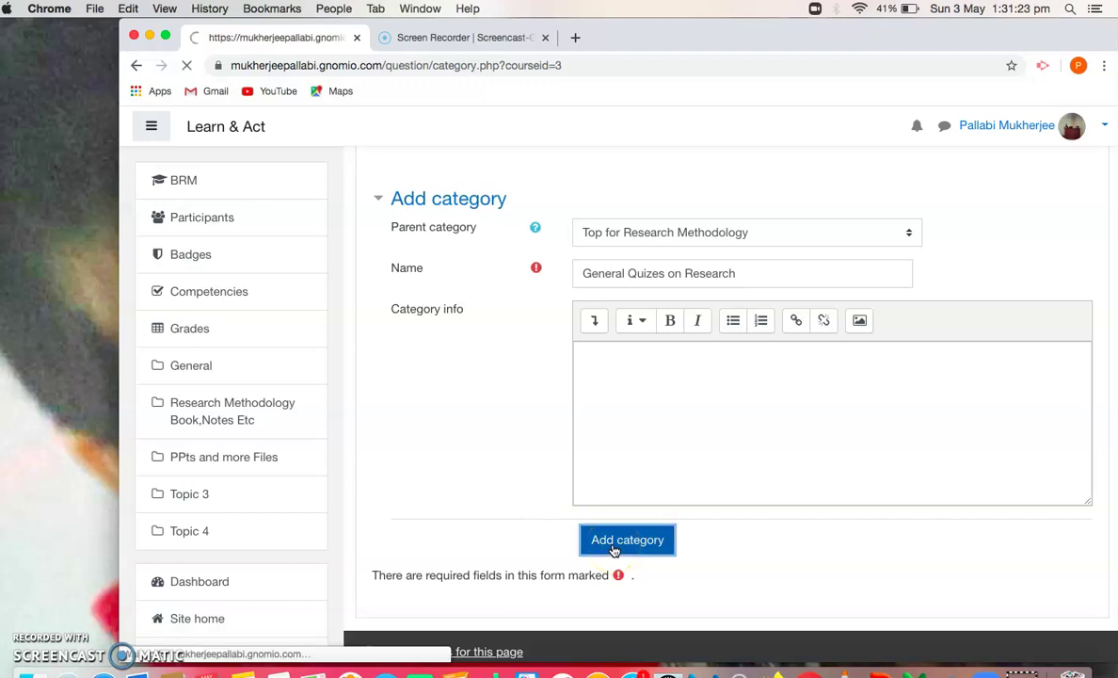
Check the course's question category list and open the question bank's page for importing questions from a file.
scroll(614, 550, "down", 2)
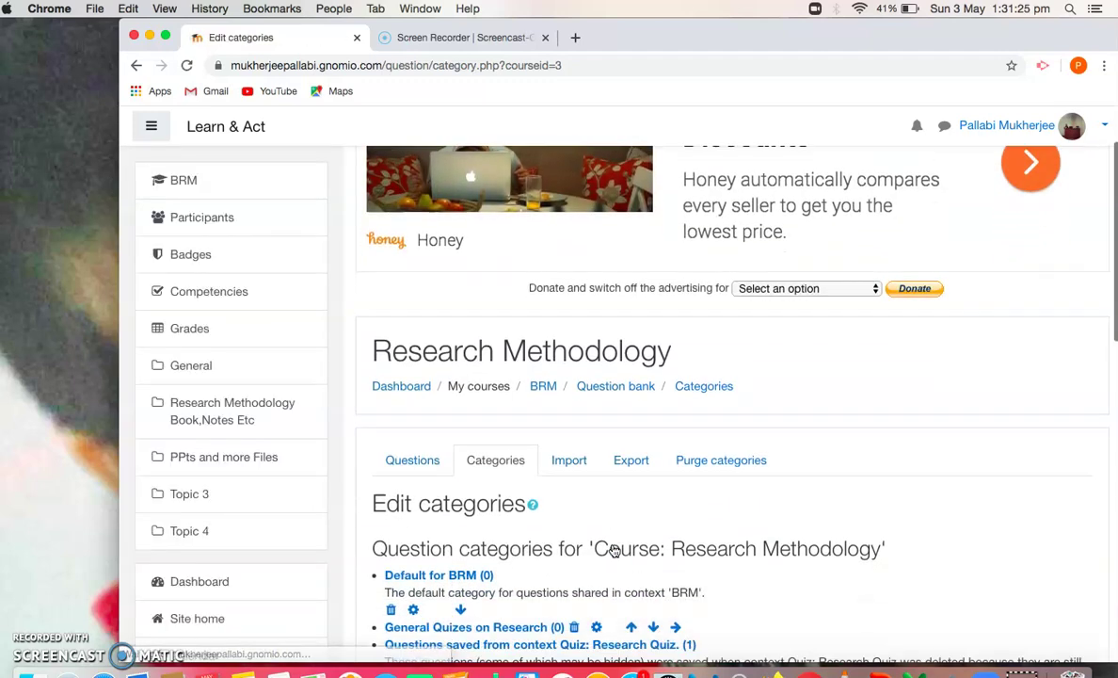
scroll(614, 550, "down", 5)
scroll(614, 550, "down", 3)
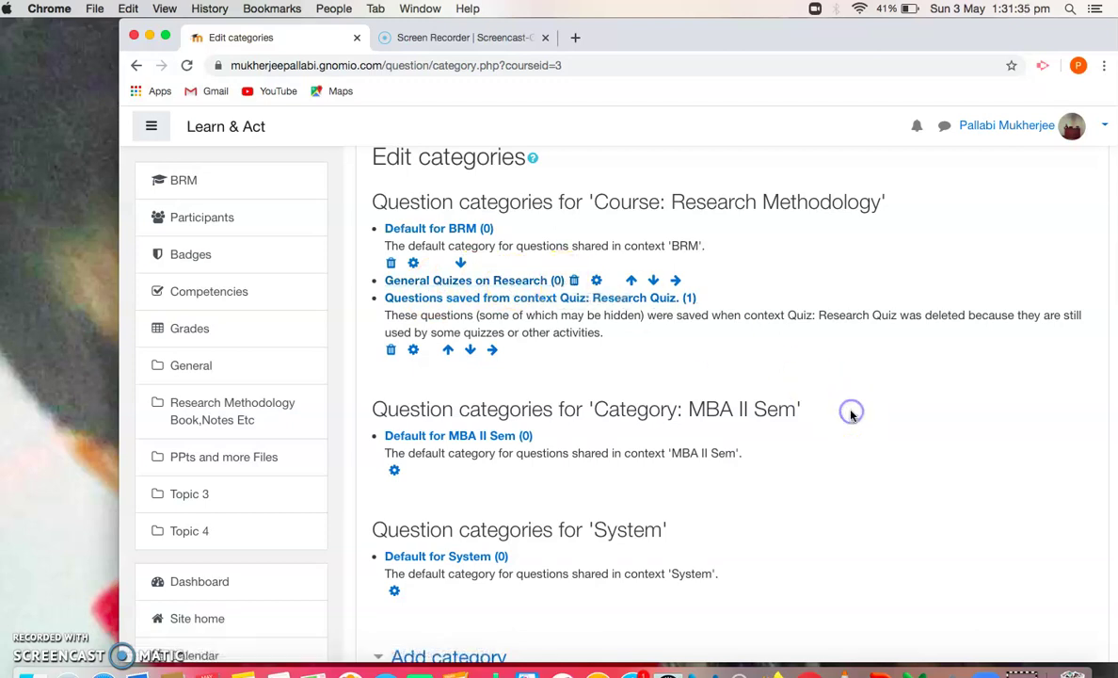
scroll(849, 417, "down", 3)
scroll(851, 415, "up", 5)
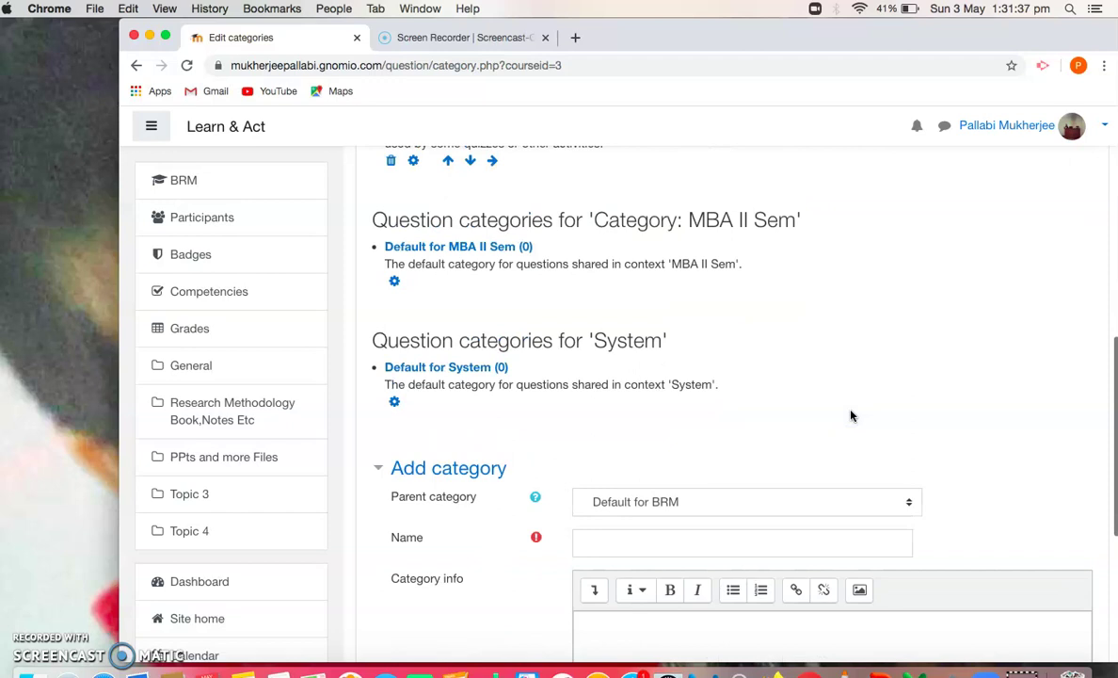
scroll(851, 415, "up", 2)
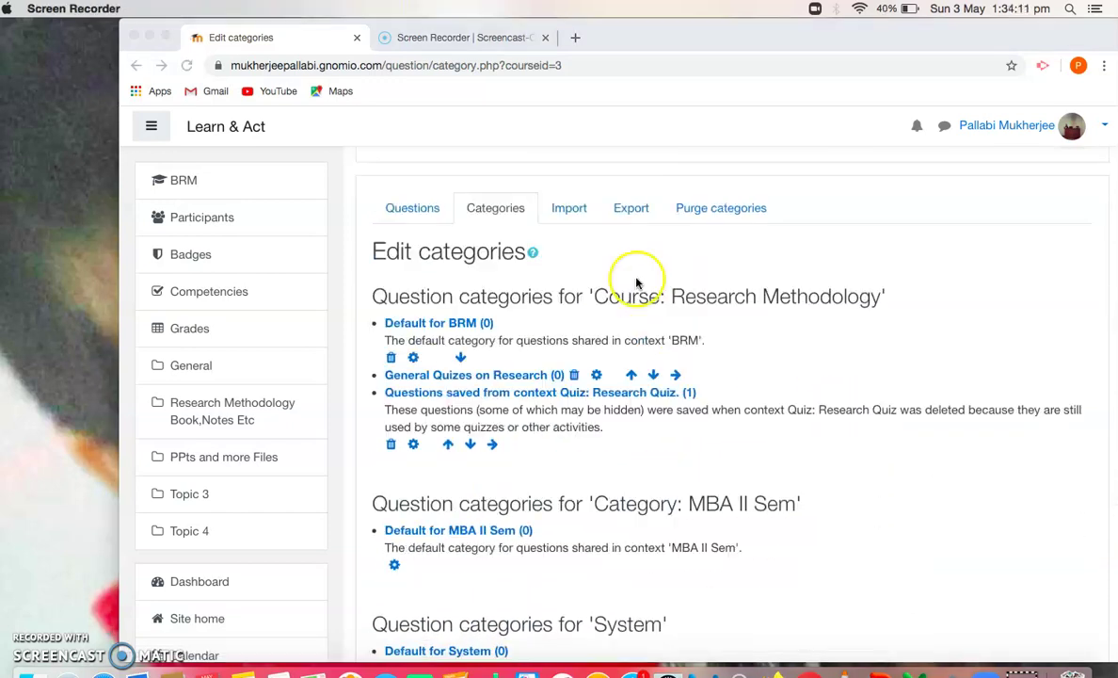
left_click(568, 215)
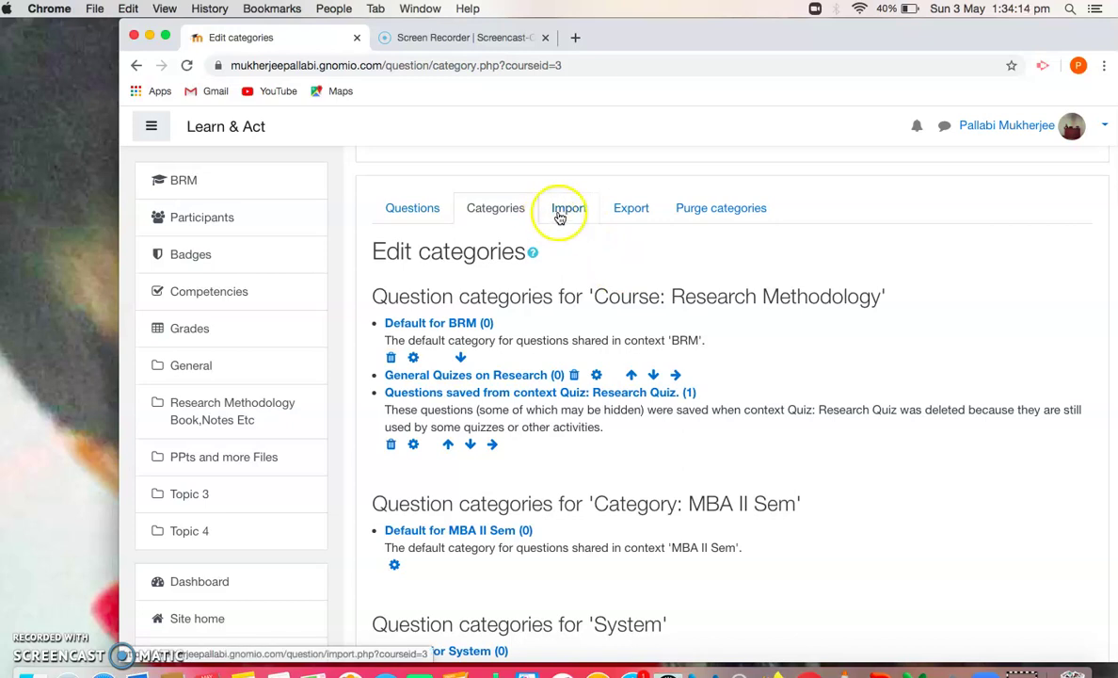
left_click(576, 209)
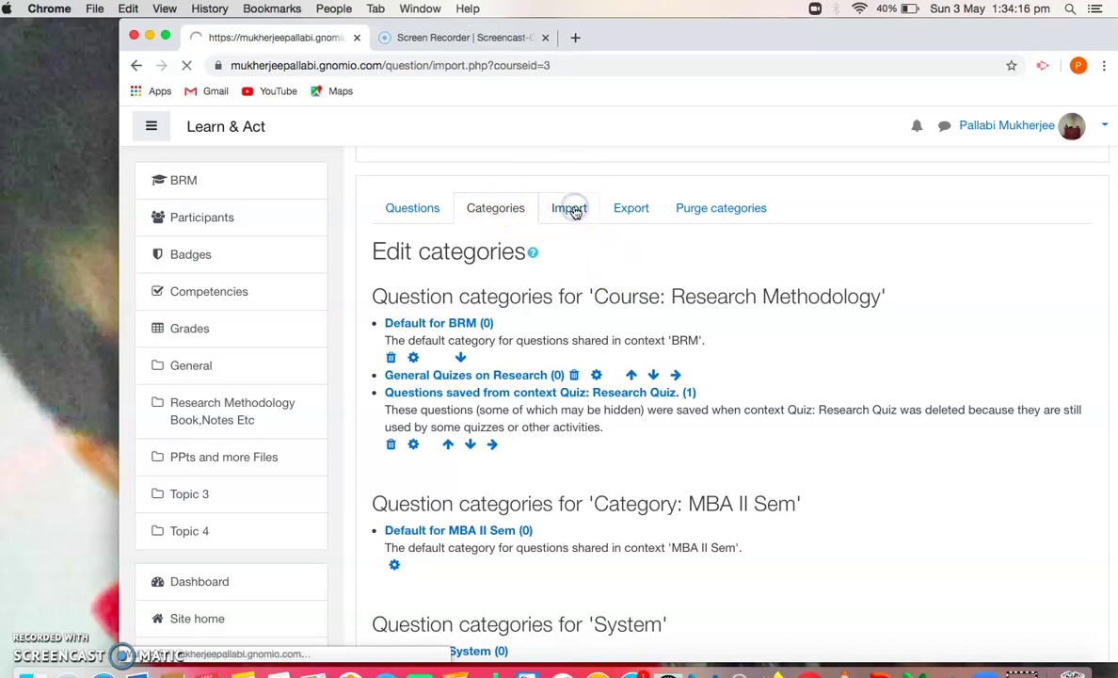
scroll(576, 212, "down", 3)
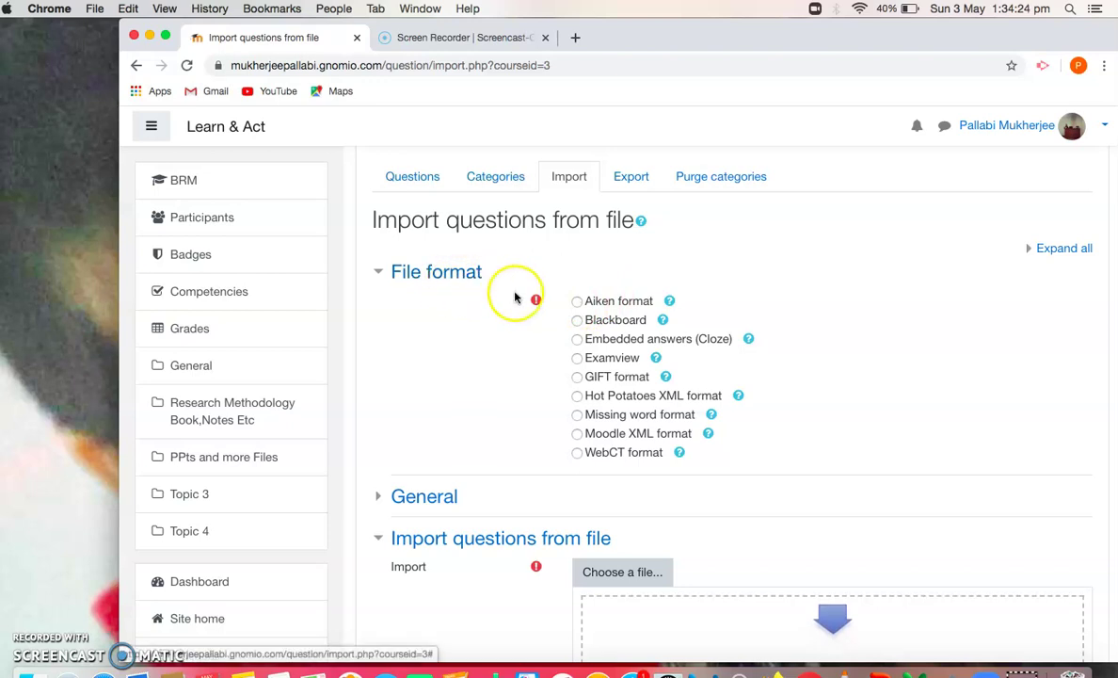
Set the question import to Aiken format with General Quizes on Research as import category, without getting the category from the file.
left_click(577, 302)
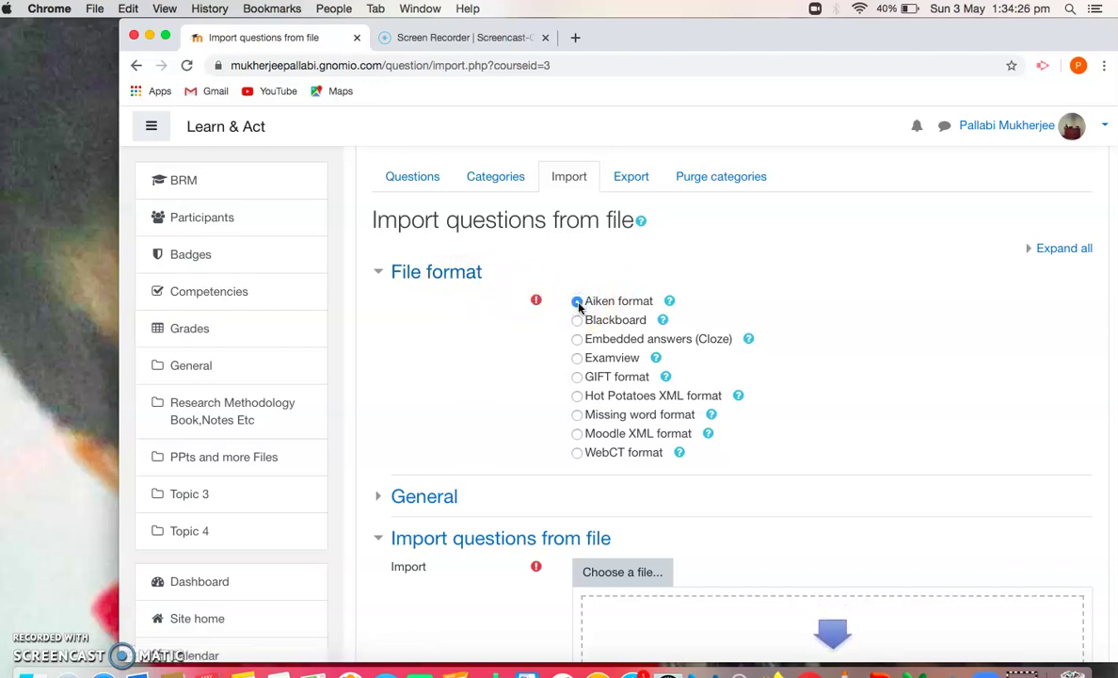
left_click(418, 498)
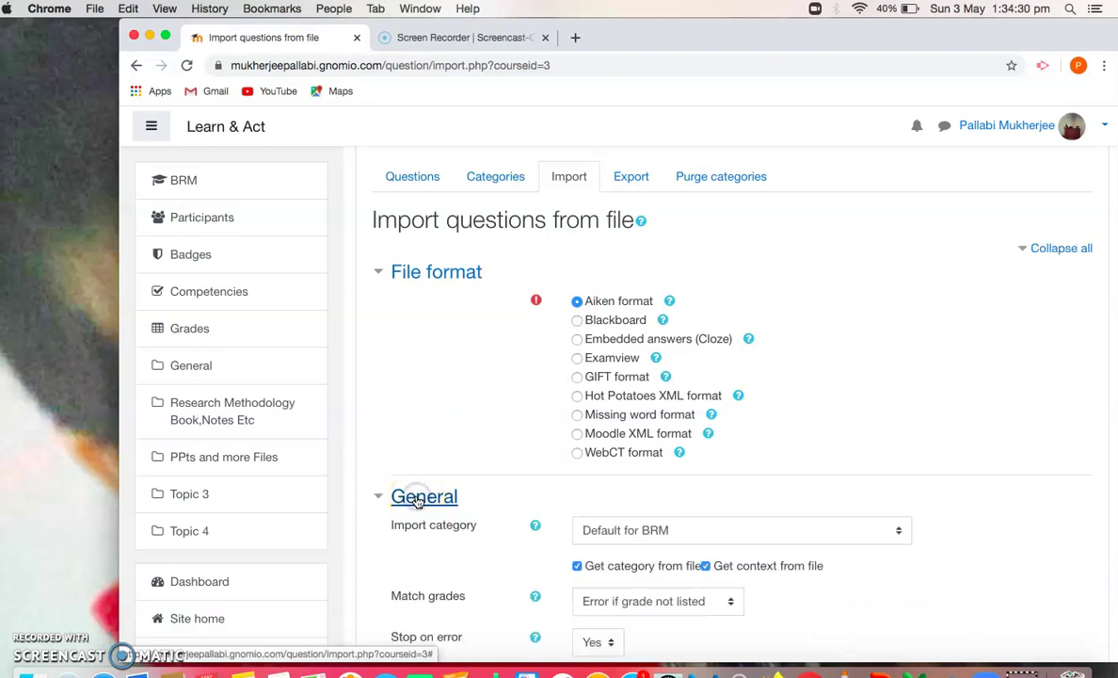
scroll(459, 446, "down", 2)
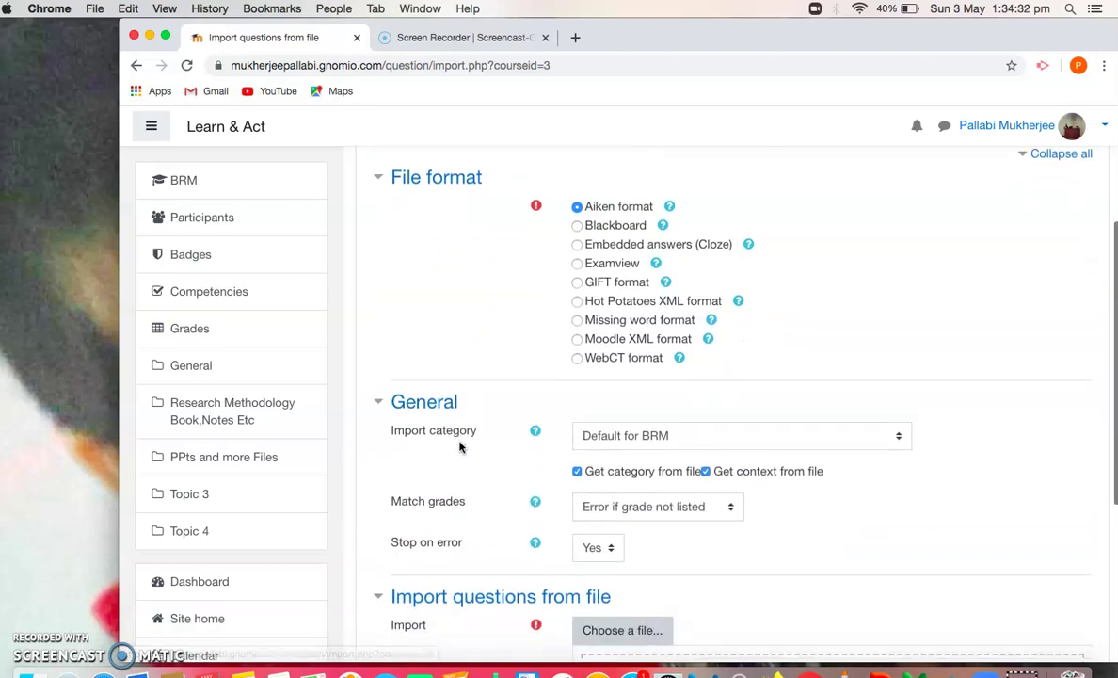
scroll(459, 446, "down", 1)
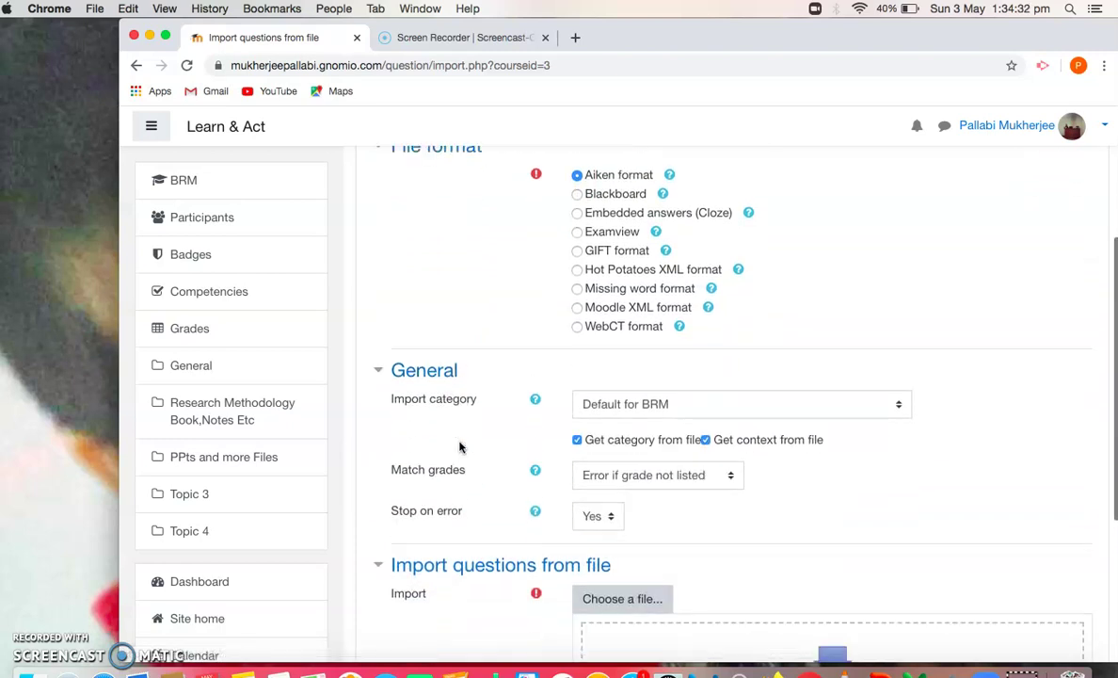
left_click(654, 409)
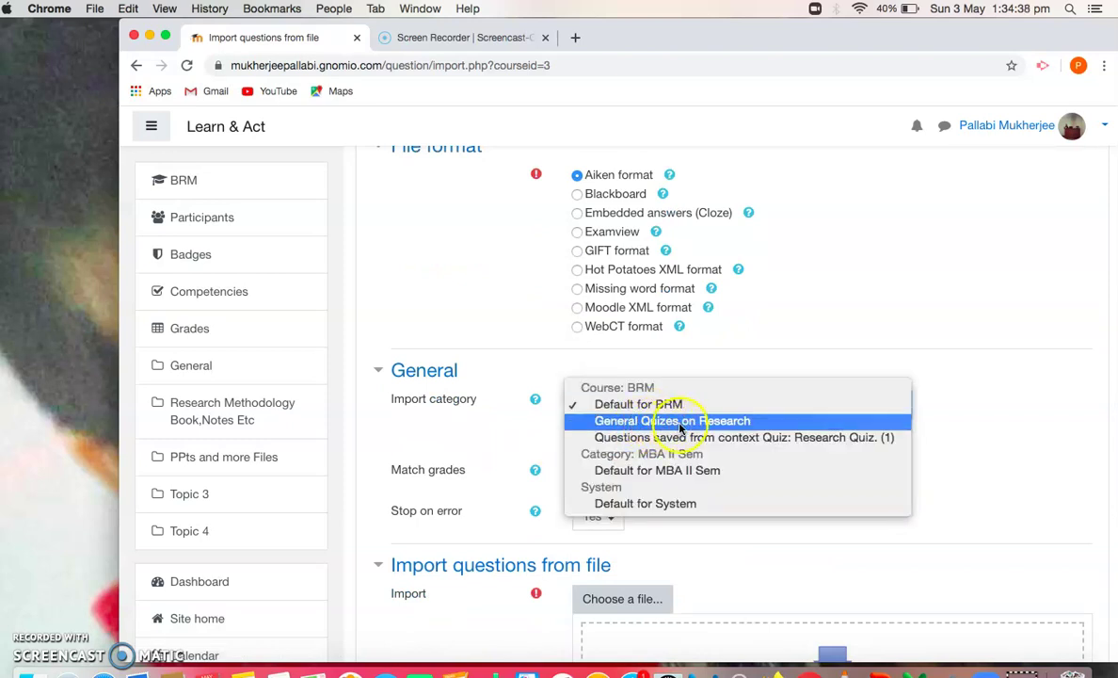
left_click(679, 429)
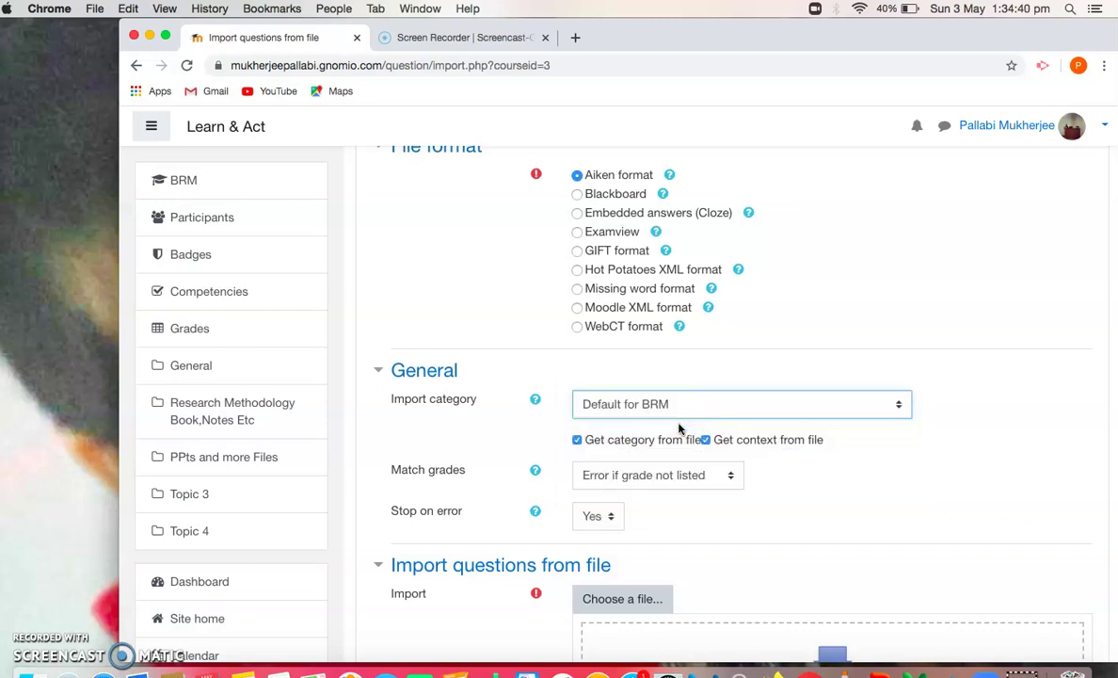
left_click(577, 440)
left_click(819, 487)
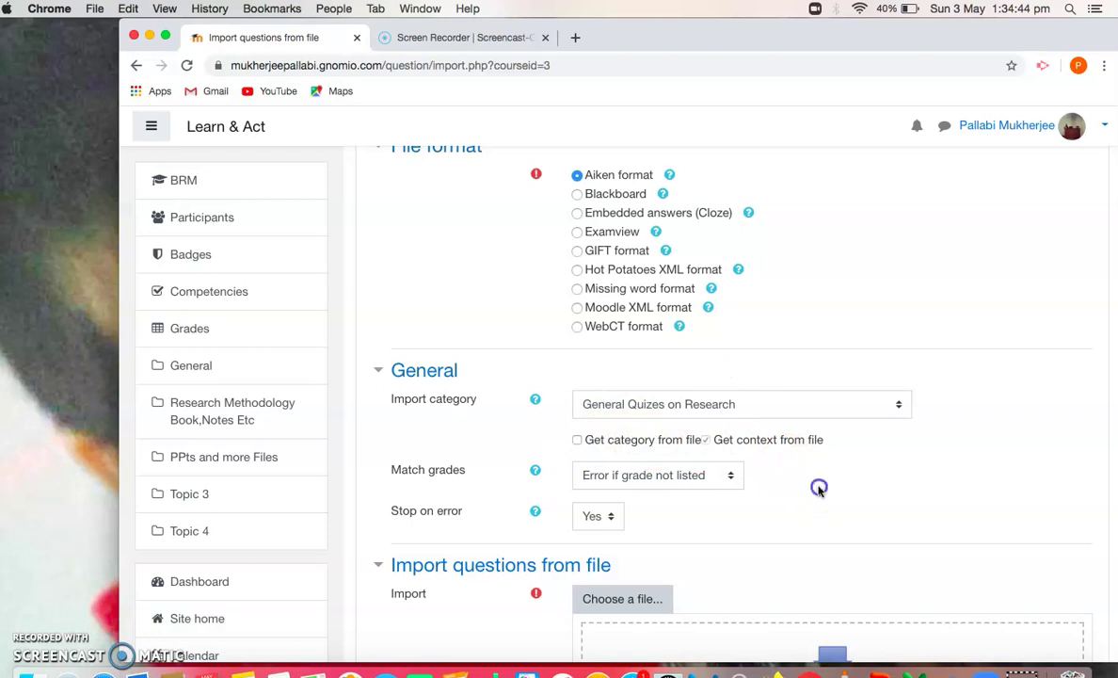
Upload Basic Research Quizes Moodle from the Desktop folder Moodel Files for Demo as the import file.
scroll(818, 487, "down", 5)
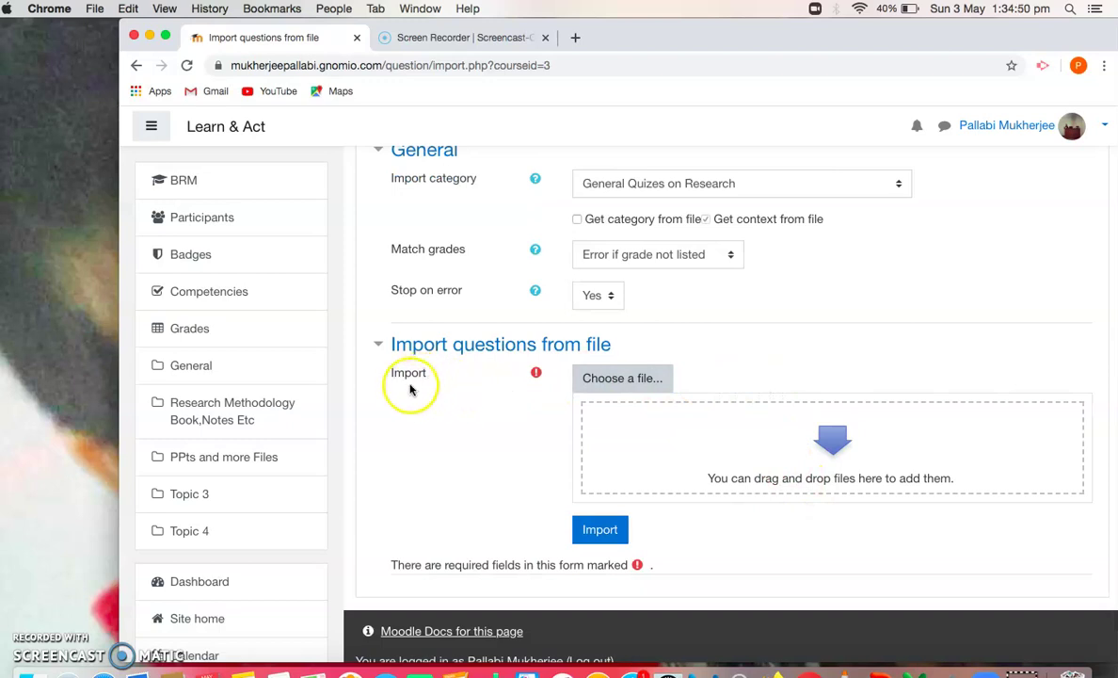
left_click(626, 381)
left_click(516, 346)
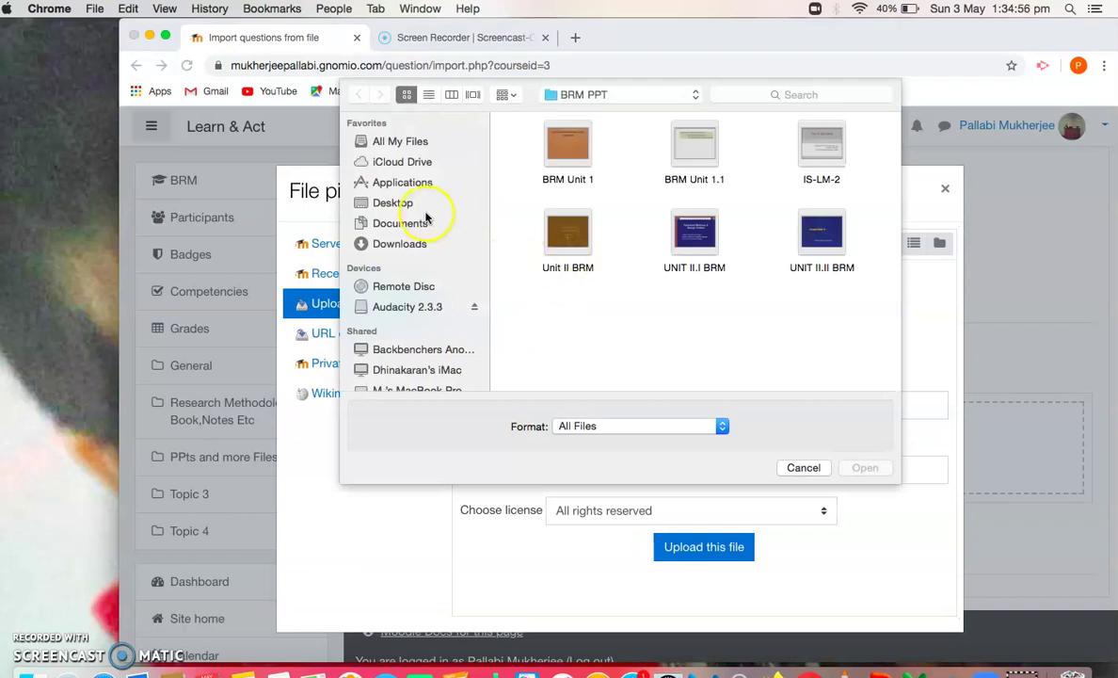
left_click(393, 206)
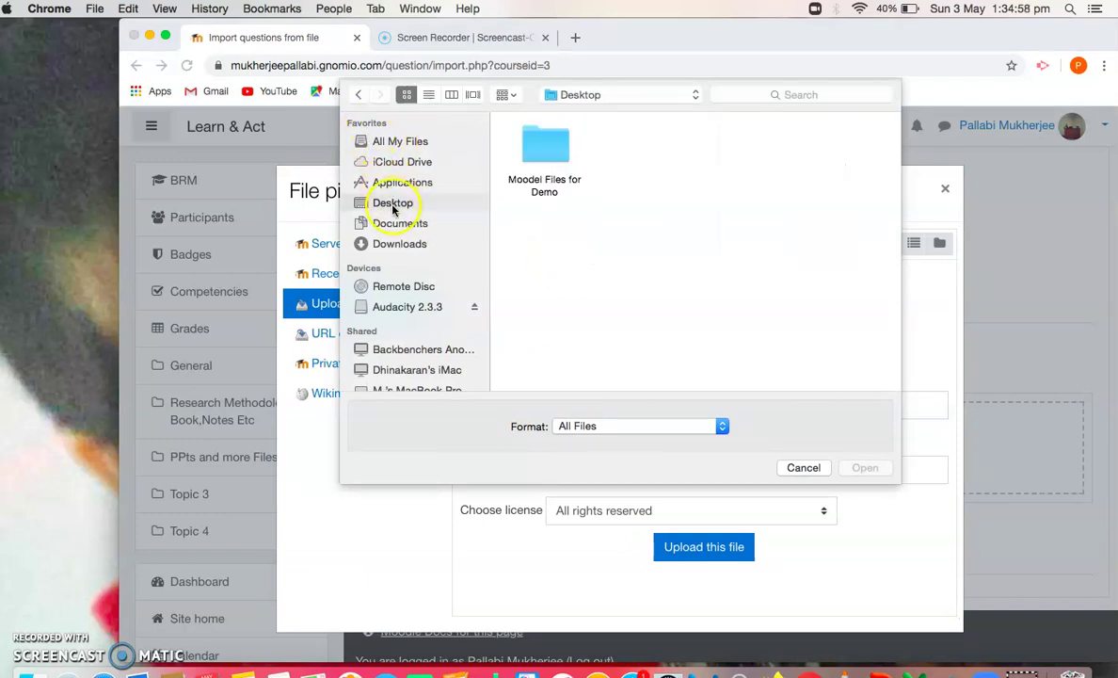
type("moo")
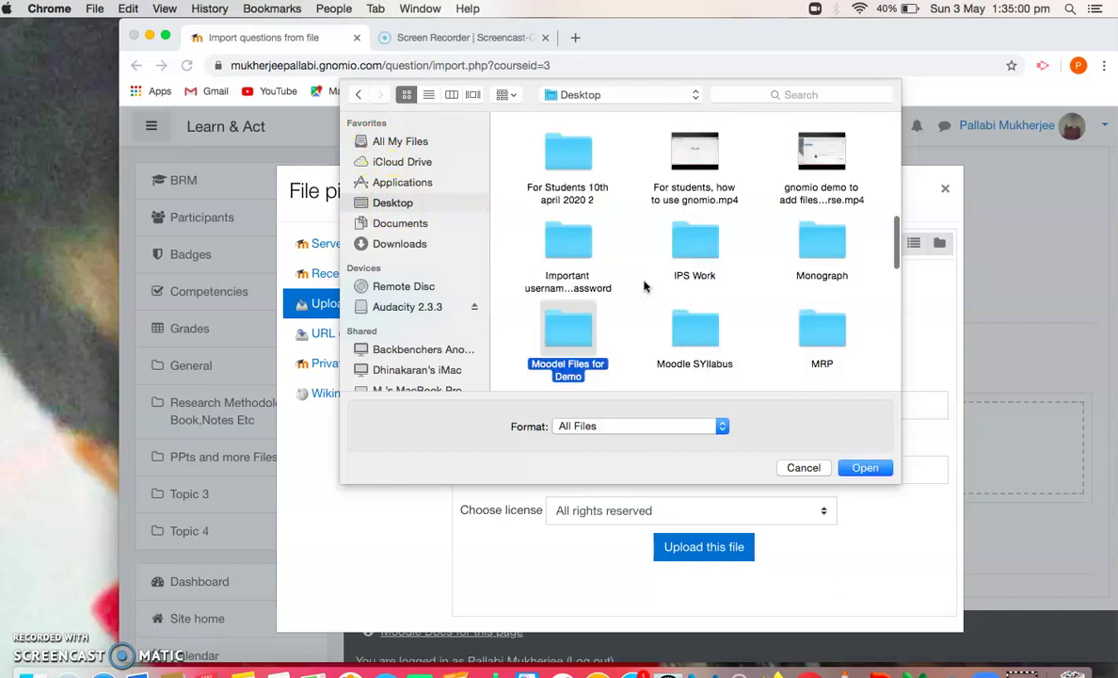
double_click(590, 325)
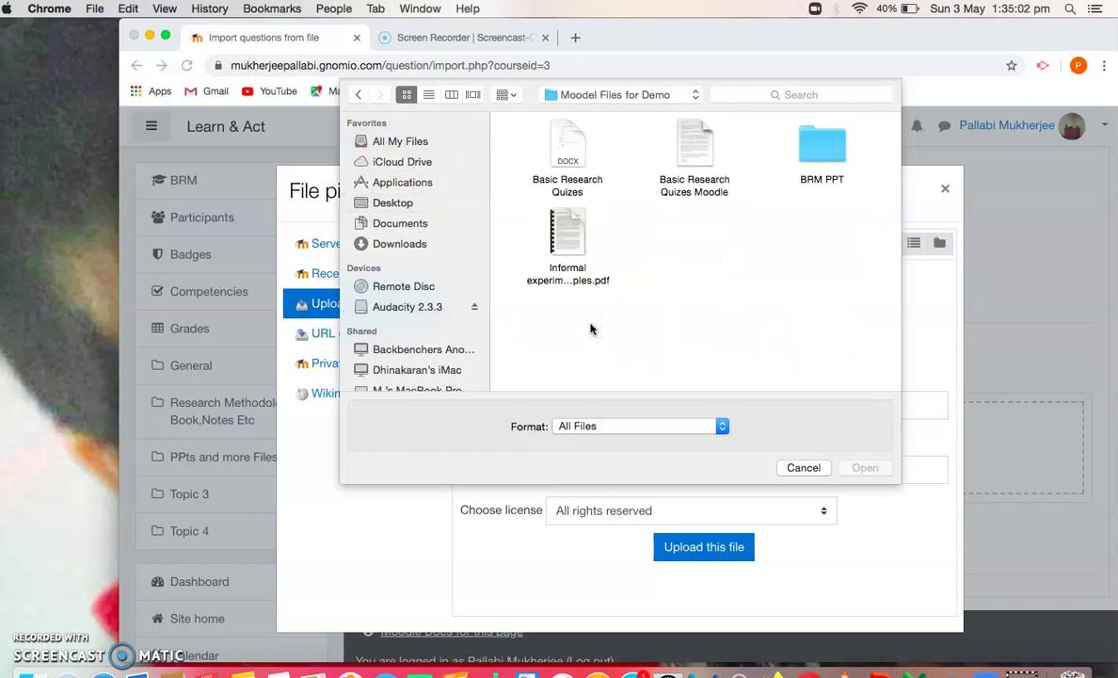
left_click(702, 146)
left_click(866, 468)
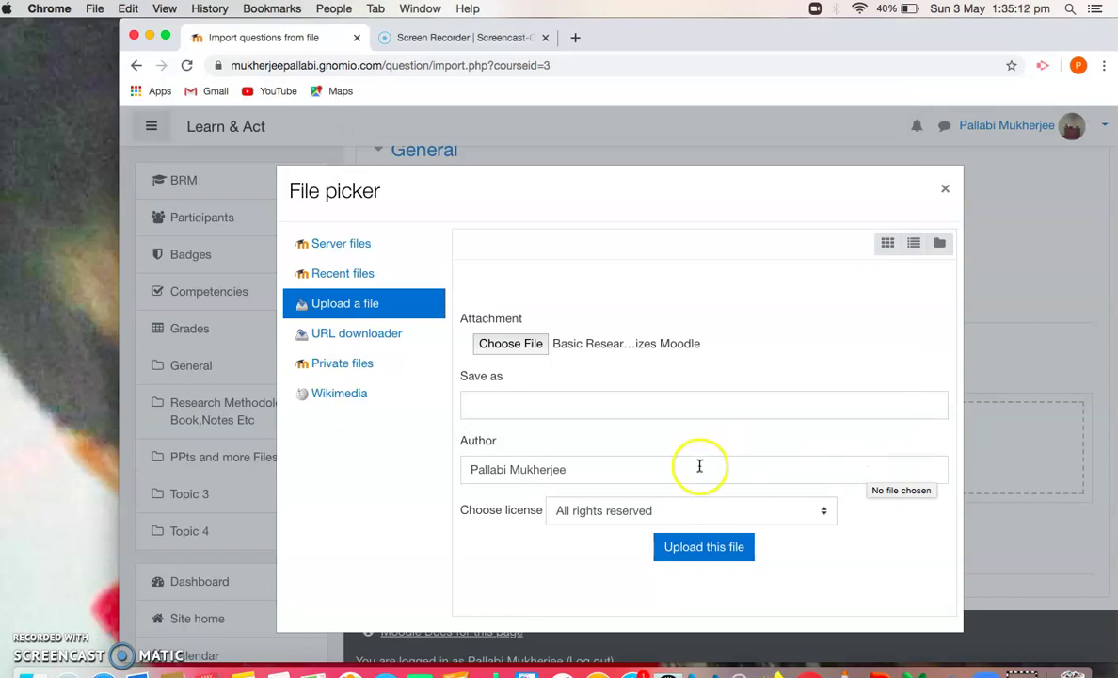
left_click(708, 559)
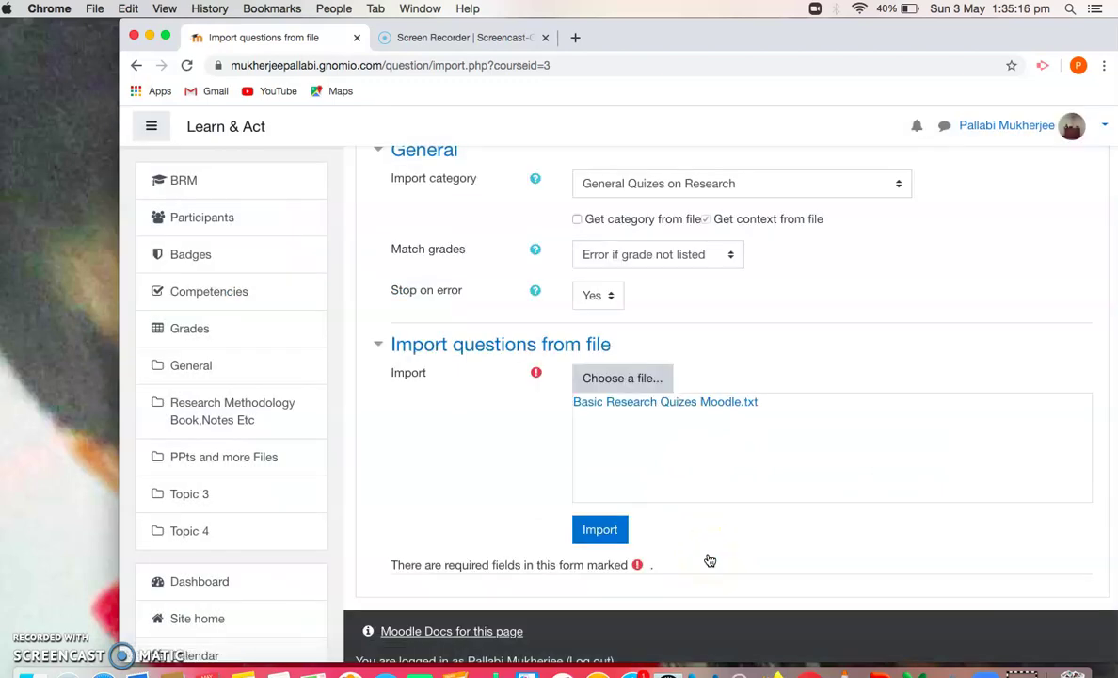
Import the questions from the uploaded file, review them and continue to the question bank.
left_click(595, 534)
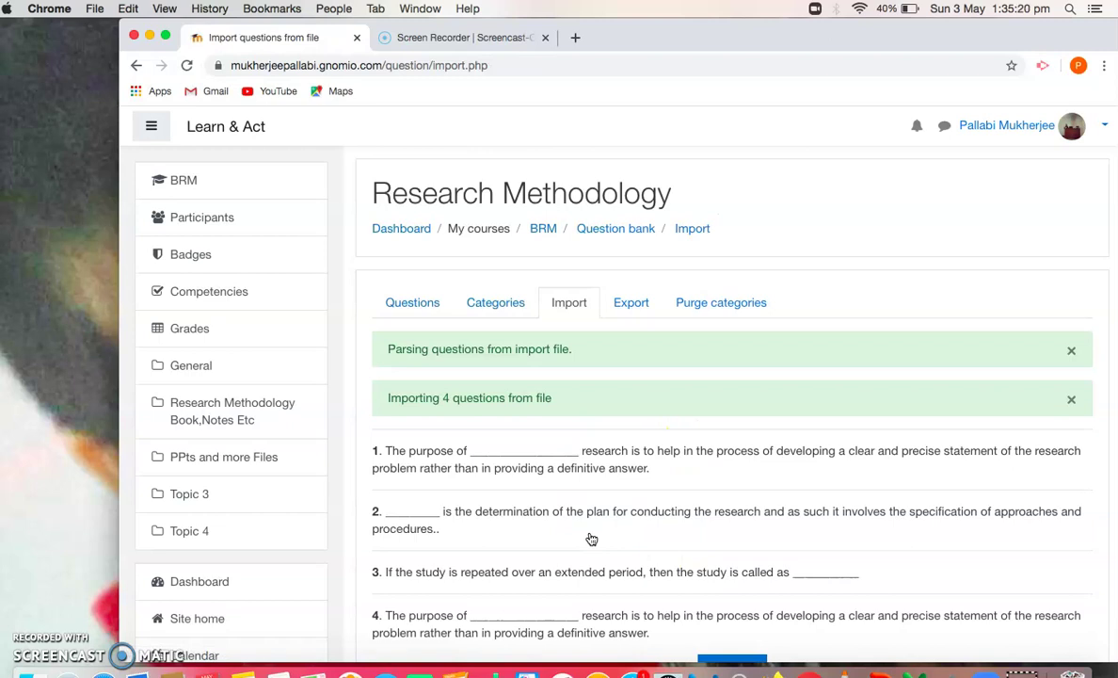
scroll(591, 538, "down", 3)
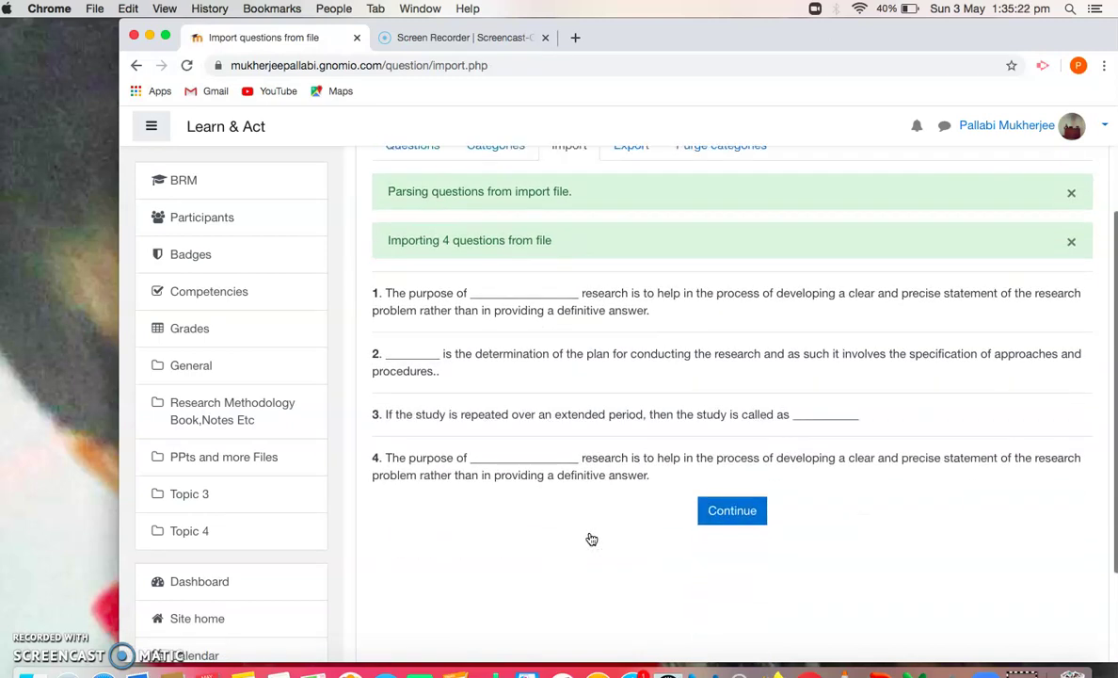
scroll(591, 538, "up", 2)
scroll(591, 538, "down", 2)
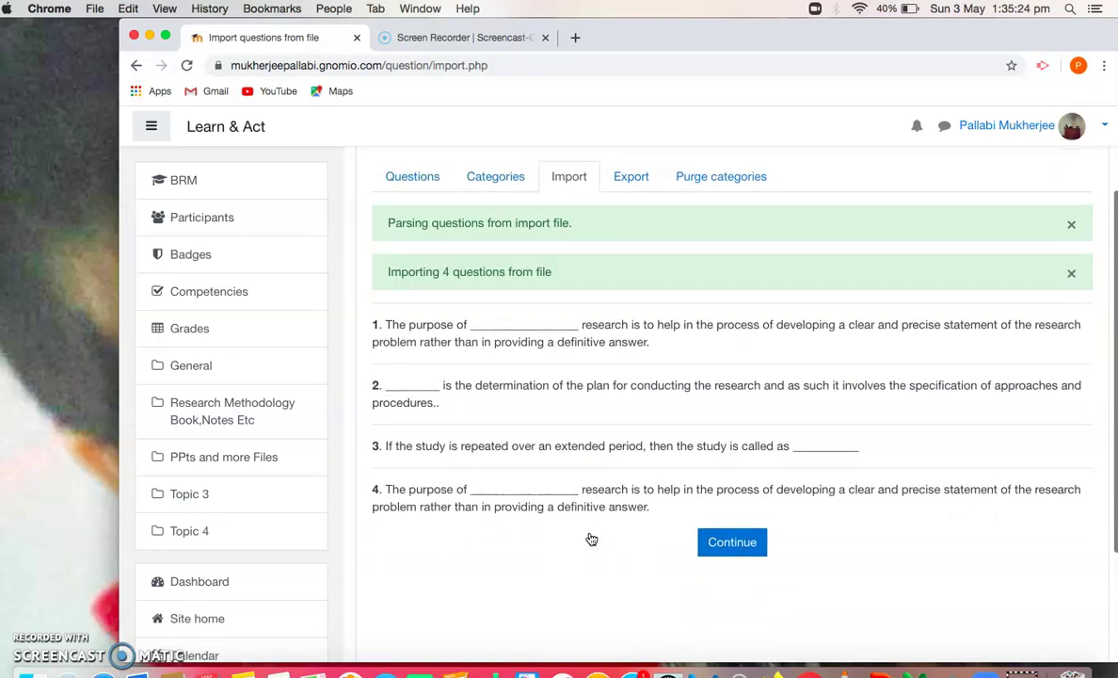
scroll(591, 539, "up", 2)
scroll(591, 538, "down", 1)
left_click(739, 549)
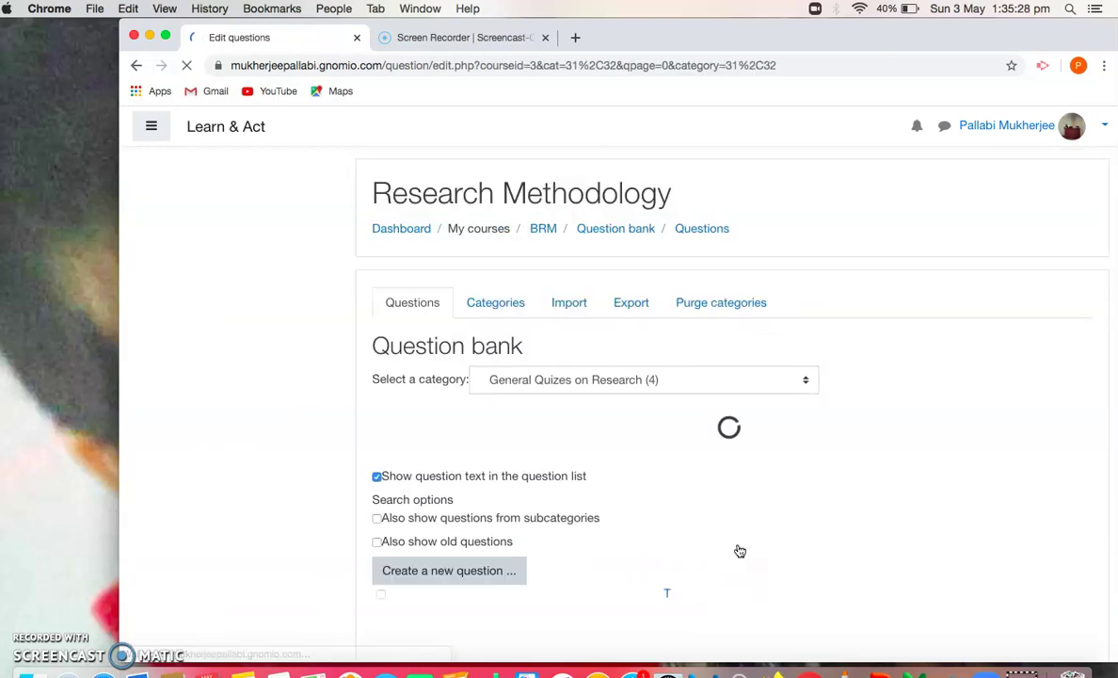
Examine the questions listed in the question bank under the General Quizes on Research category.
scroll(740, 551, "down", 2)
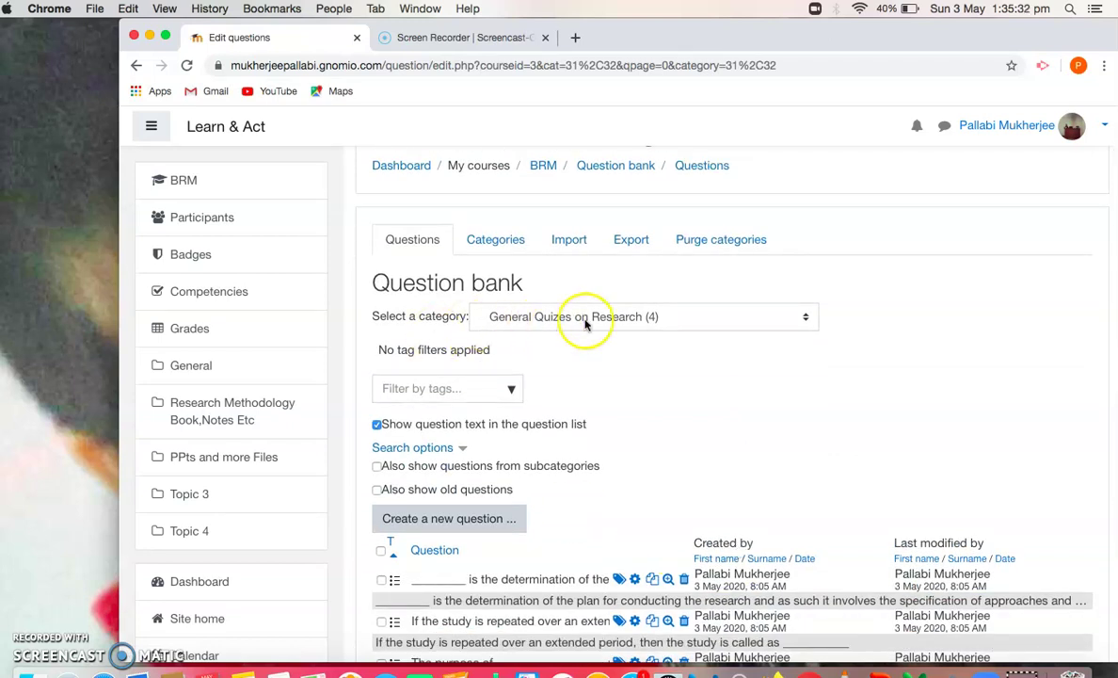
left_click(585, 320)
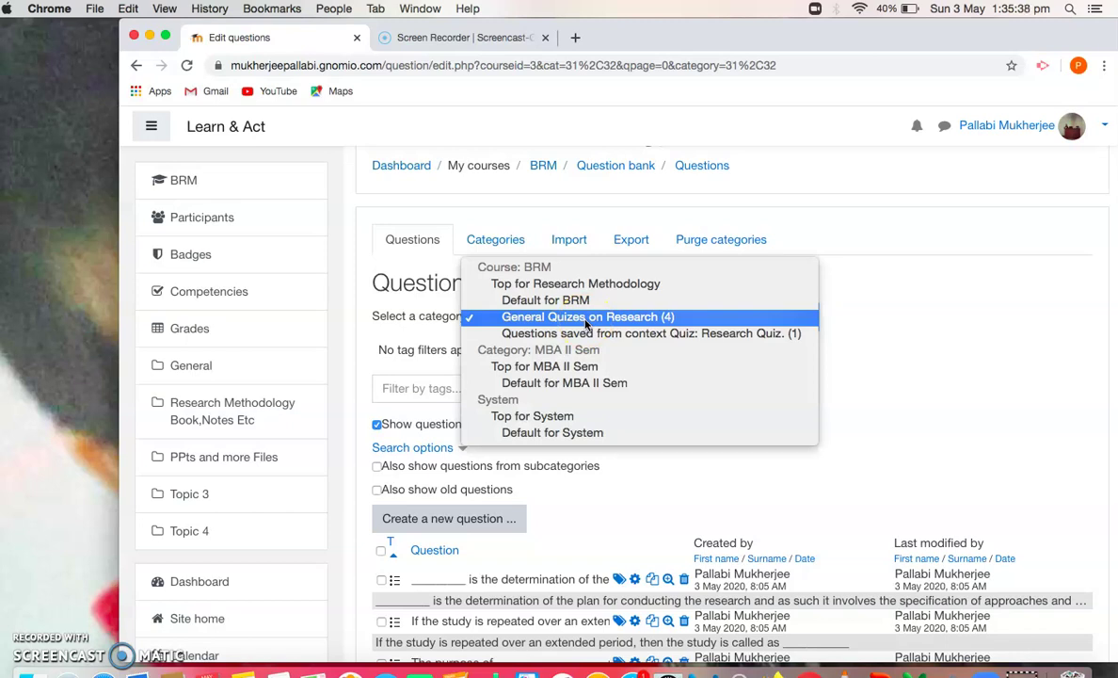
left_click(586, 320)
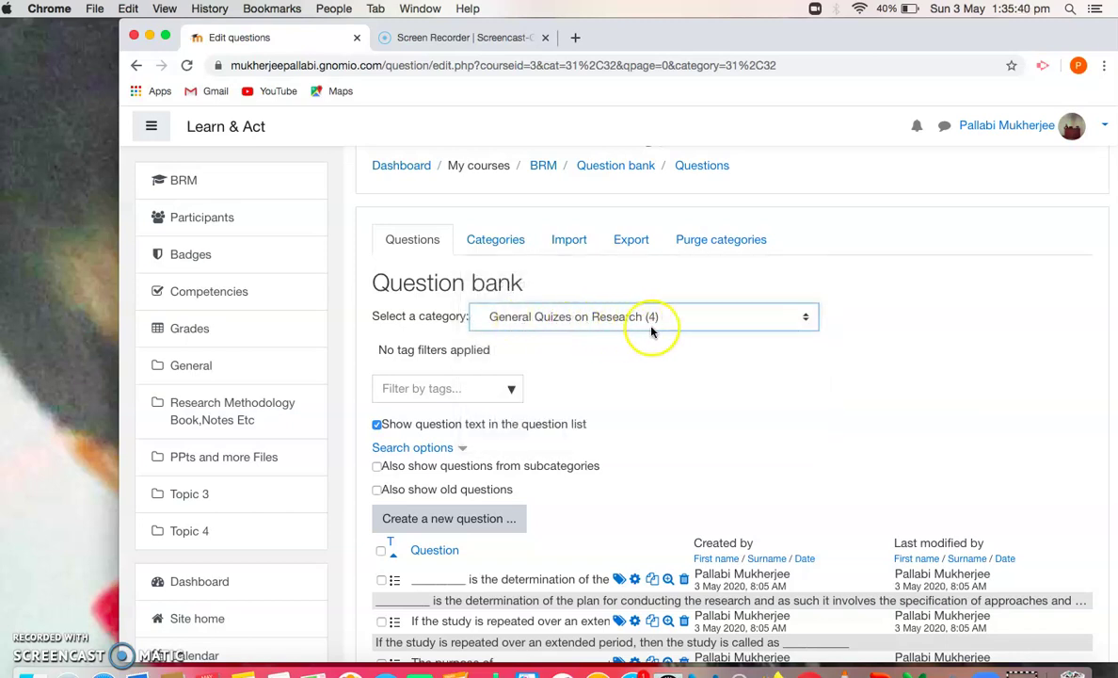
left_click(649, 377)
scroll(649, 377, "down", 5)
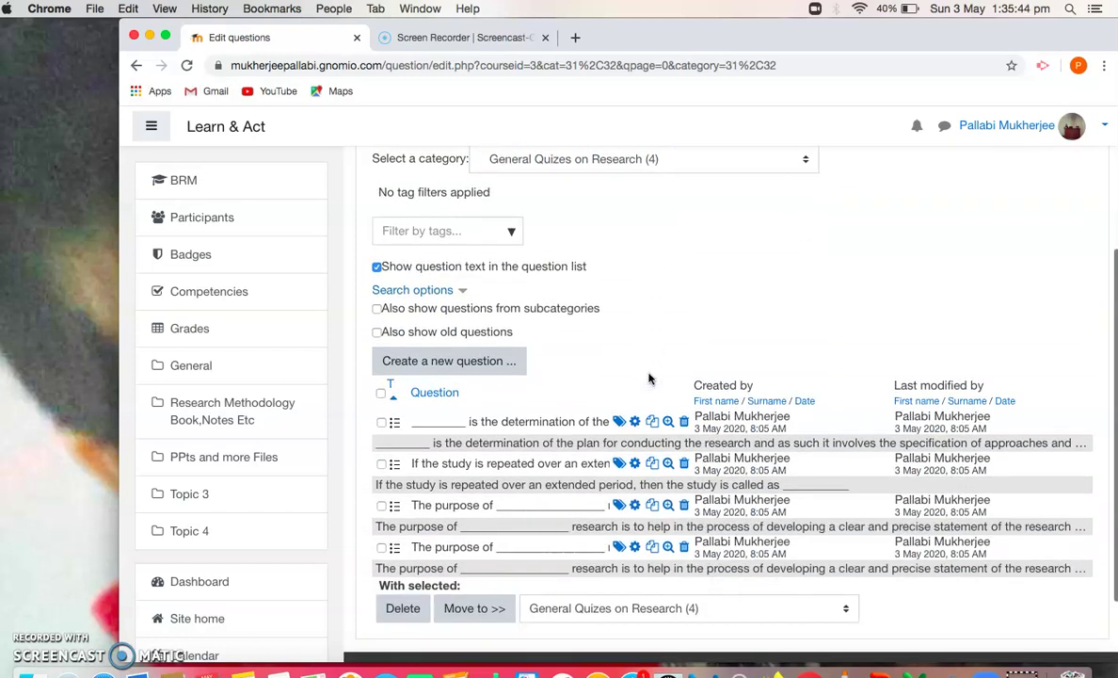
scroll(649, 377, "up", 4)
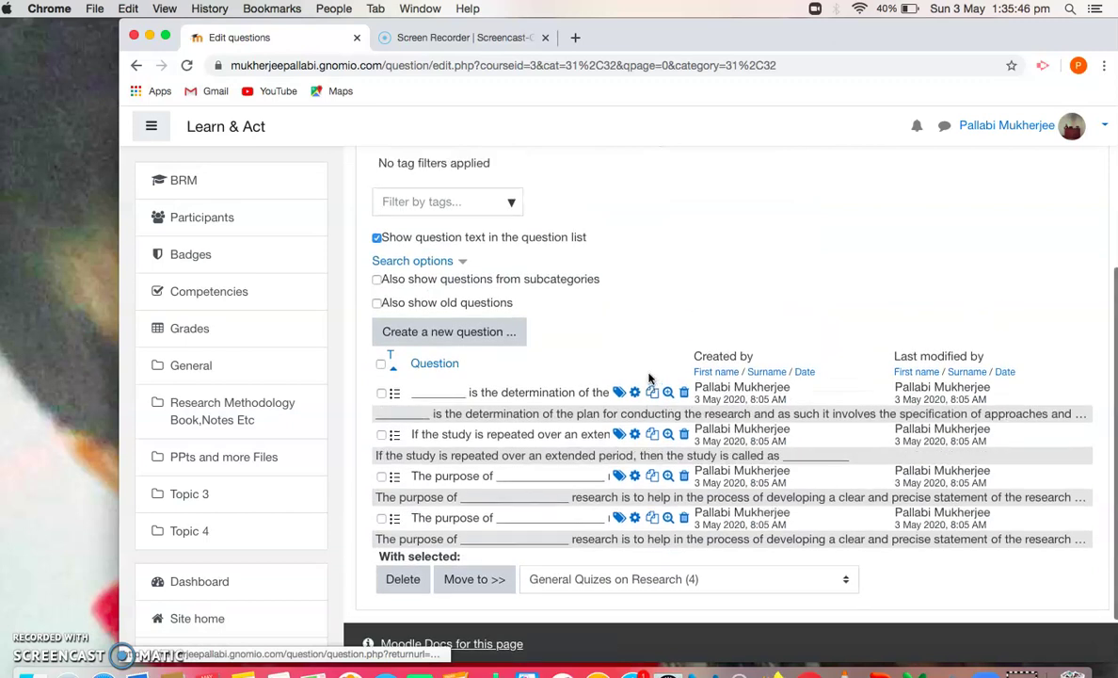
scroll(650, 379, "up", 2)
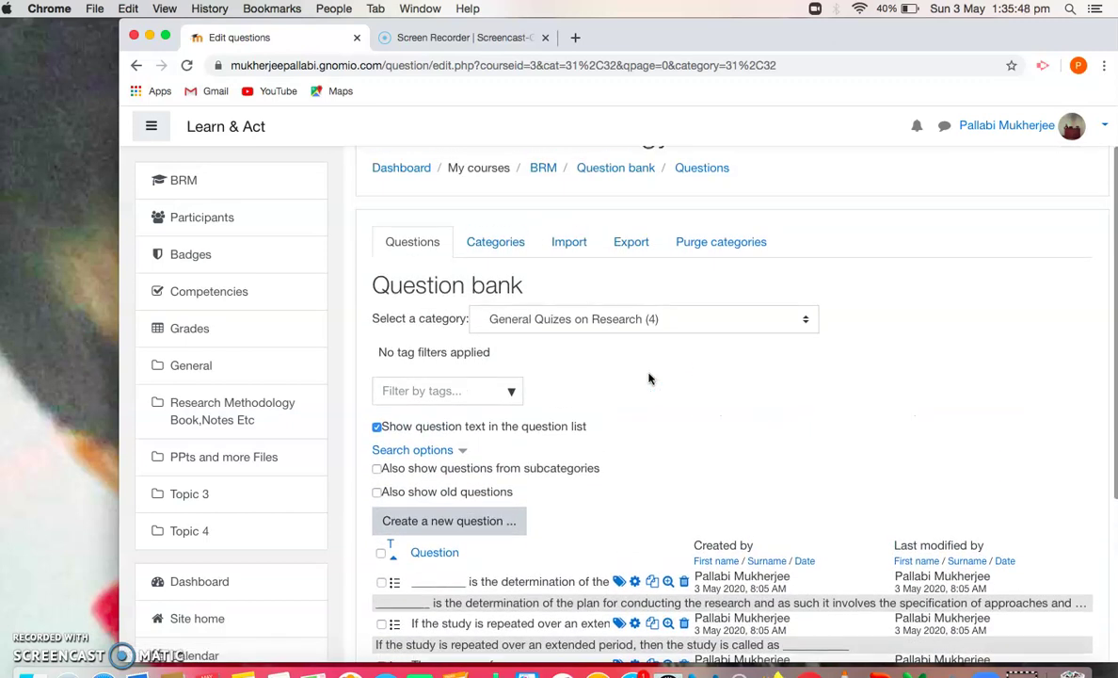
Return to the BRM course page, open General Quiz on Research and start editing the quiz's questions.
left_click(182, 182)
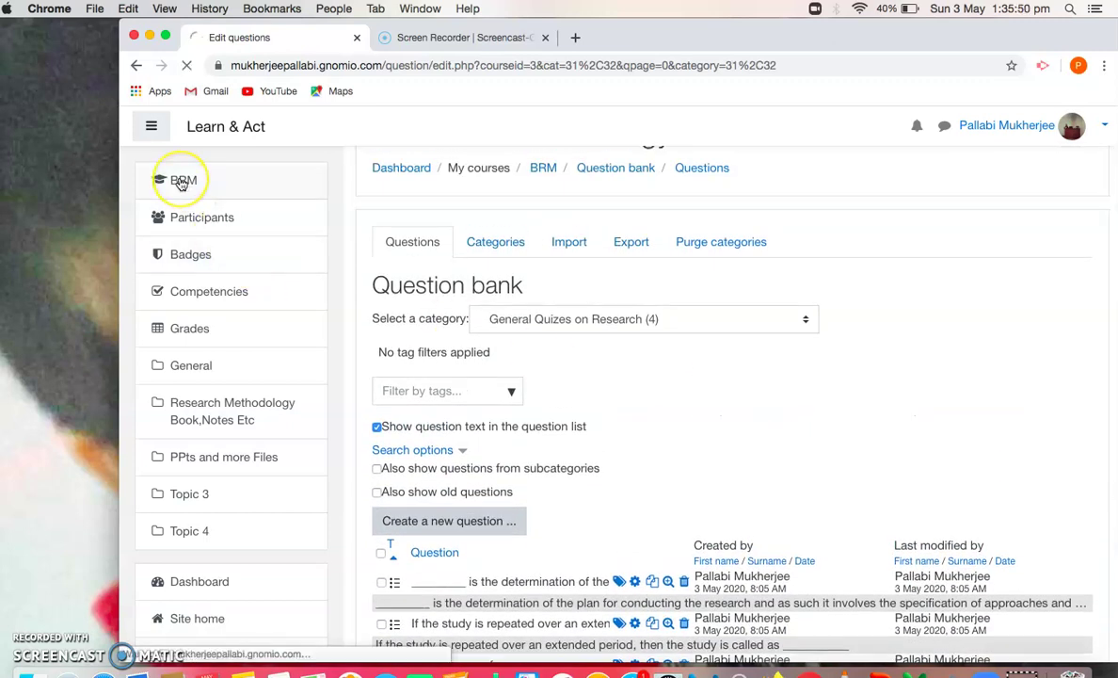
scroll(181, 183, "down", 8)
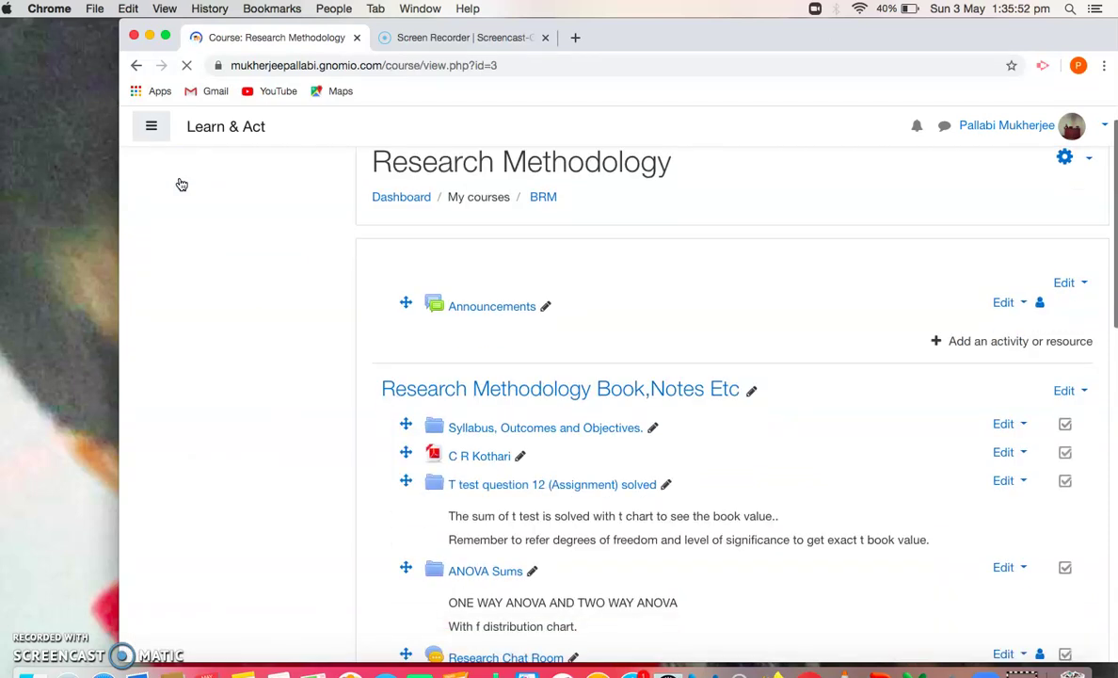
scroll(182, 181, "down", 8)
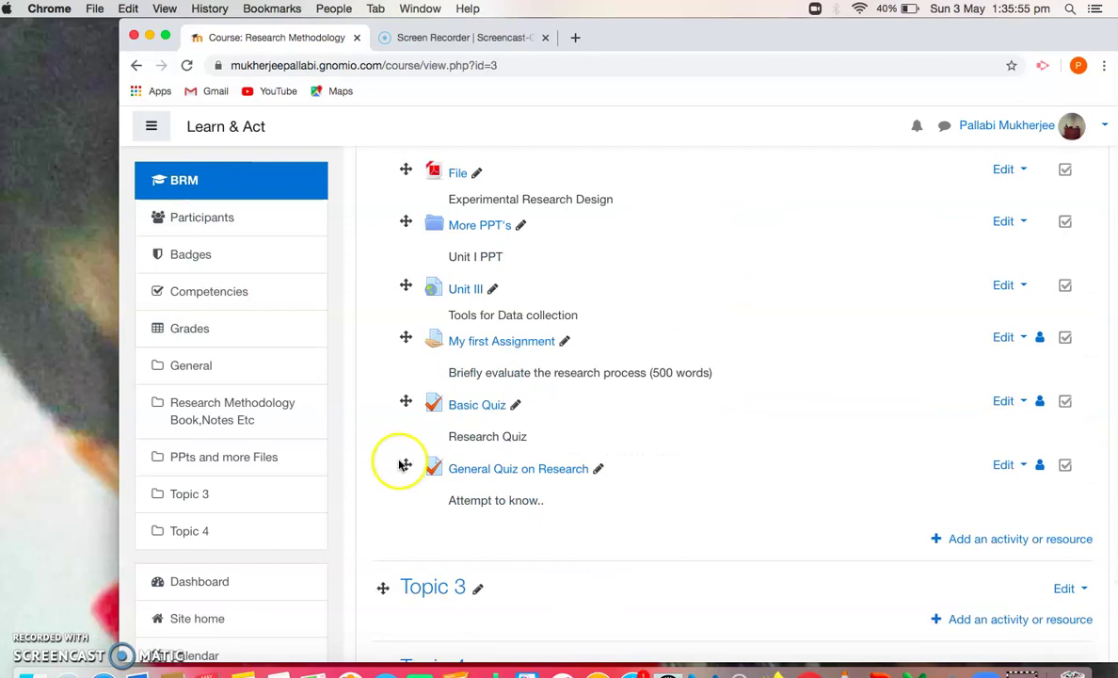
left_click(527, 470)
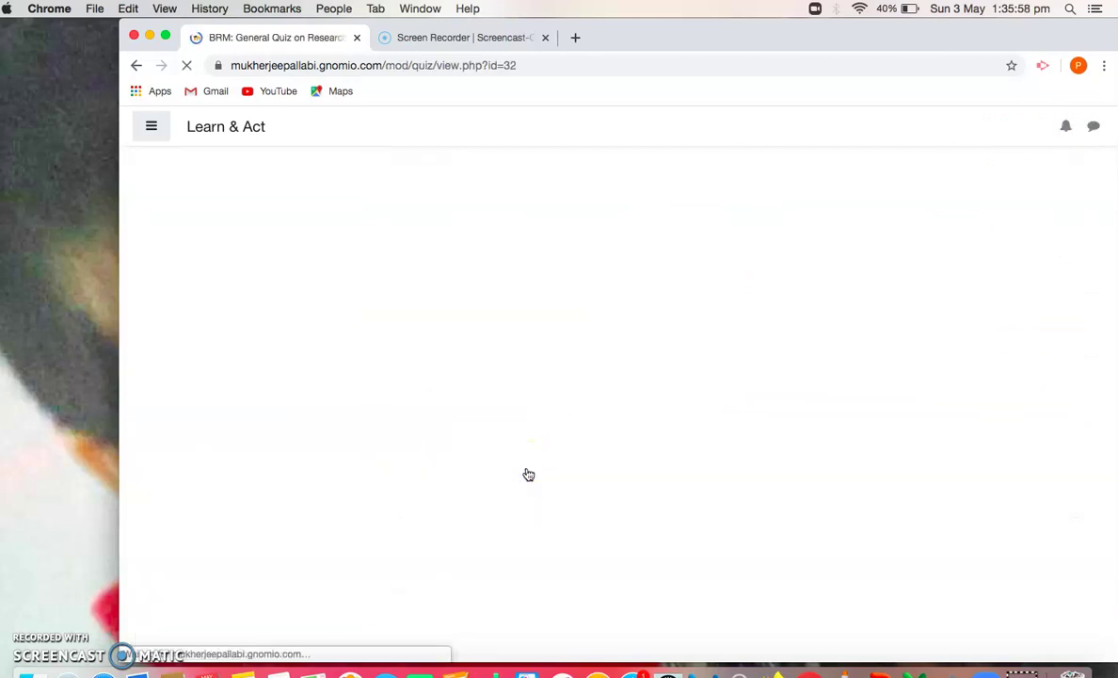
scroll(528, 475, "down", 2)
left_click(700, 439)
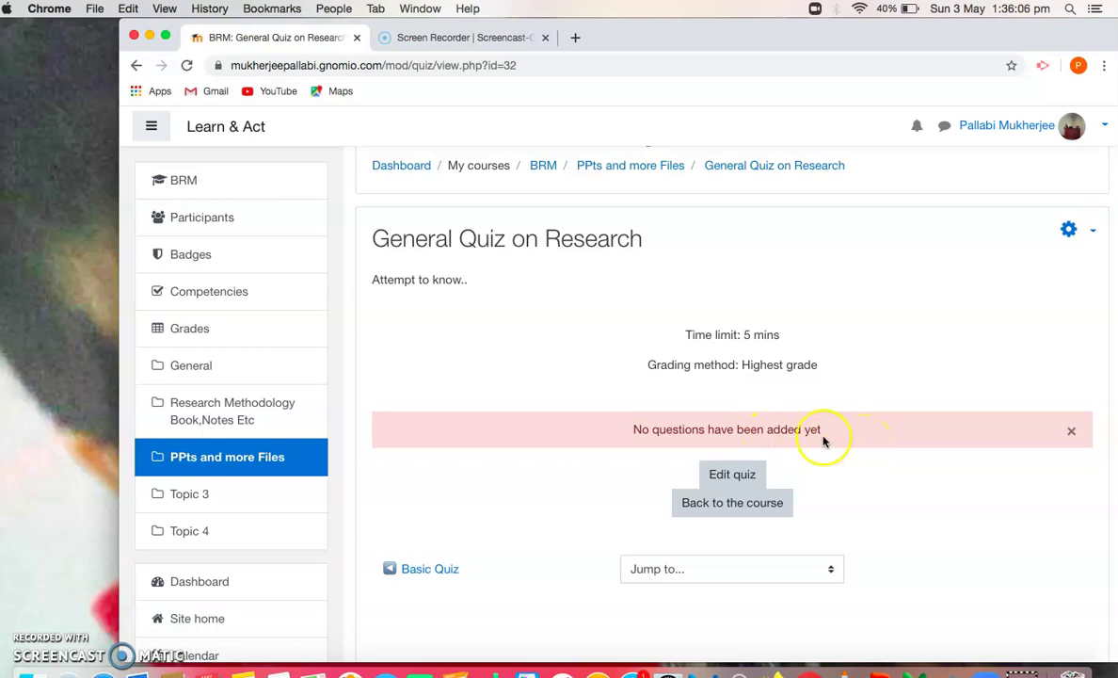
left_click(743, 480)
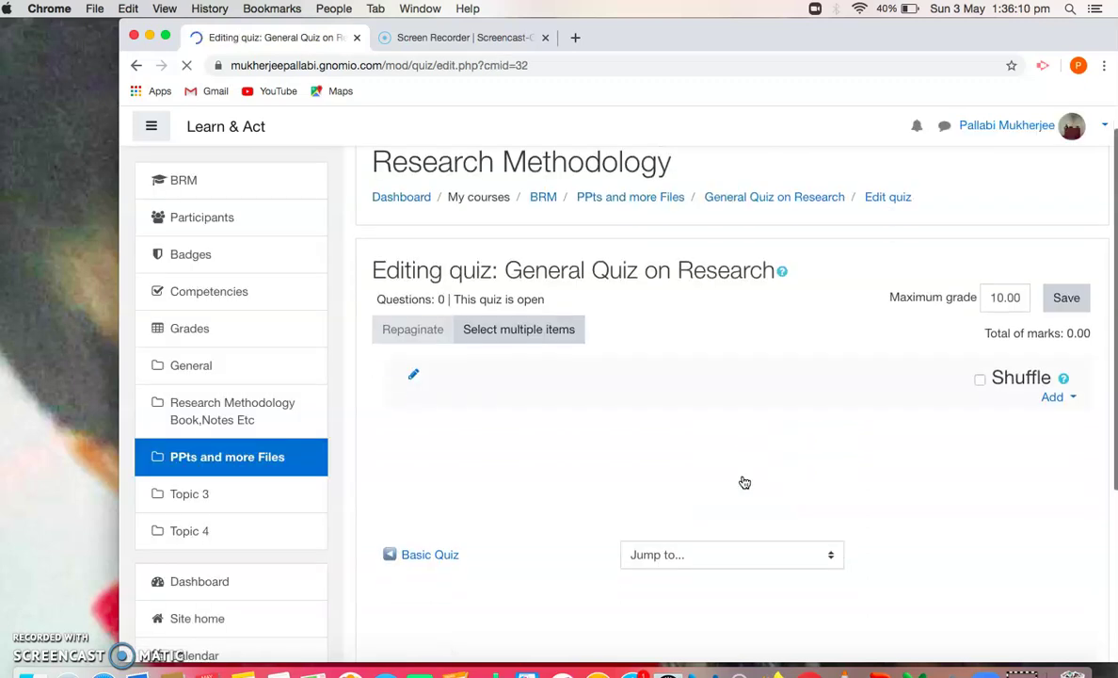
Start adding questions to the quiz from the question bank and choose the General Quizes on Research category.
left_click(1075, 368)
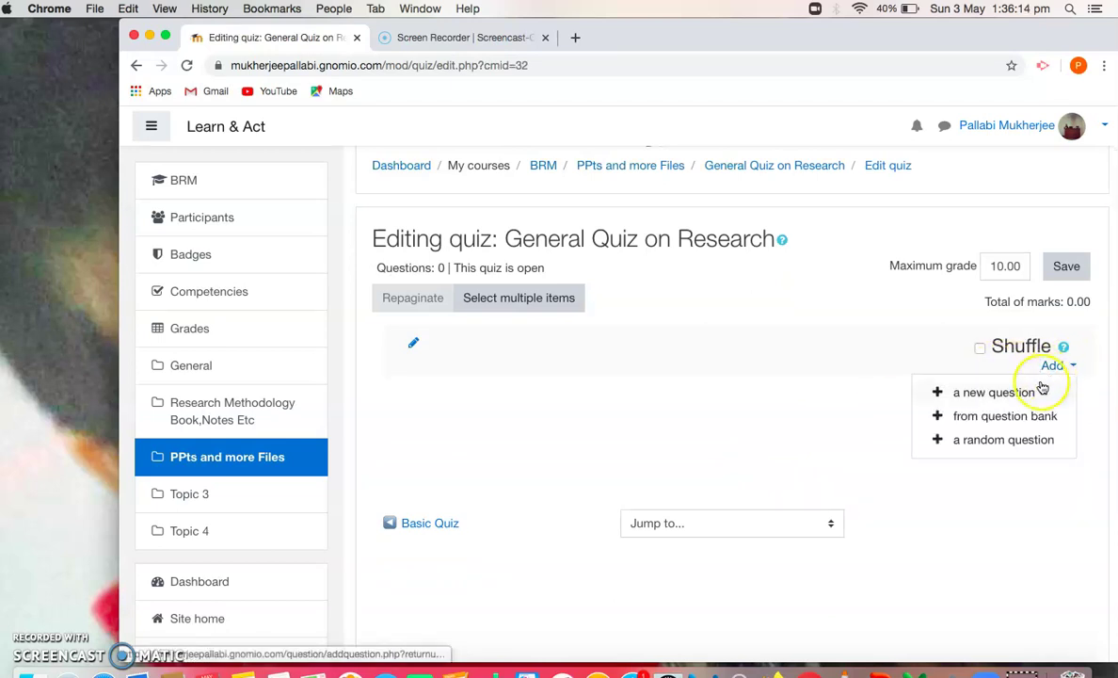
left_click(1018, 425)
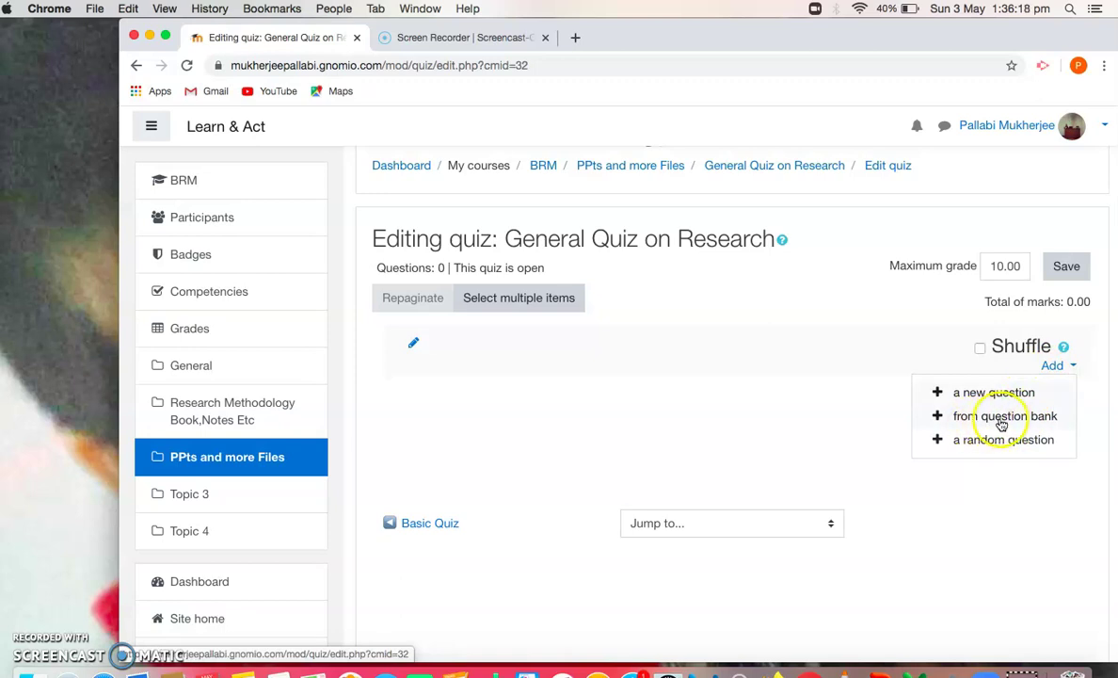
left_click(1001, 424)
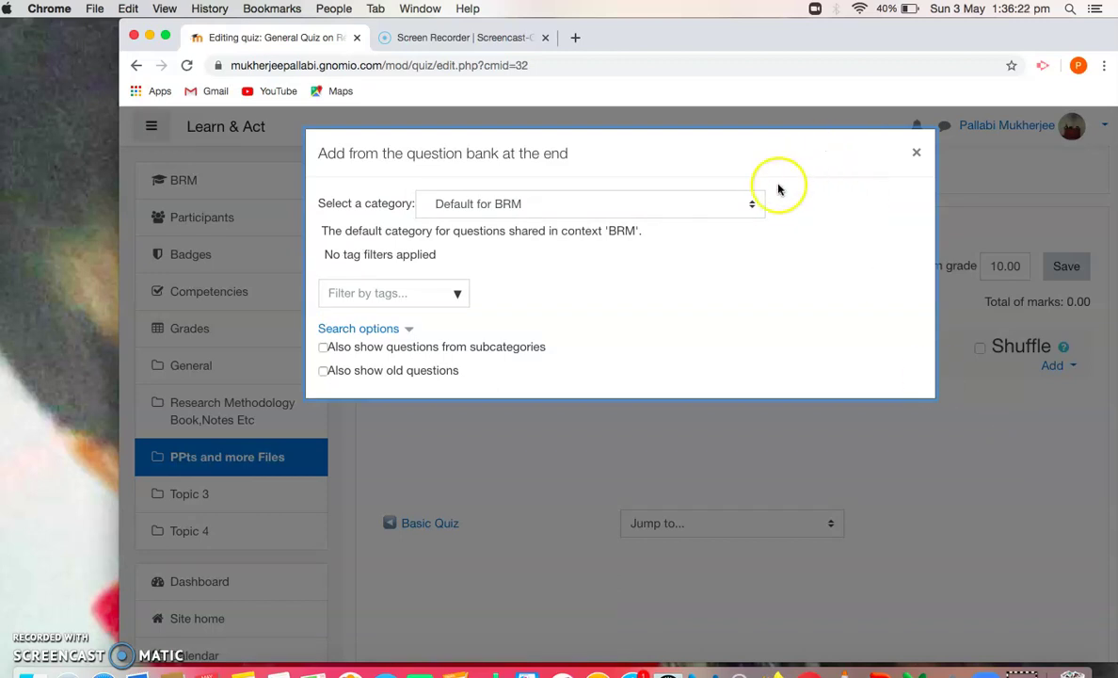
left_click(753, 204)
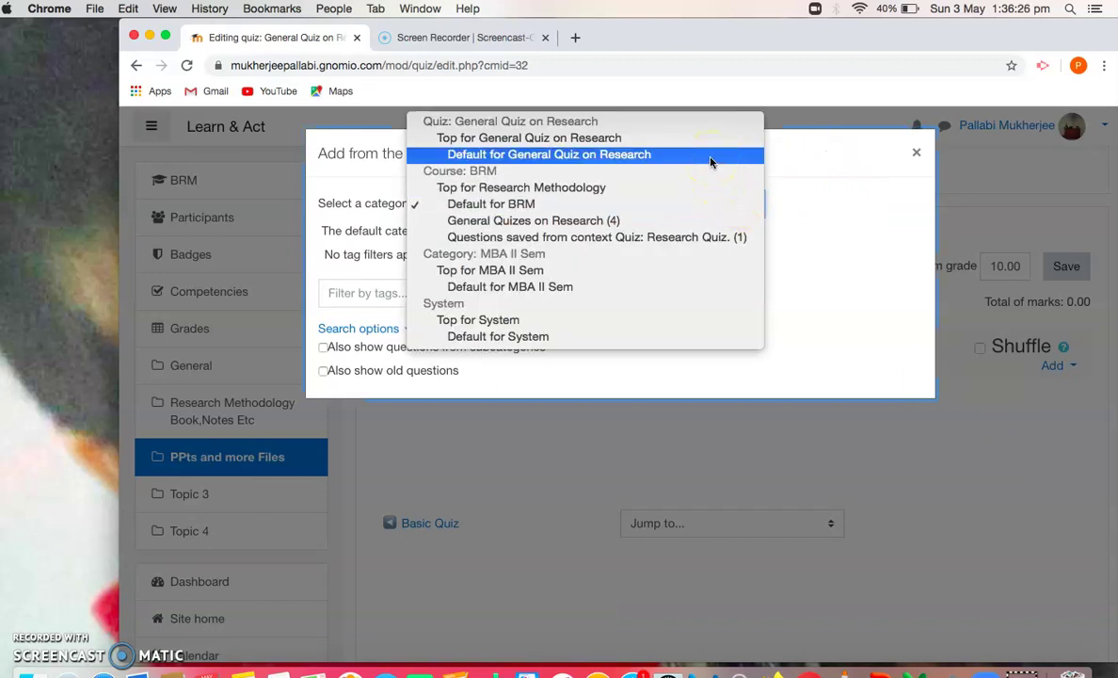
left_click(693, 217)
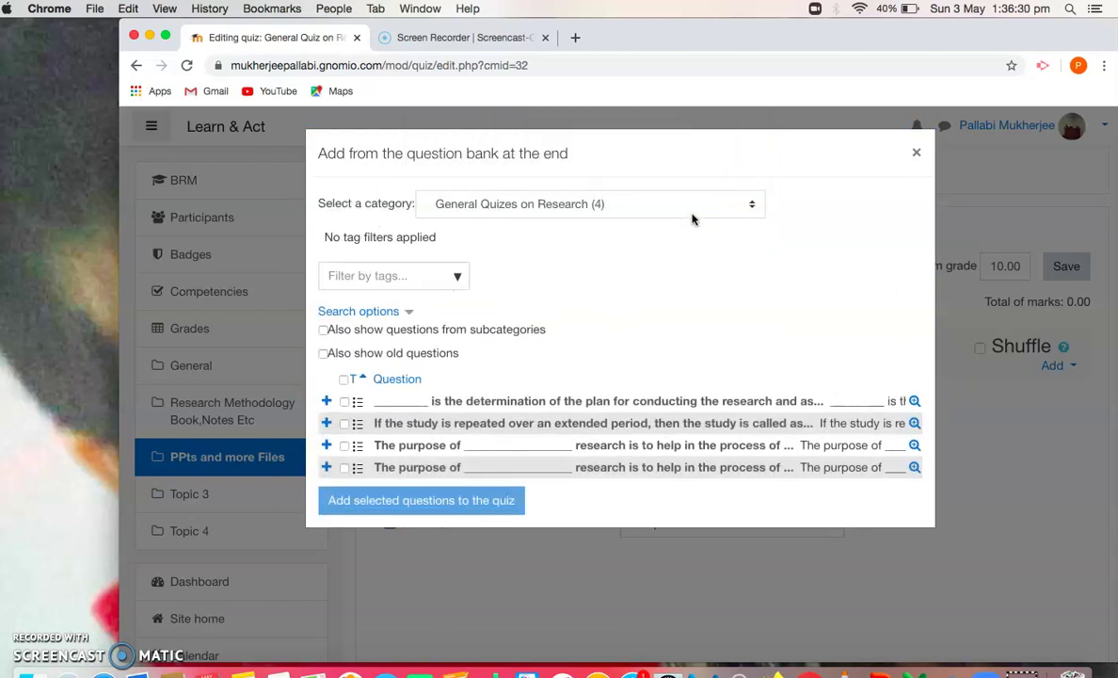
left_click(729, 242)
left_click(751, 206)
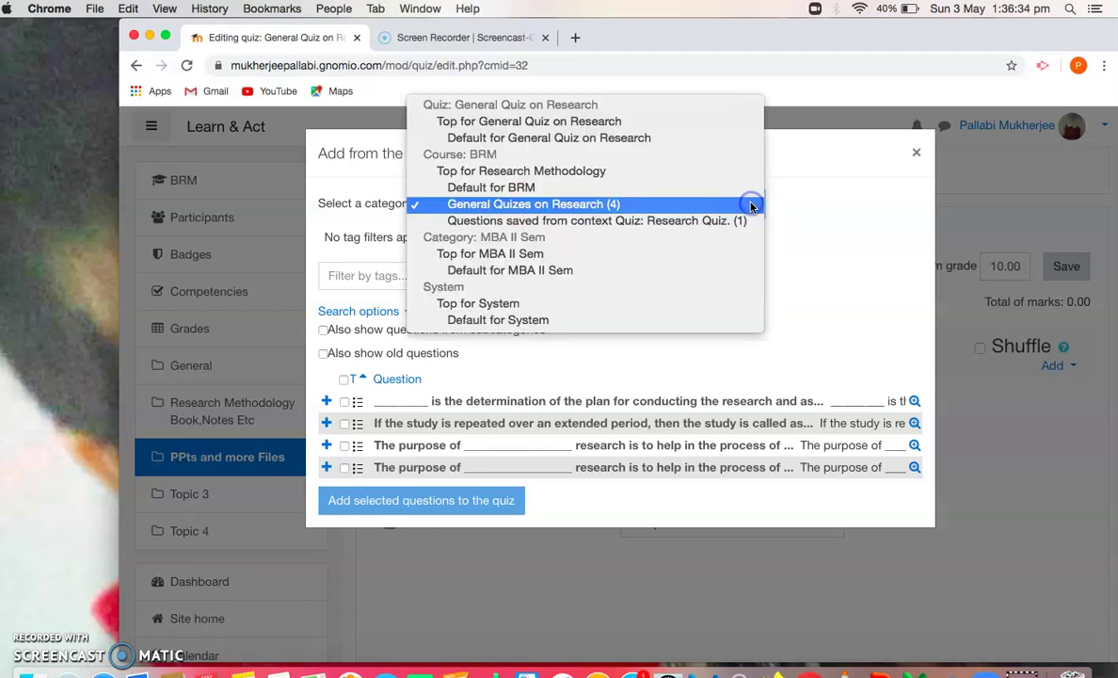
left_click(560, 206)
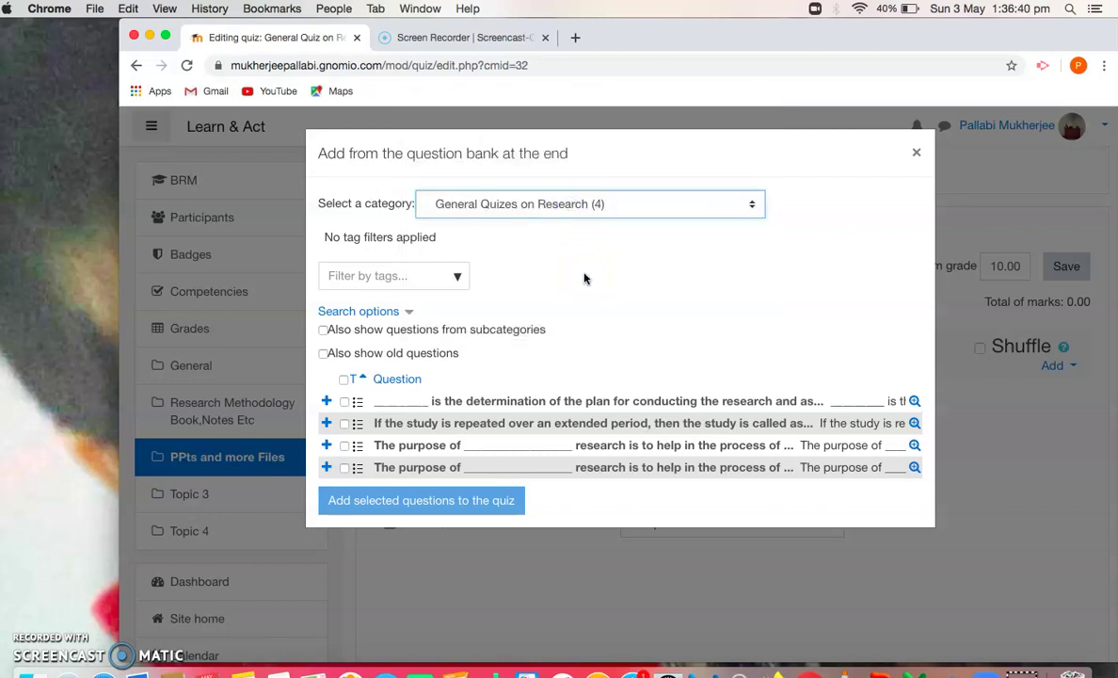
Select all the questions listed in the category and add them to General Quiz on Research.
left_click(344, 379)
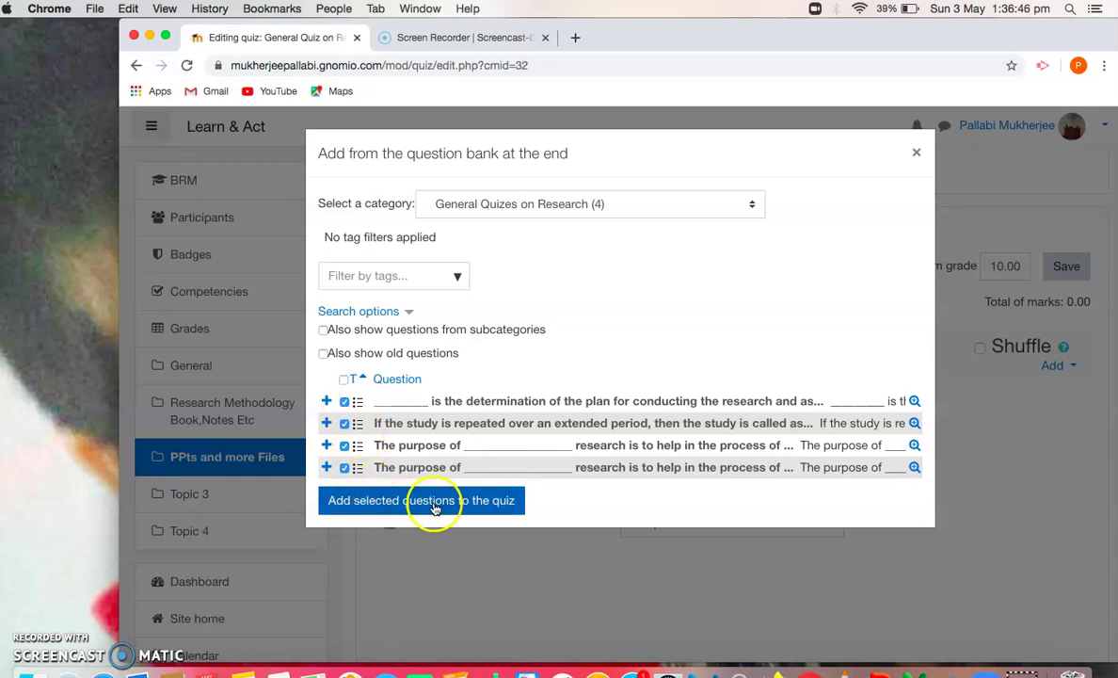
left_click(436, 501)
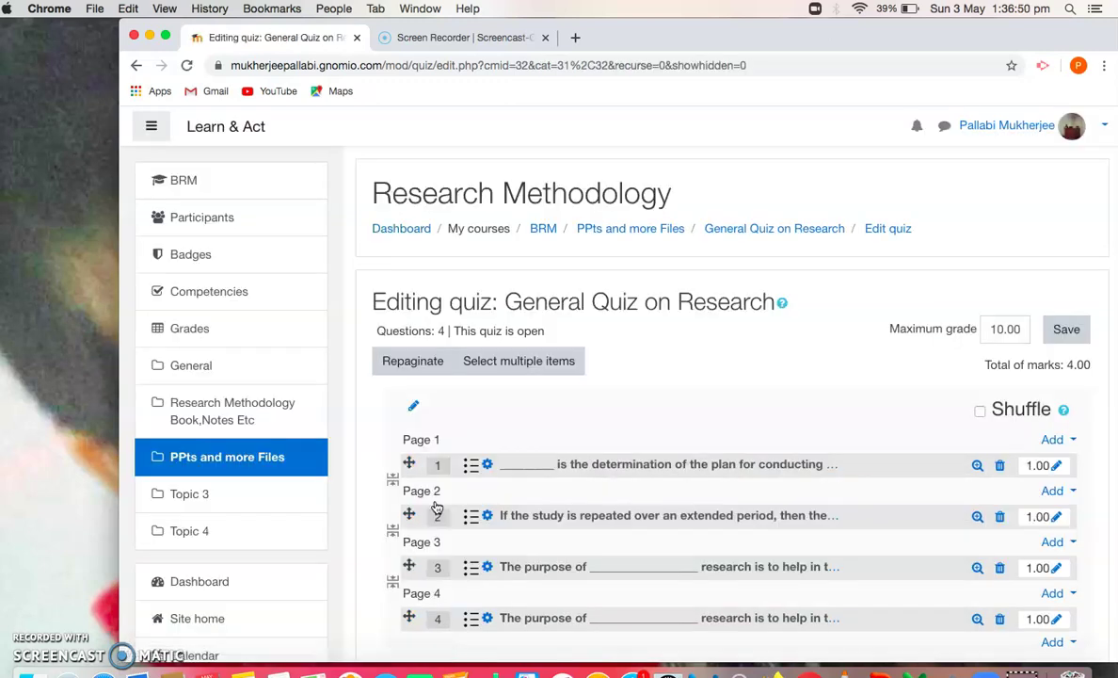
scroll(436, 507, "down", 3)
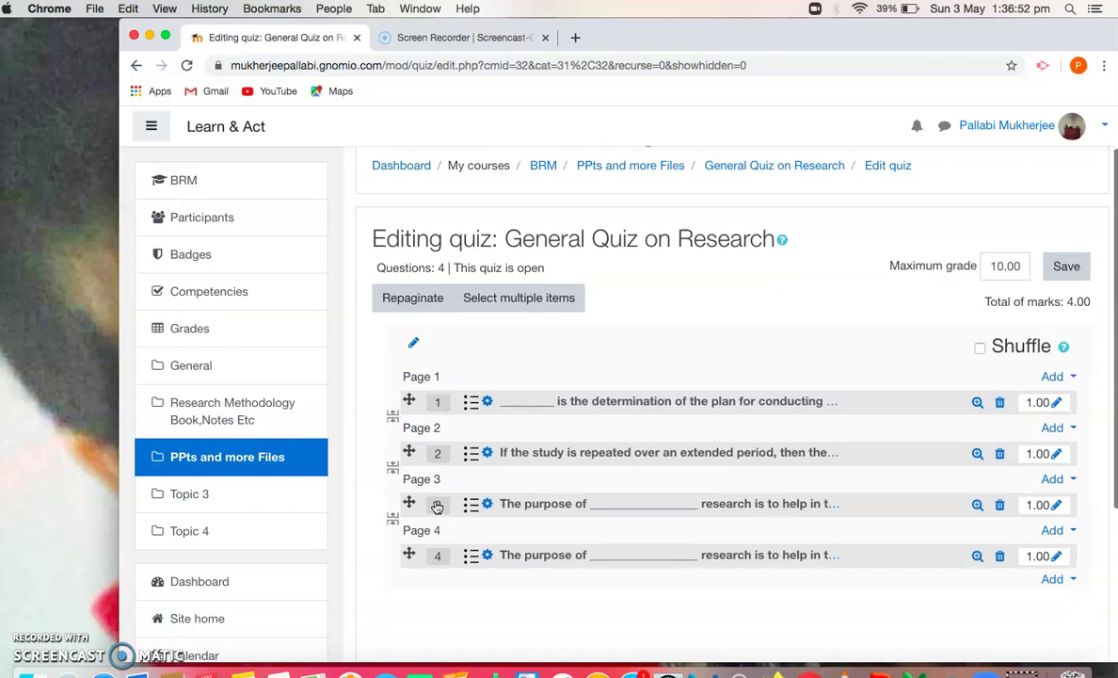
scroll(437, 507, "up", 3)
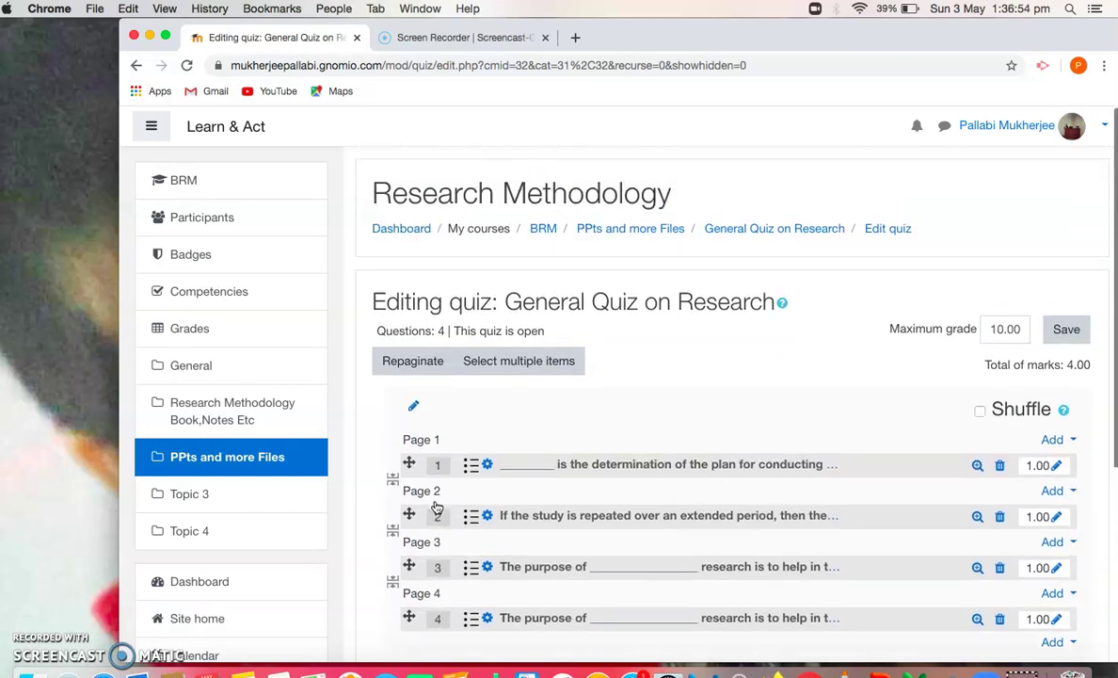
Save General Quiz on Research with a maximum grade of 10.00.
left_click(1069, 331)
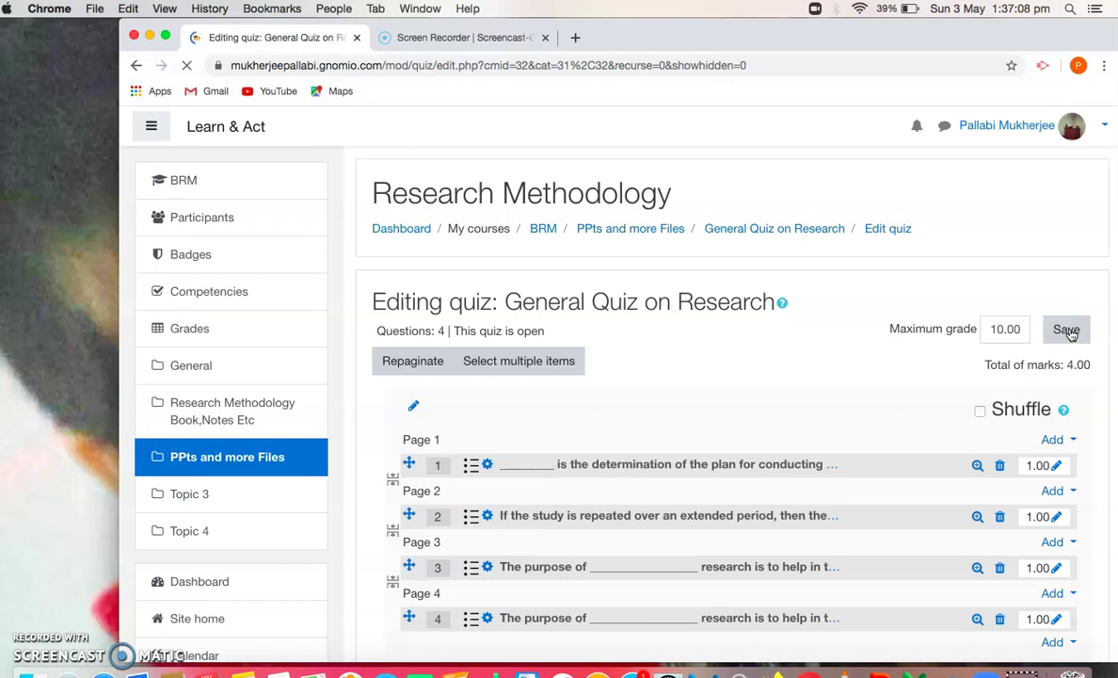
scroll(1071, 334, "down", 2)
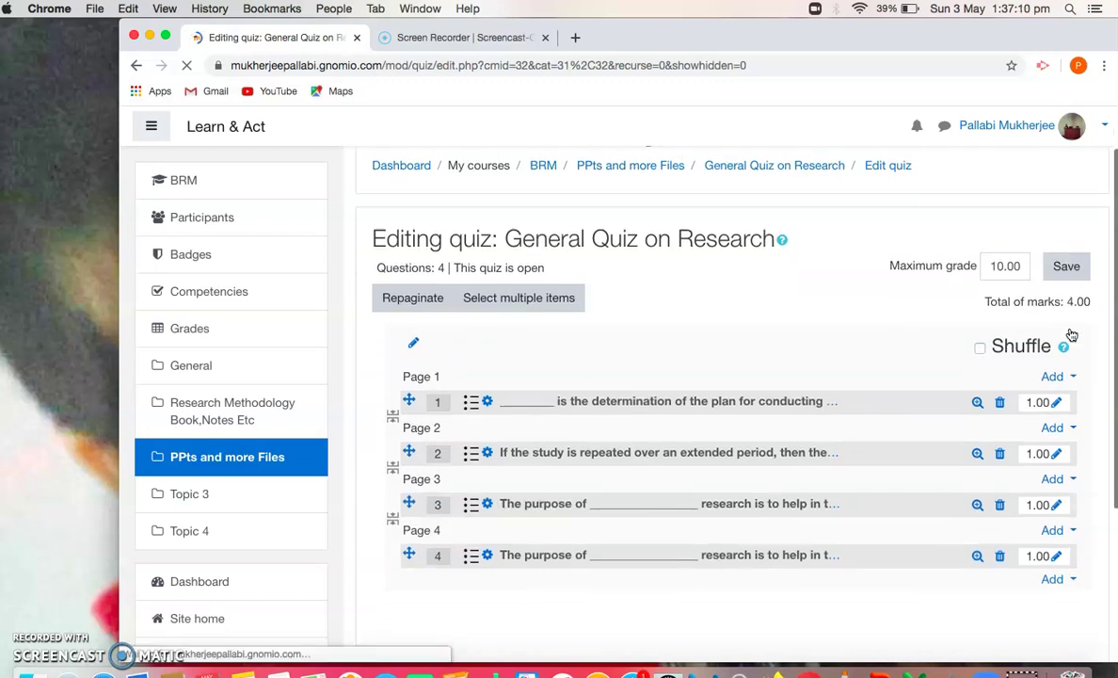
scroll(1071, 334, "down", 1)
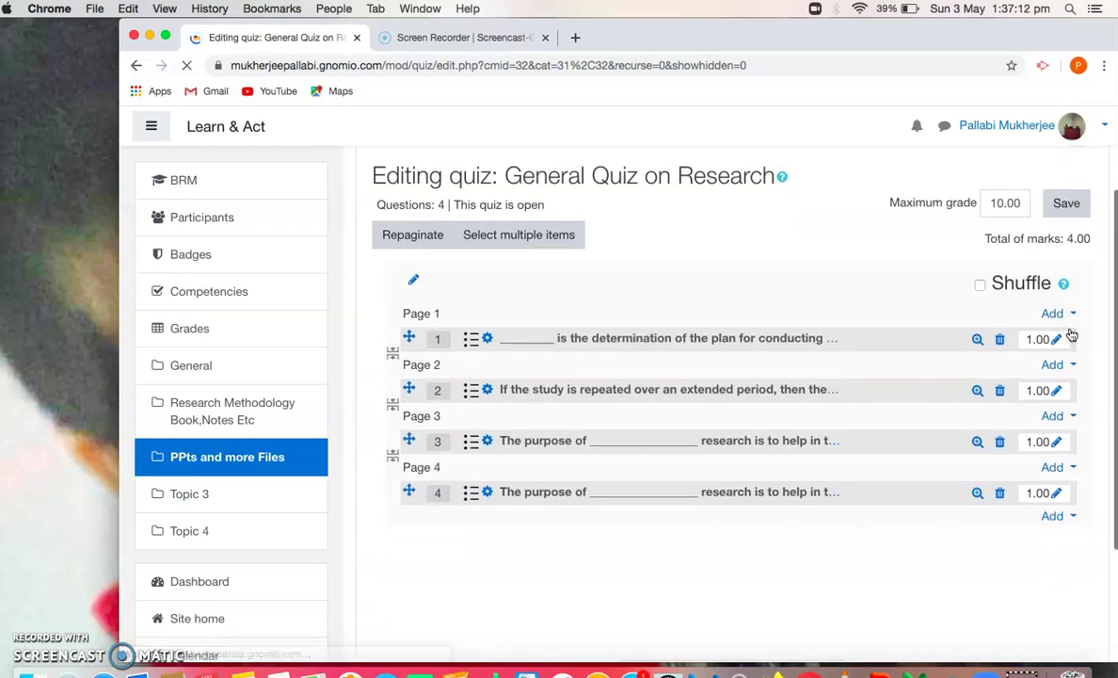
left_click(1068, 205)
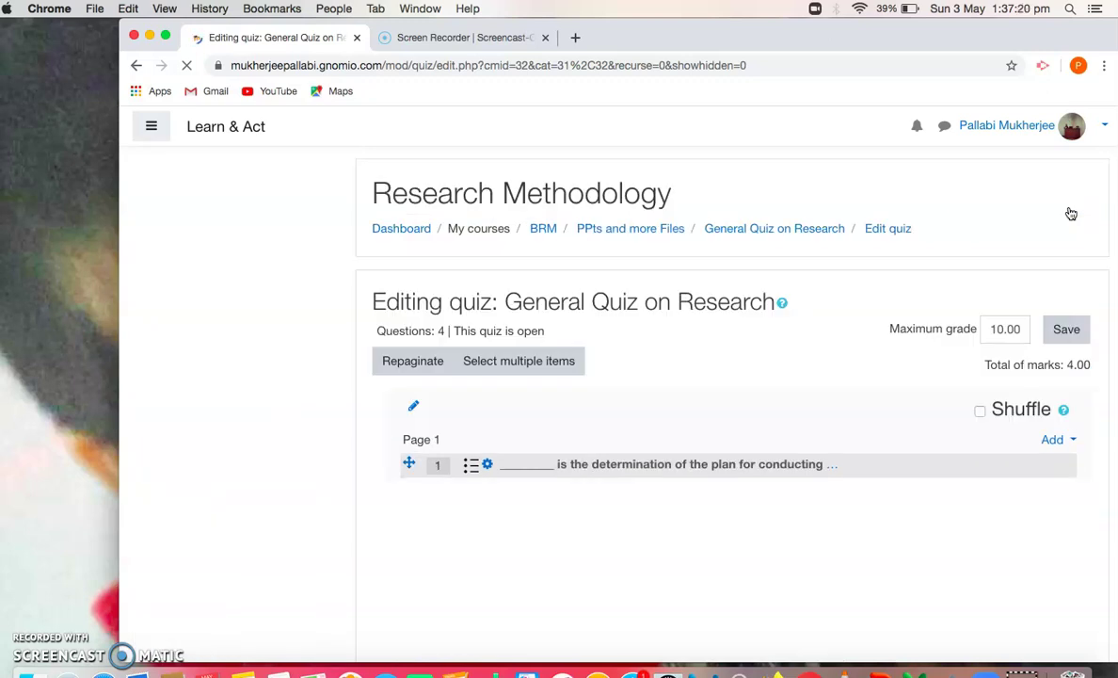
Return to the BRM course page and open General Quiz on Research under PPts and more Files.
left_click(187, 178)
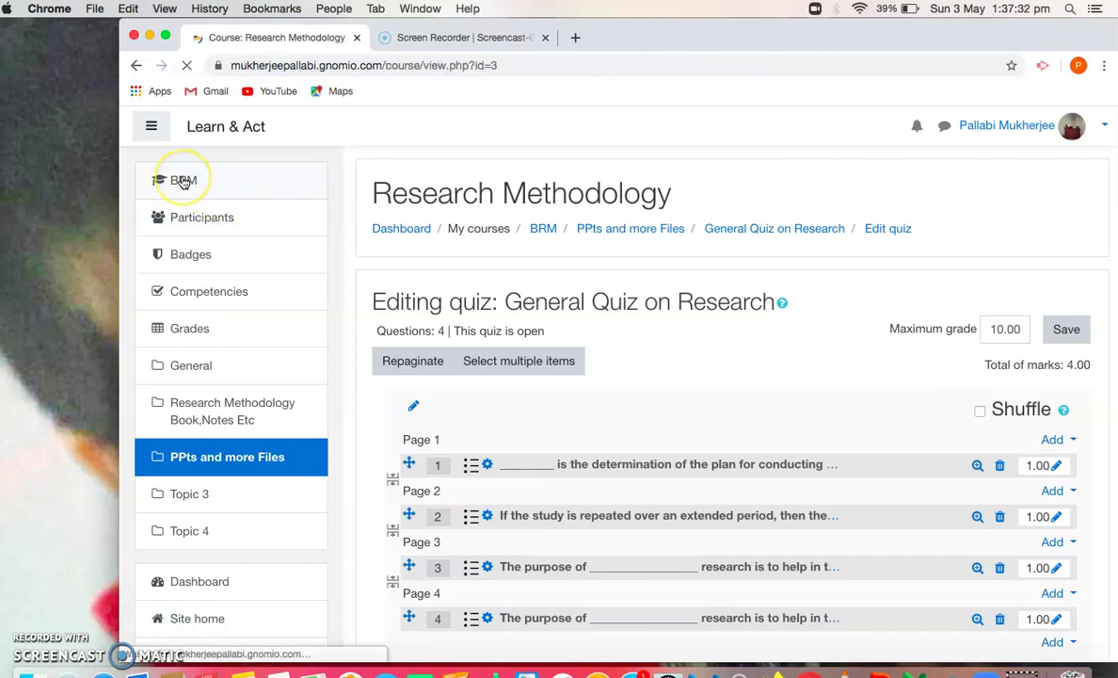
scroll(183, 182, "down", 5)
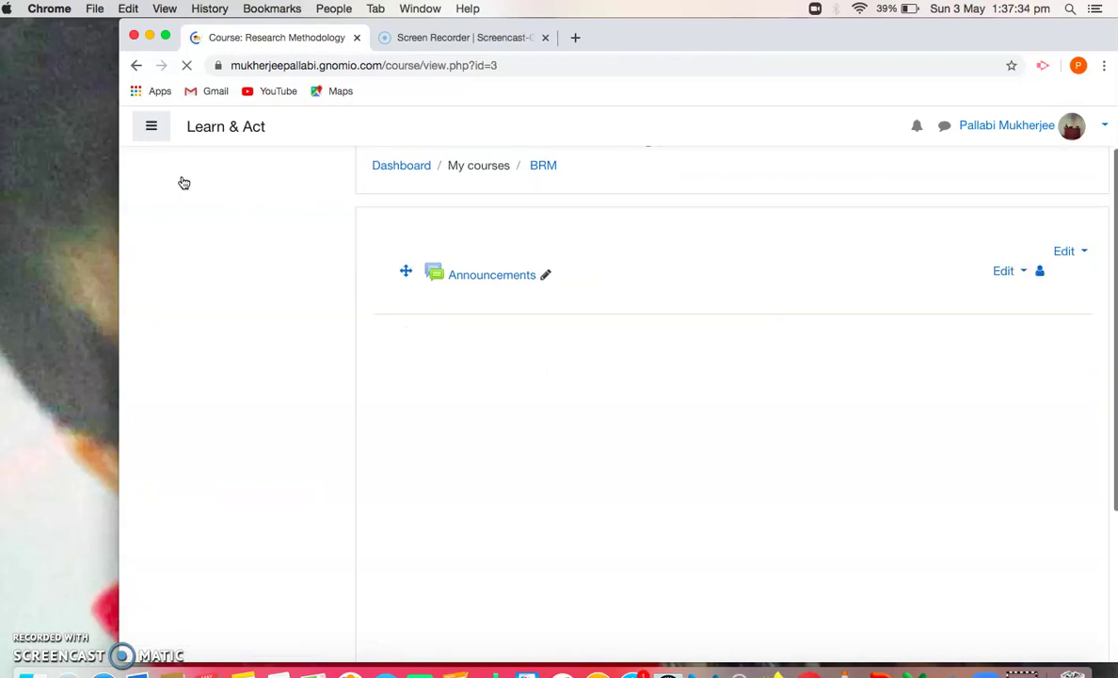
scroll(184, 182, "down", 6)
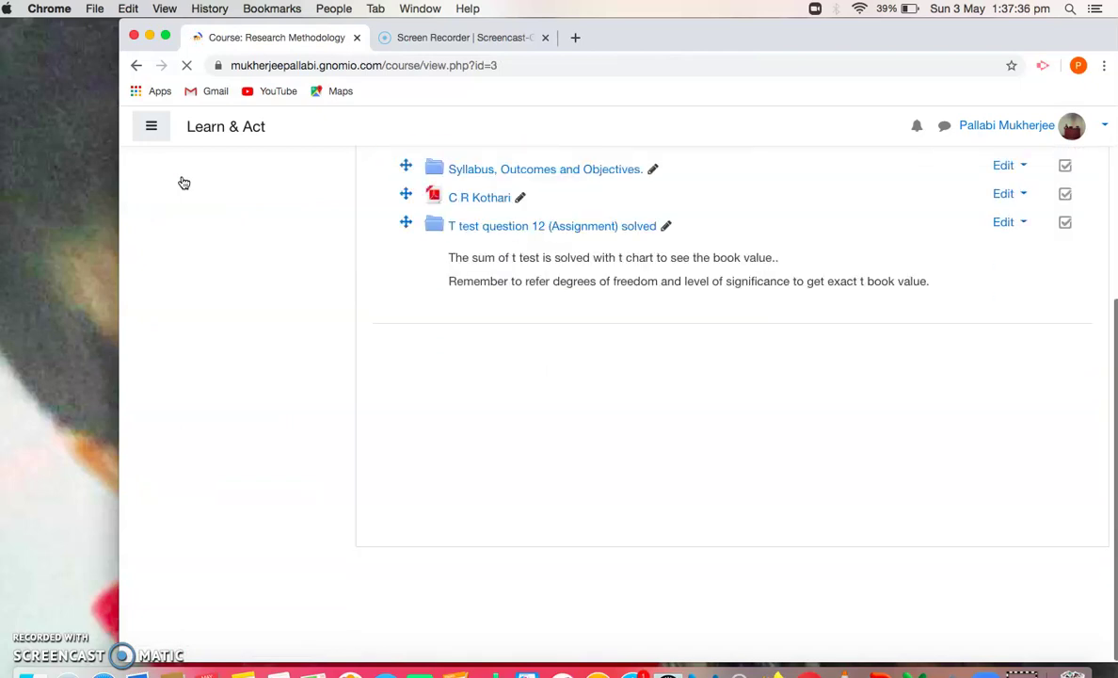
scroll(184, 183, "down", 6)
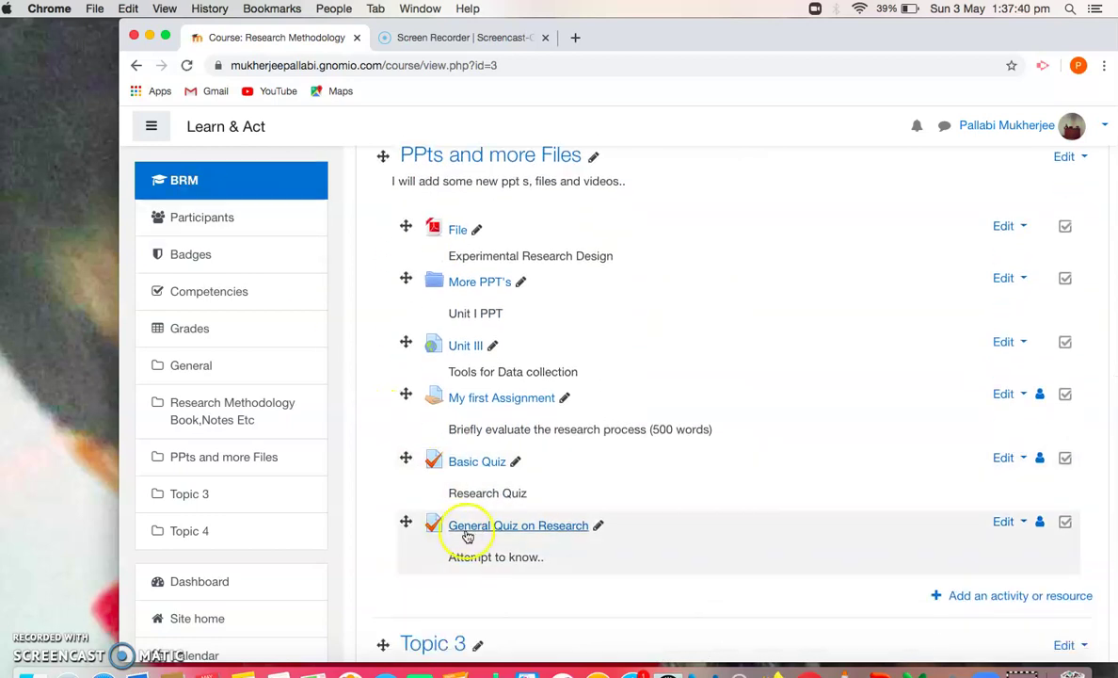
left_click(513, 528)
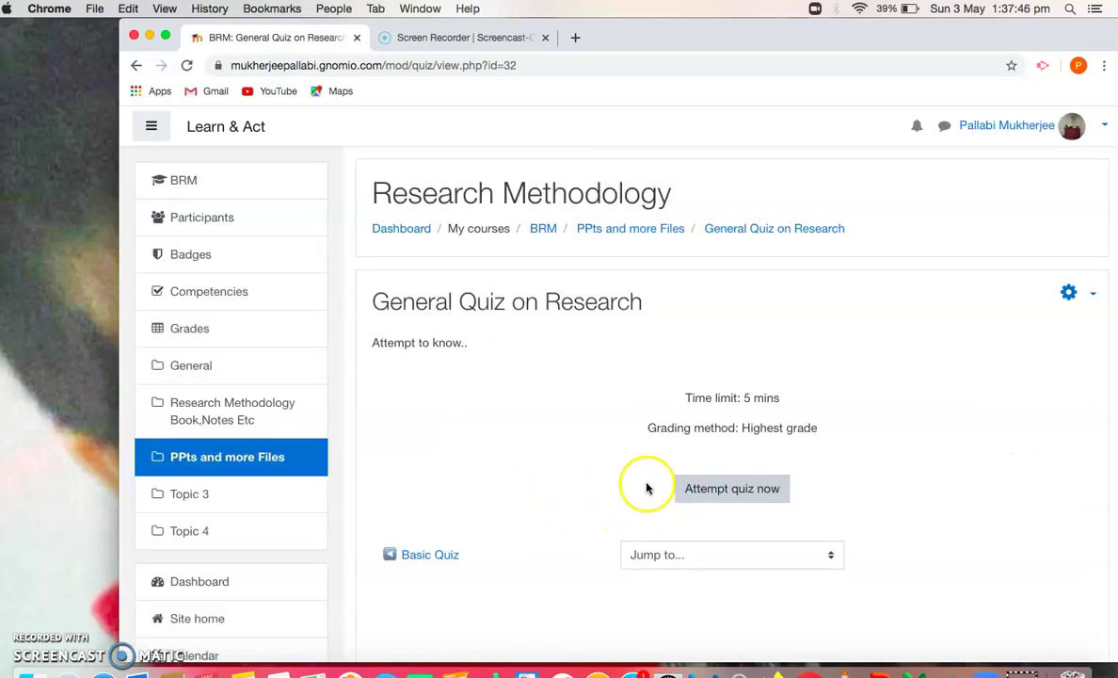
Start a timed attempt at General Quiz on Research, page through to question 4 and go back to the BRM course page.
left_click(720, 496)
left_click(593, 473)
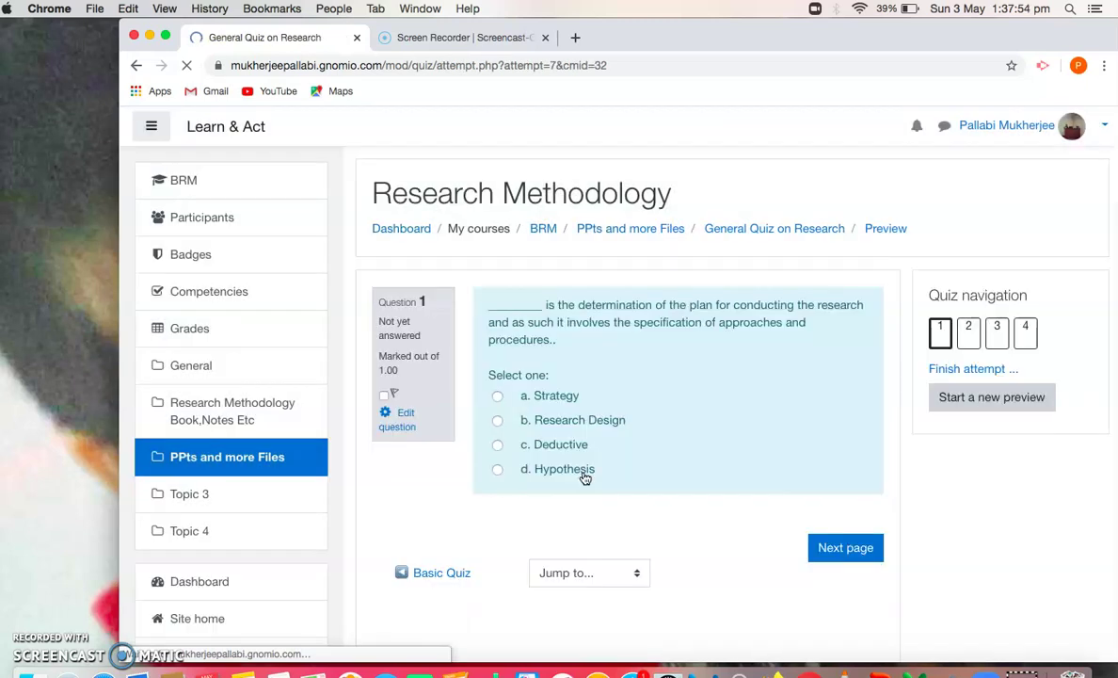
left_click(833, 556)
left_click(837, 539)
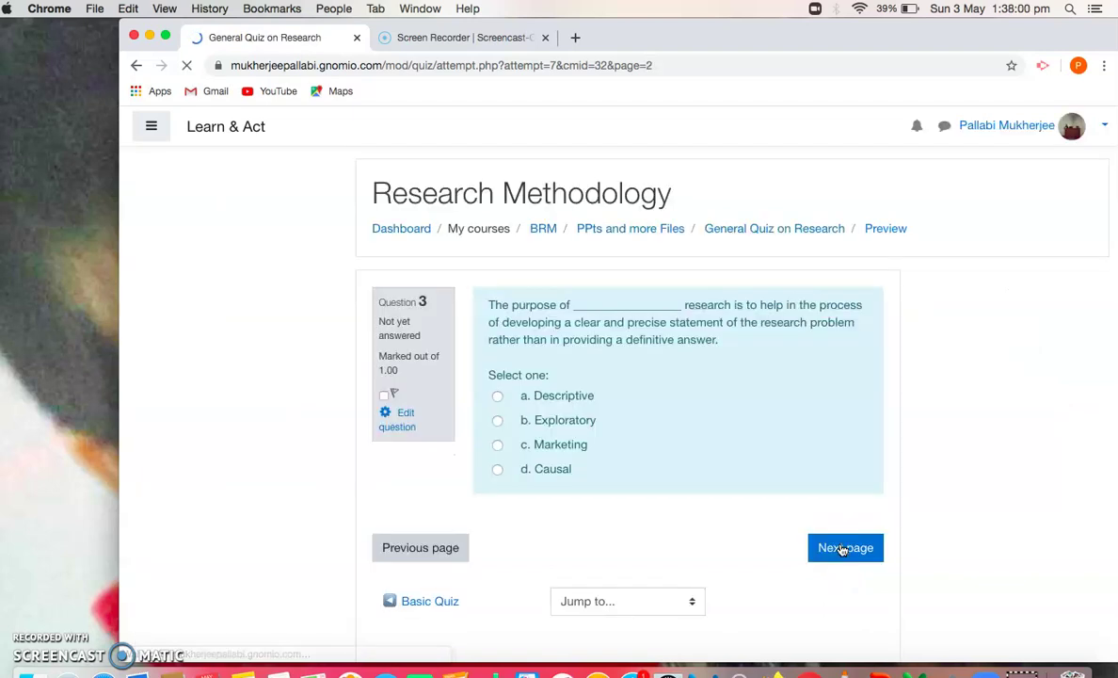
left_click(842, 548)
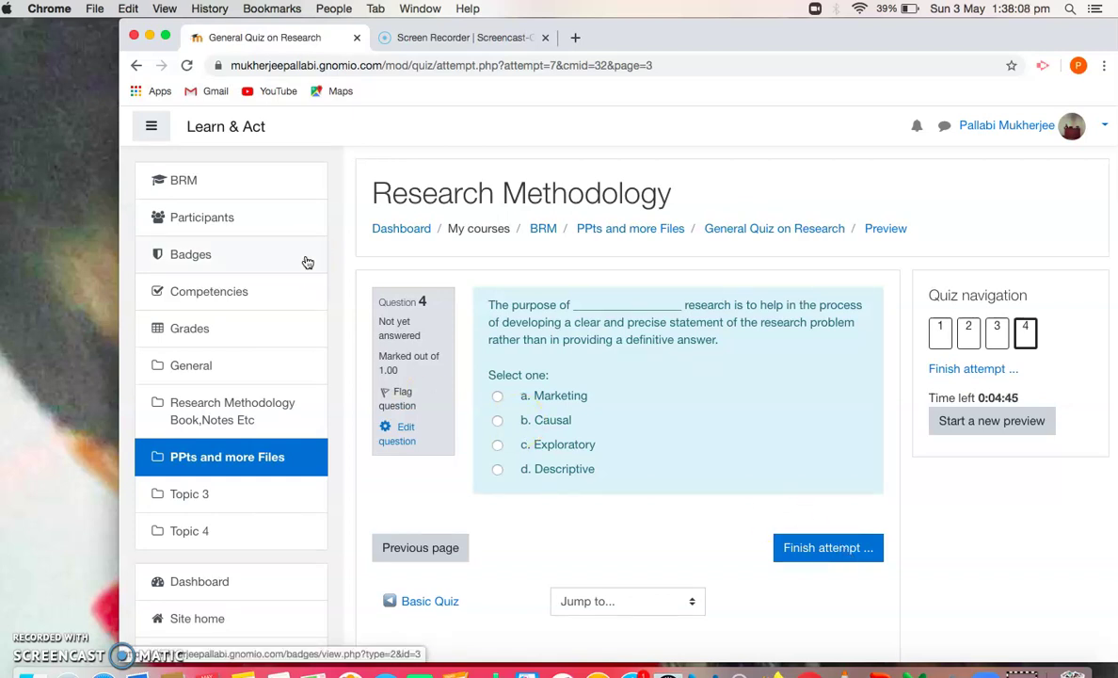
left_click(185, 188)
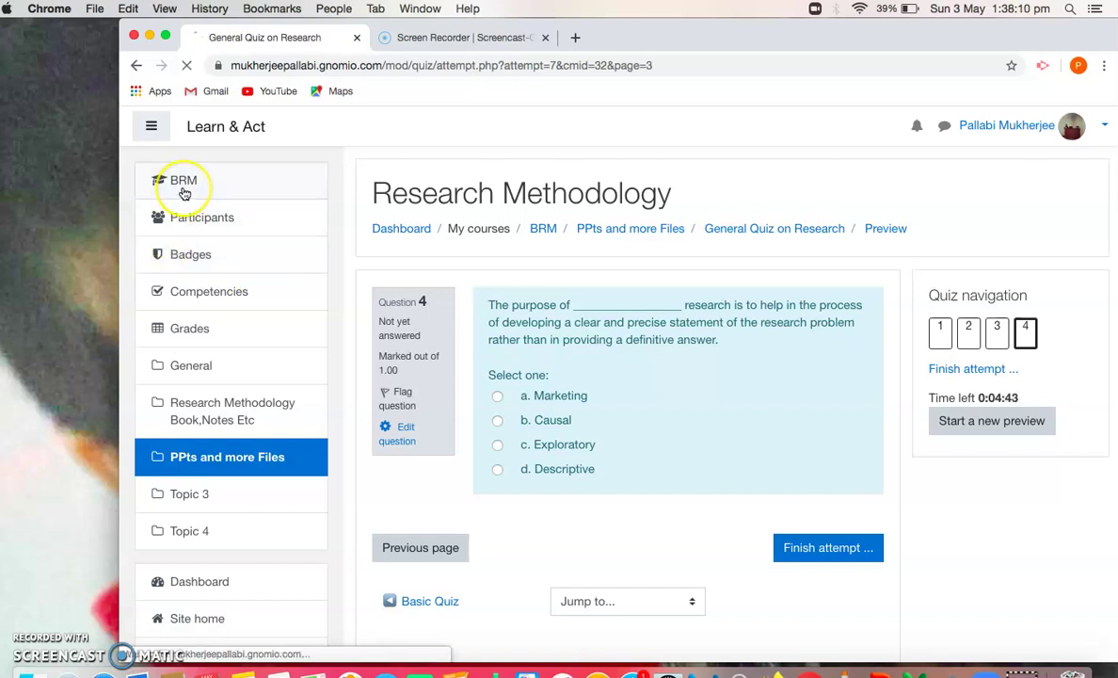